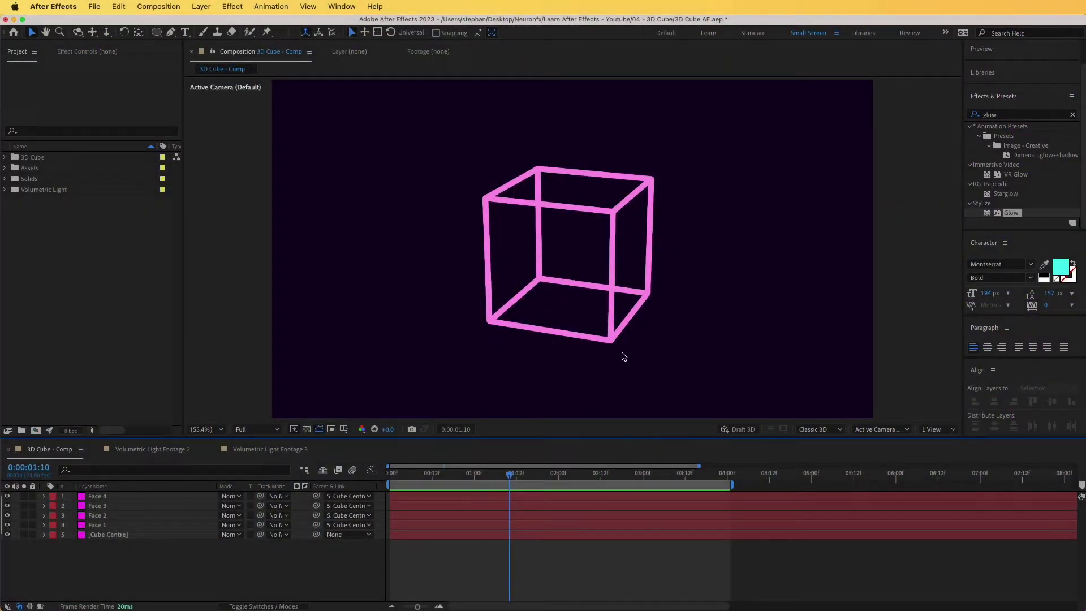
Step: Draw a small circle at the cube's centre, centred vertically, and place its layer beneath the four faces
left_click_drag(491, 474, 576, 480)
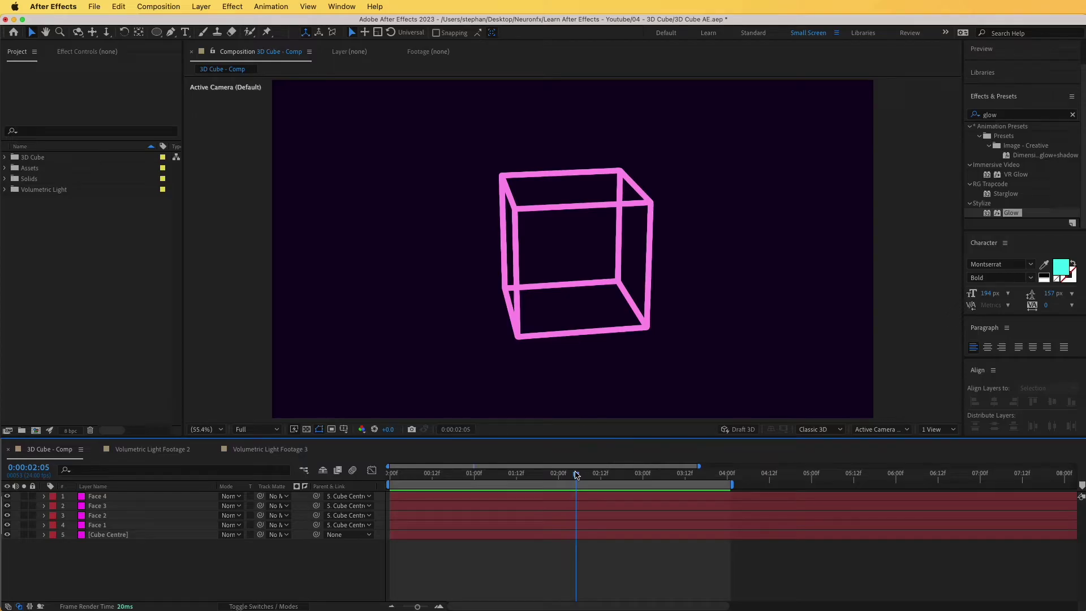
left_click_drag(576, 474, 552, 477)
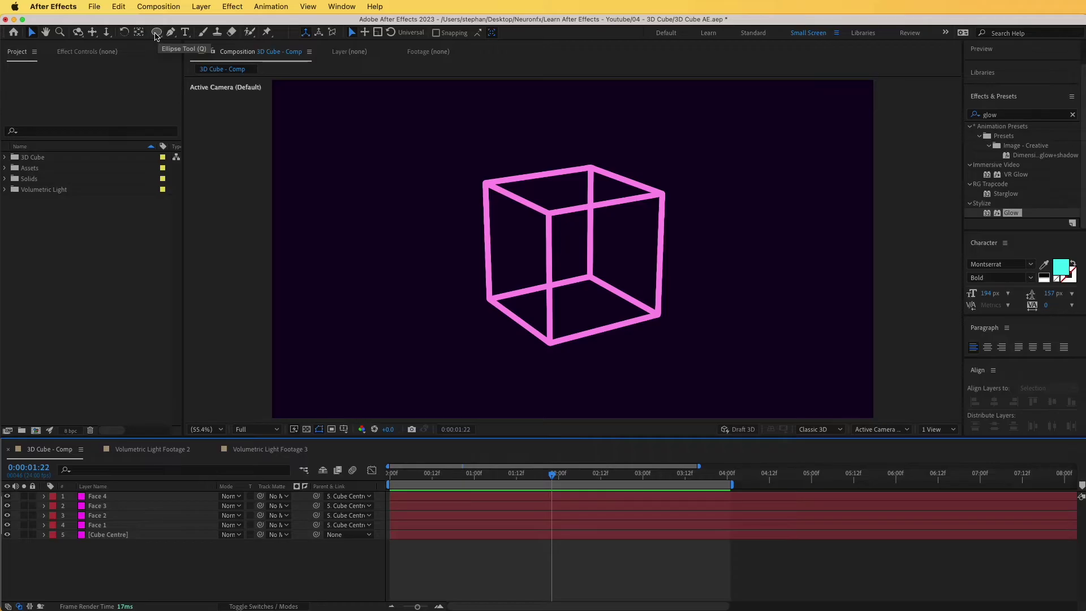
left_click(157, 32)
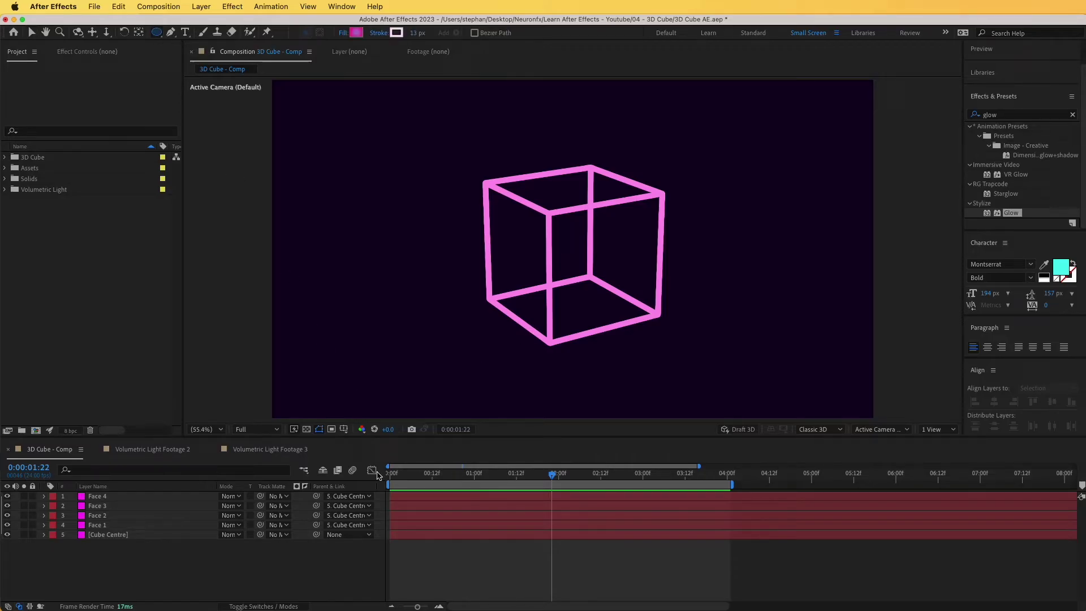
left_click_drag(560, 235, 583, 261)
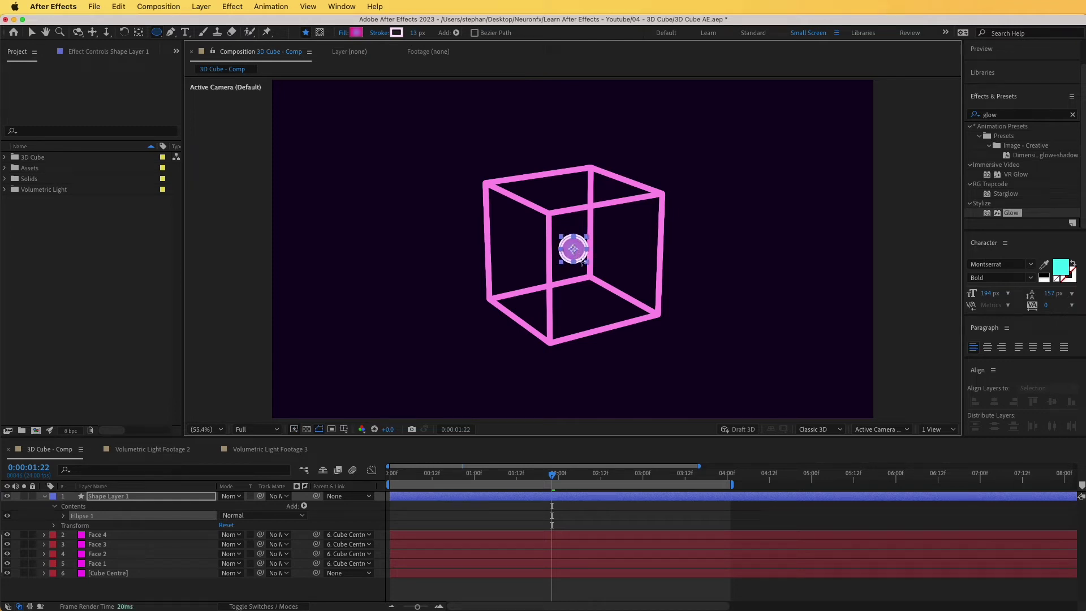
left_click(1051, 401)
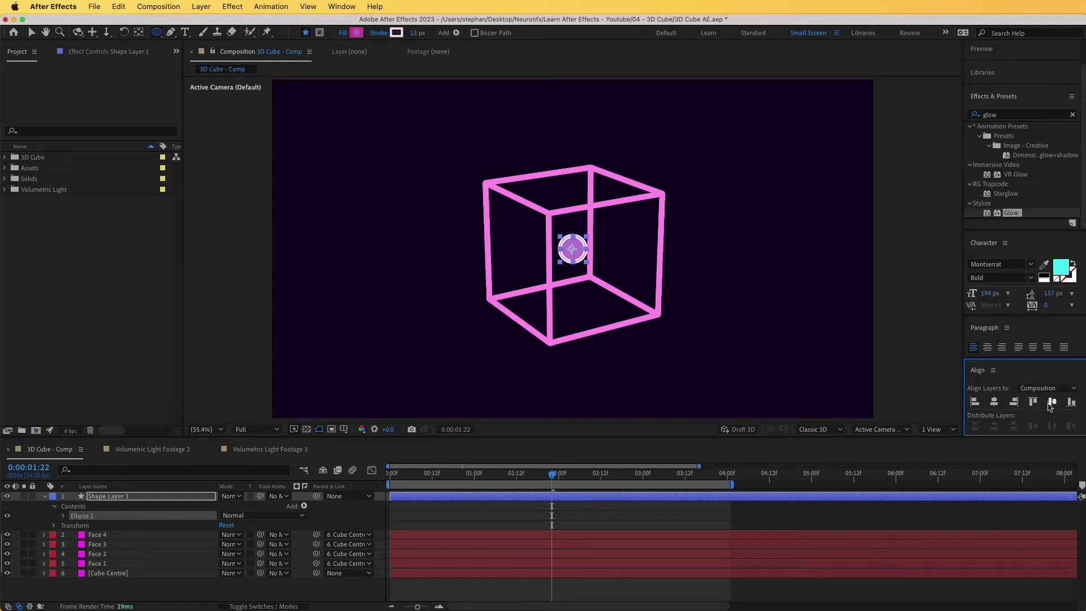
left_click(43, 497)
left_click_drag(110, 496, 114, 540)
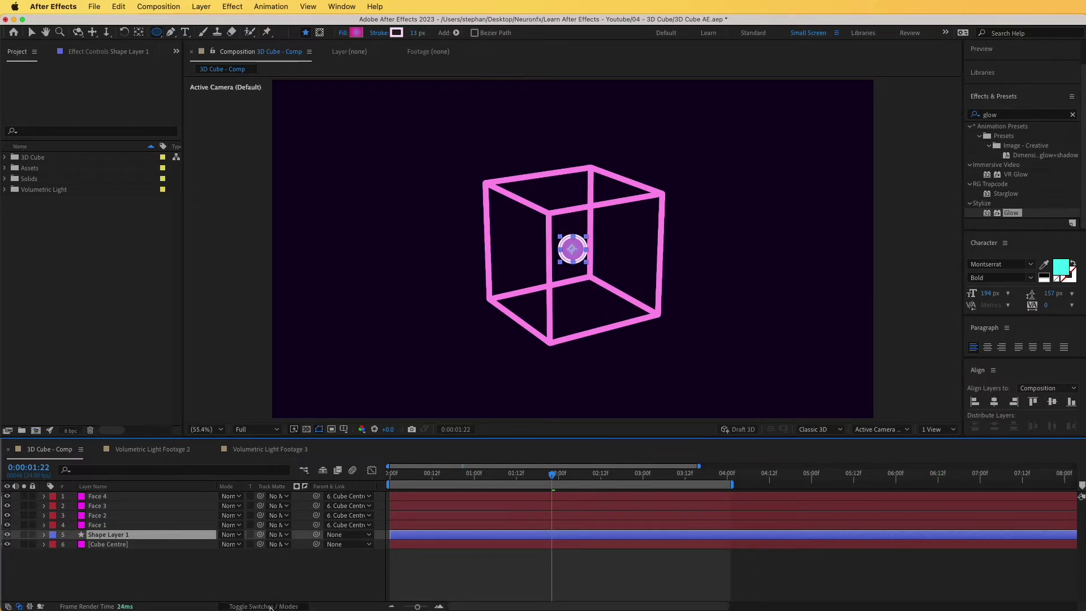
Step: Make the circle layer 3D and rename it Light
key("F4")
left_click(281, 535)
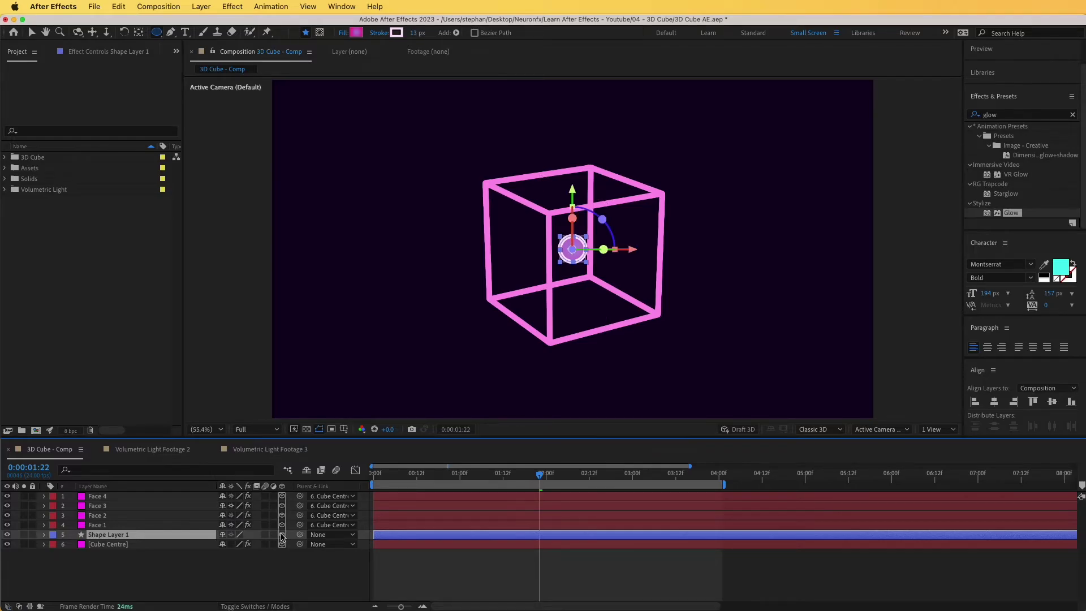
left_click(254, 564)
left_click(105, 535)
key("Return")
type("Li")
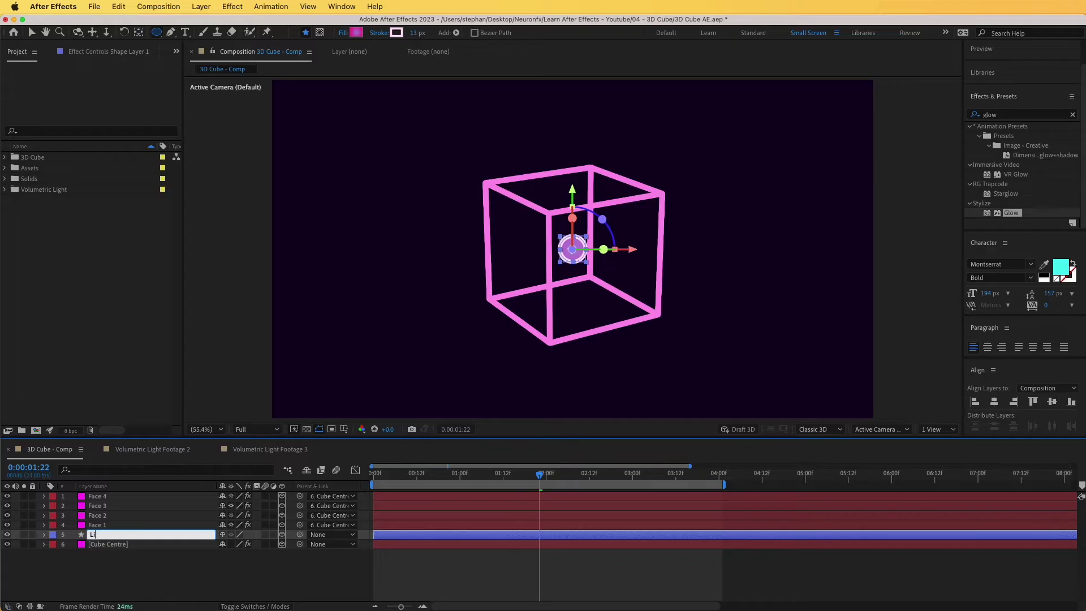
type("ght")
key("Return")
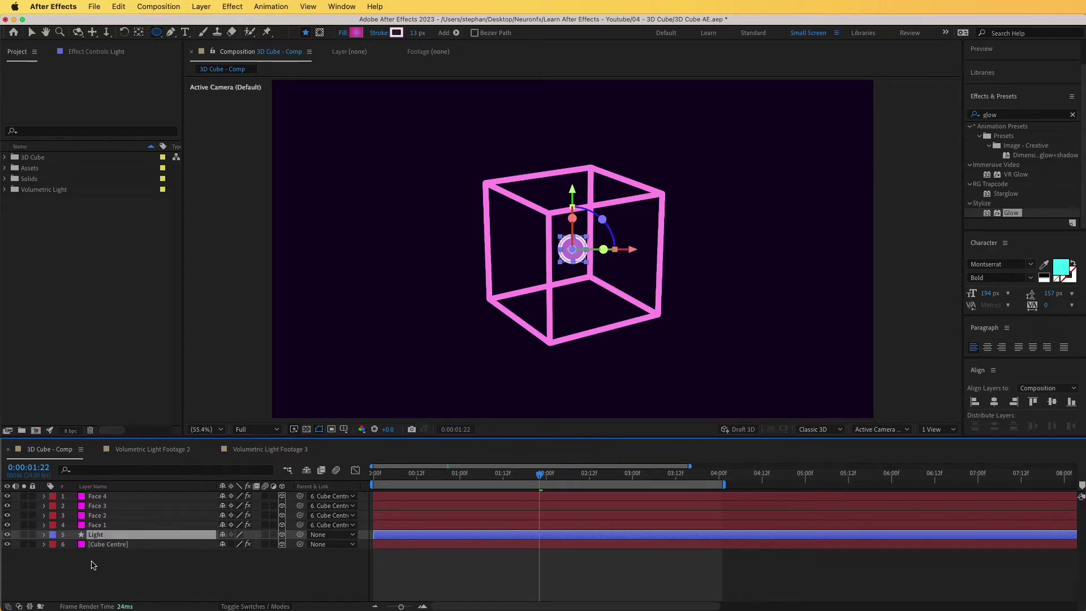
Step: Give the Light circle a radial gradient fill with a deeper purple stop and a midpoint shifted left
left_click(94, 565)
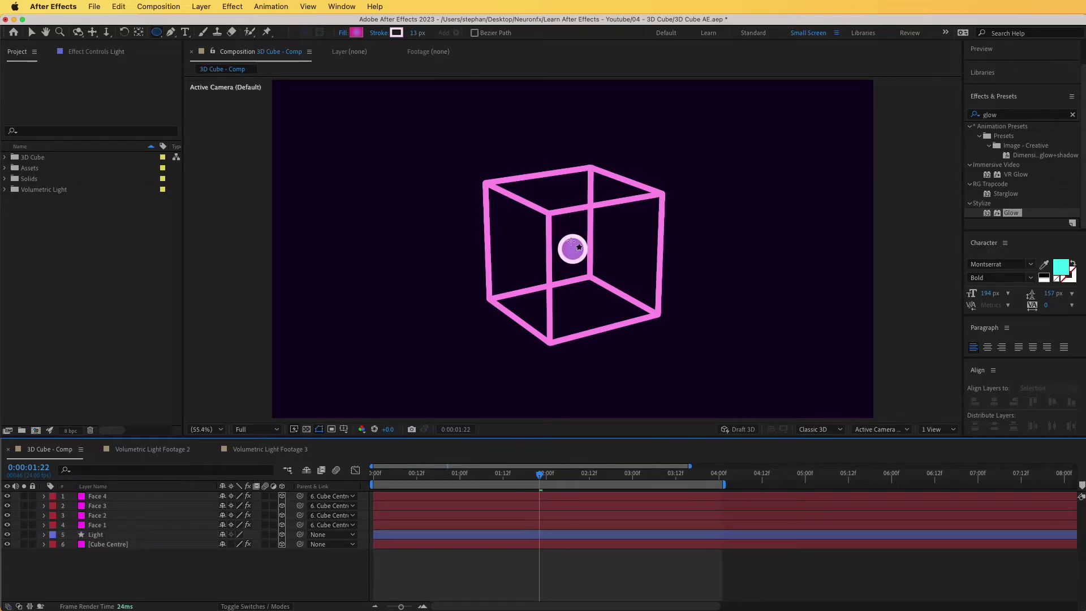
left_click(95, 534)
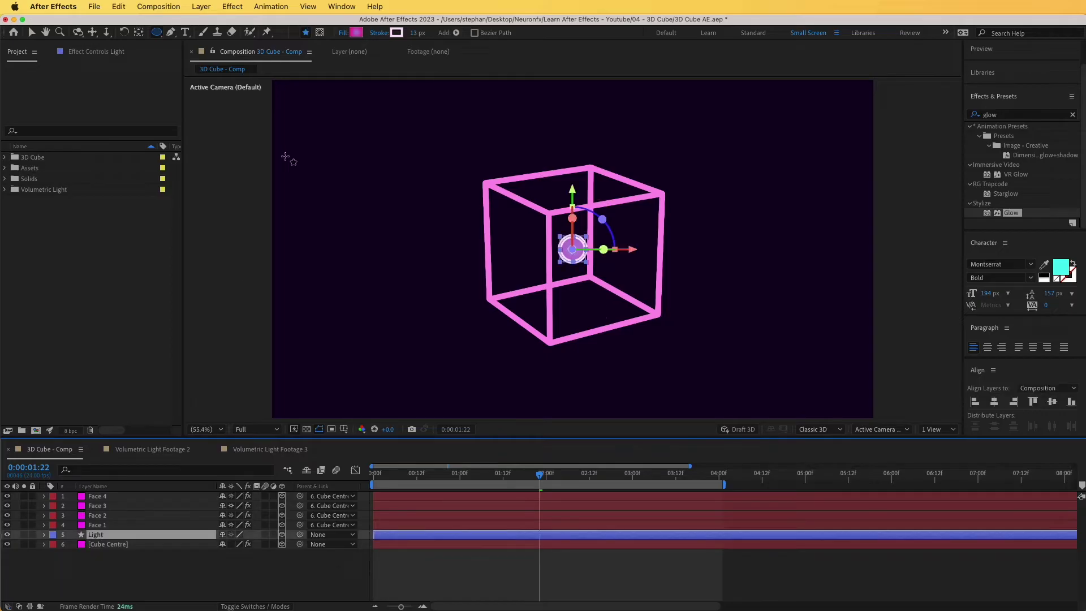
left_click(342, 32)
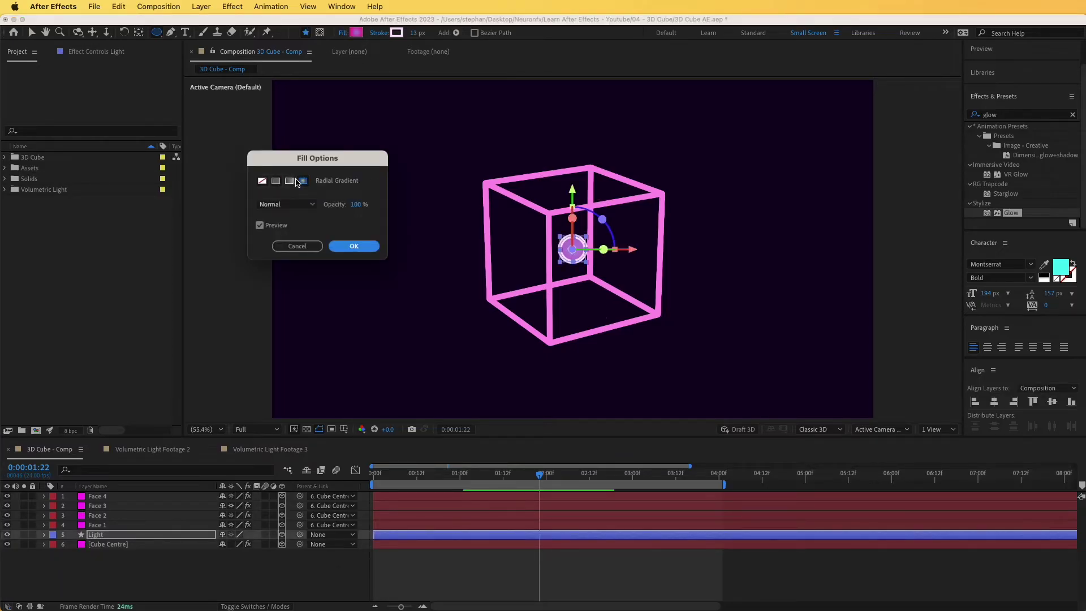
left_click(352, 247)
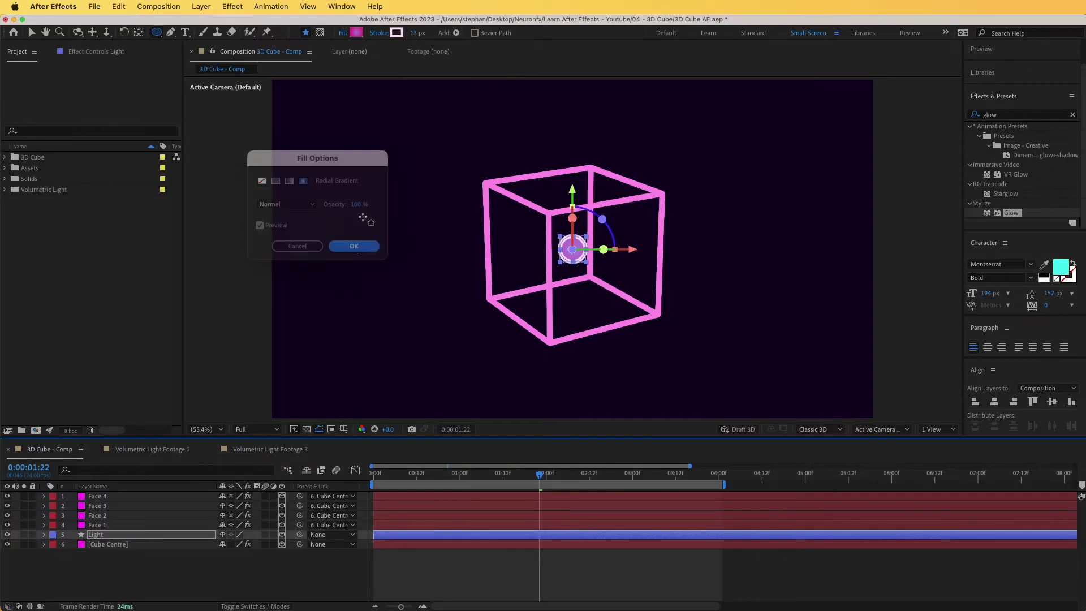
left_click(355, 32)
left_click_drag(148, 313, 225, 316)
left_click_drag(236, 252, 229, 252)
left_click(358, 212)
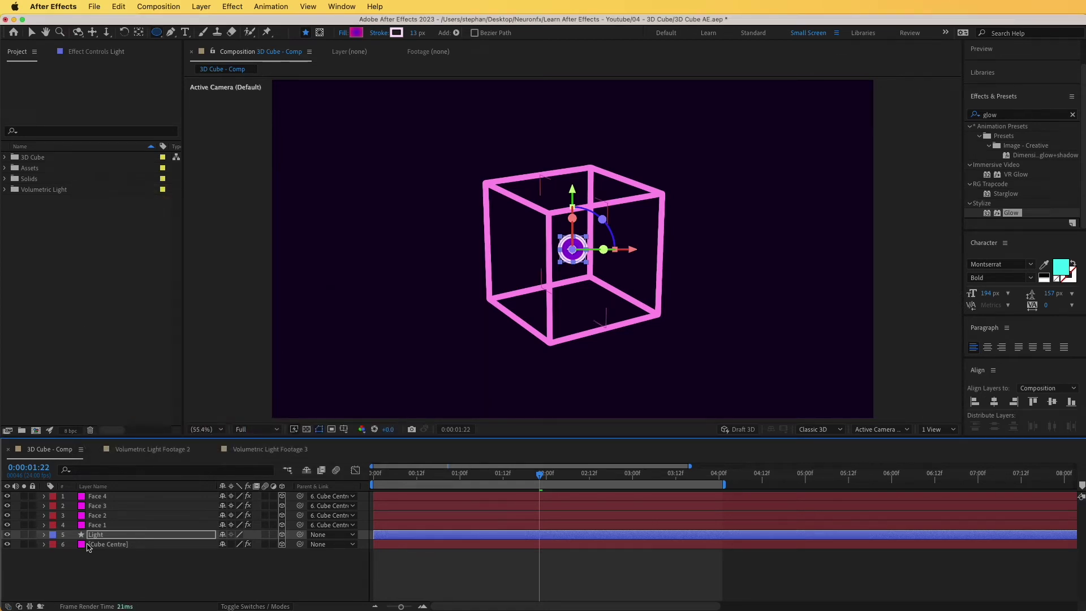
Step: Pull Gradient Fill 1's end point toward the centre so purple fades to a magenta edge
left_click(97, 536)
left_click(44, 534)
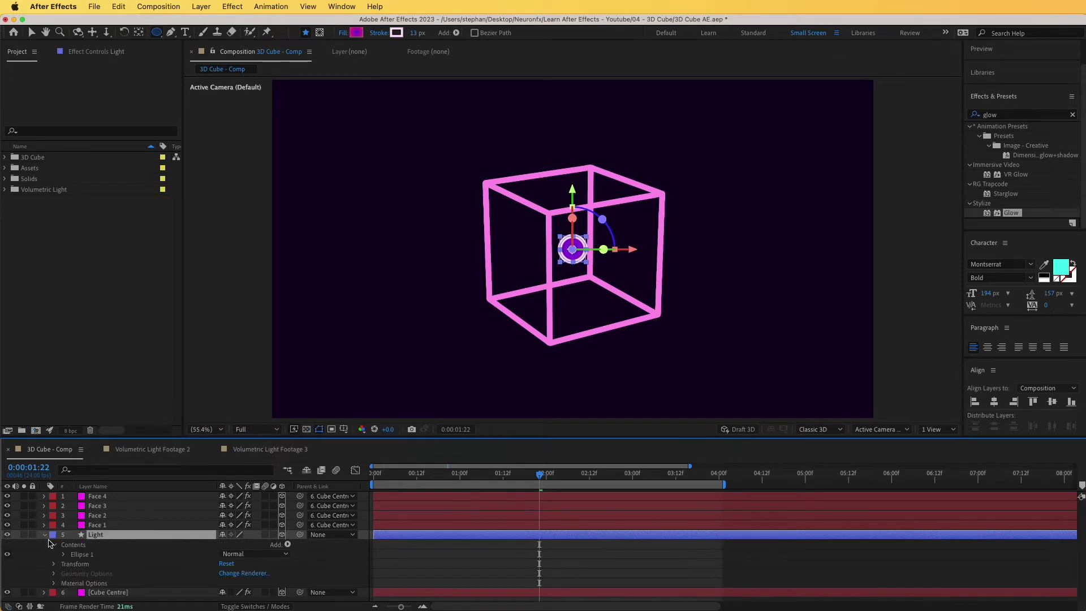
left_click(63, 554)
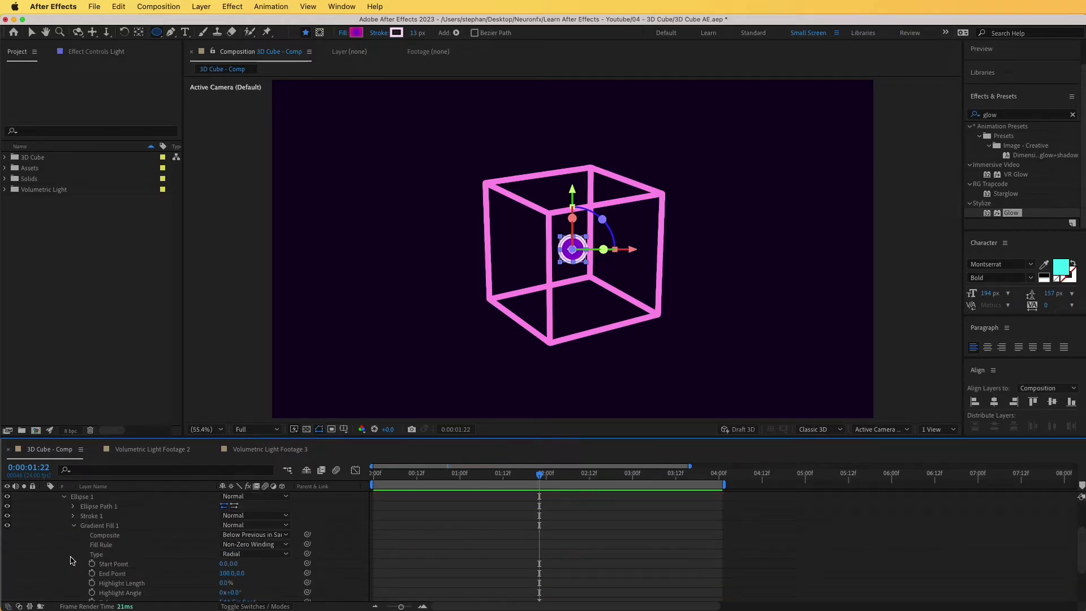
scroll(117, 571, "down", 1)
left_click(100, 507)
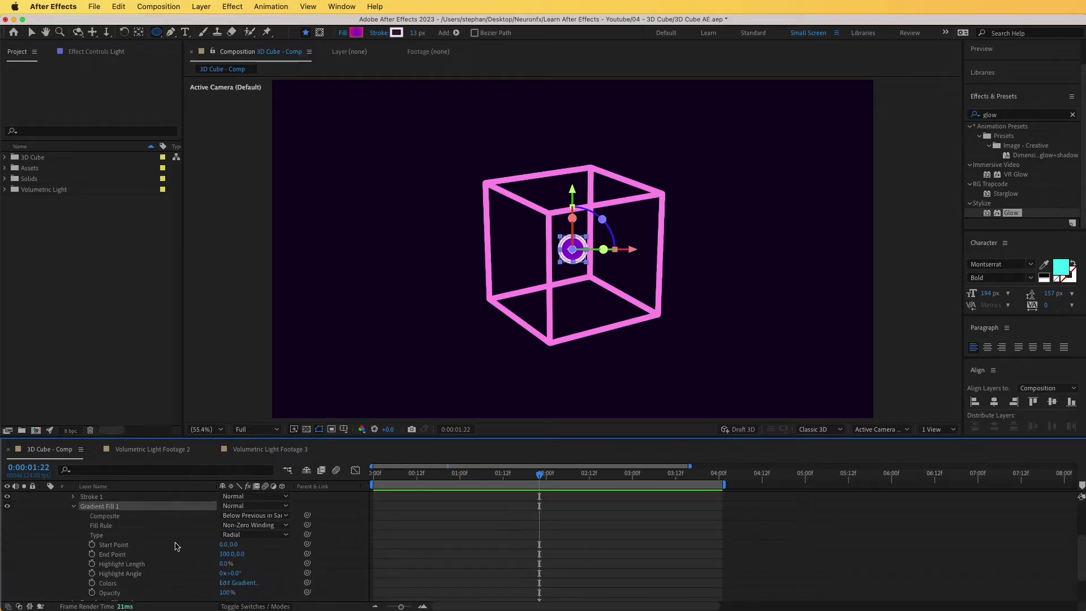
left_click(32, 33)
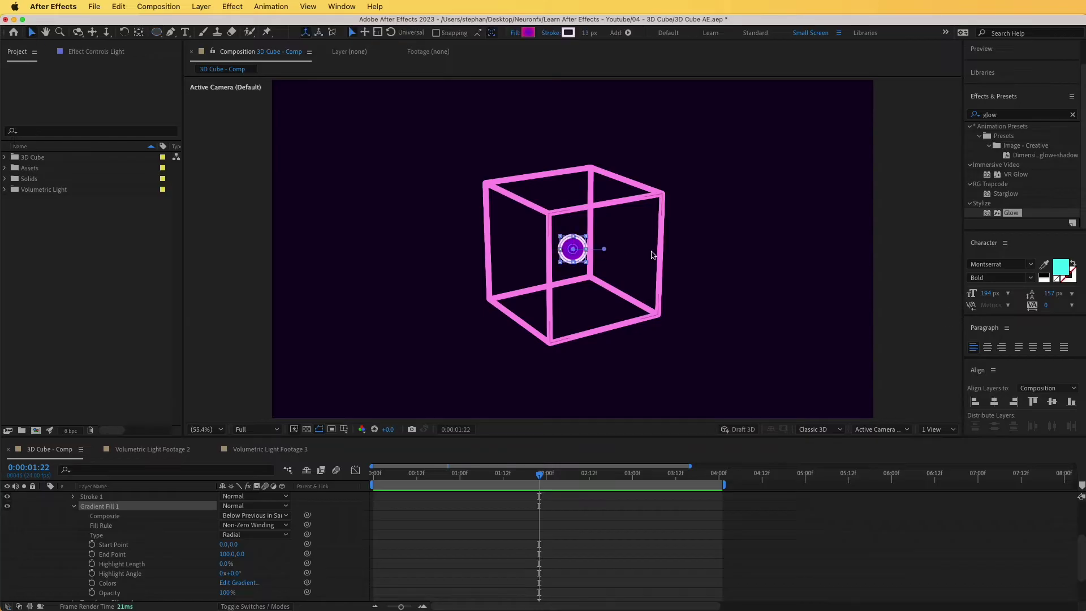
key("period")
key("period")
key("period")
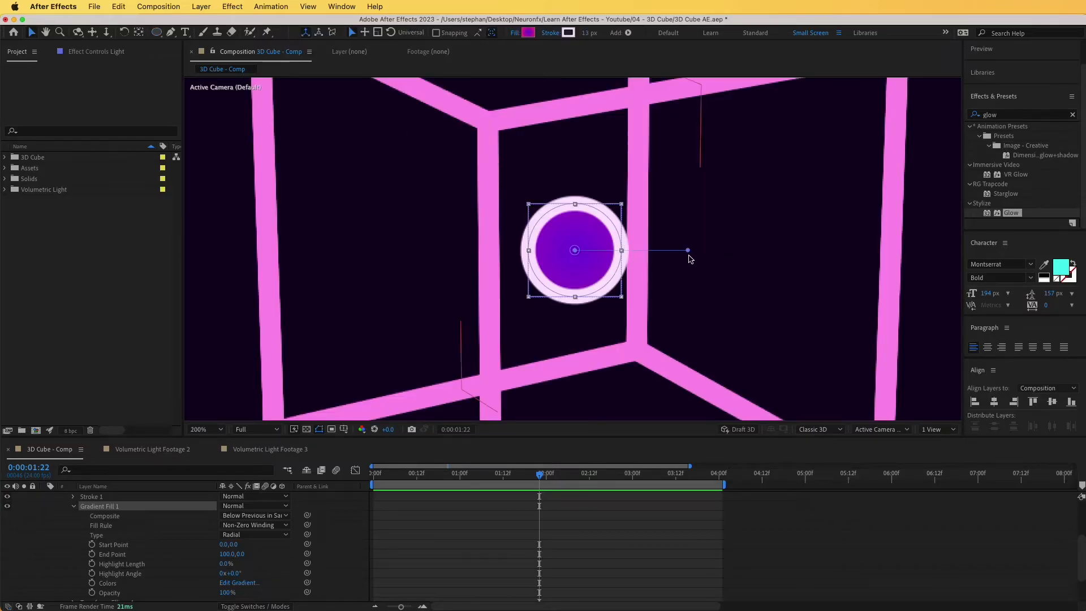
left_click_drag(688, 250, 574, 250)
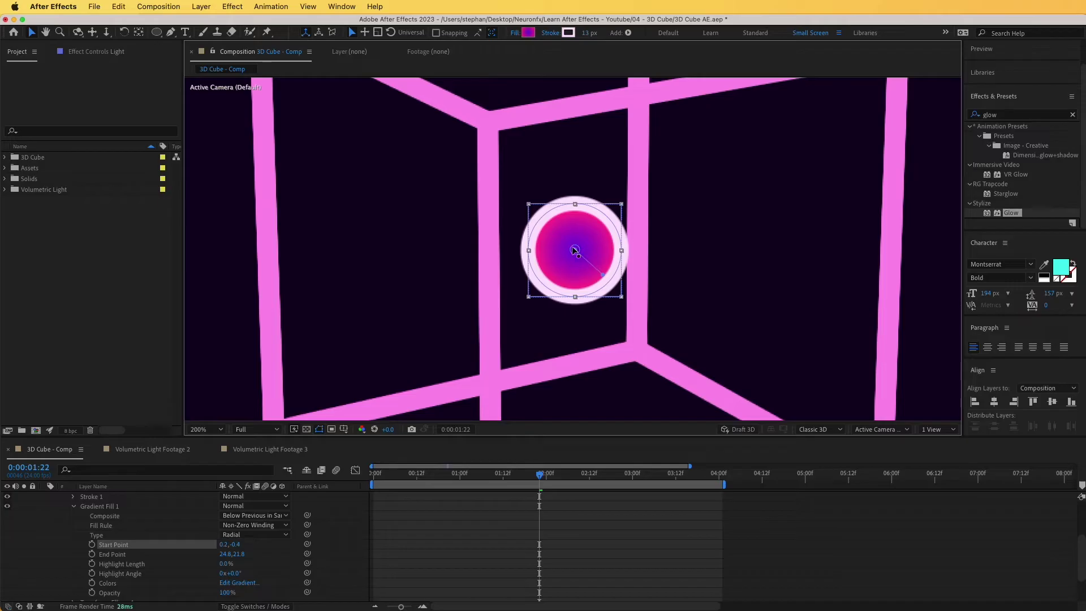
left_click(244, 565)
Step: Thin the Light circle's white outline to a 5 px stroke width
scroll(113, 520, "up", 4)
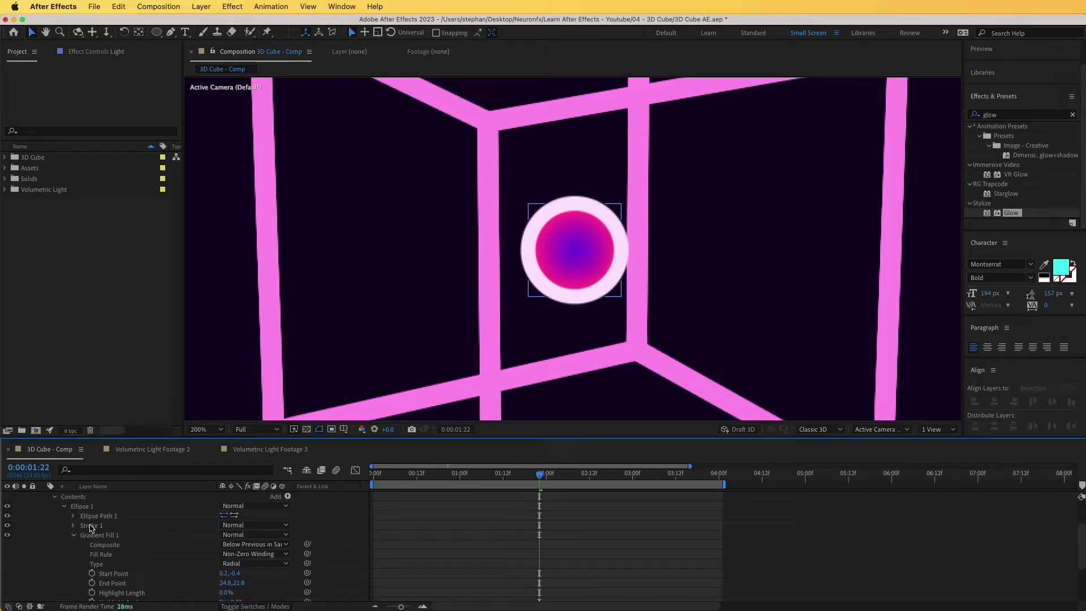
left_click(45, 538)
left_click(95, 535)
left_click(169, 565)
scroll(560, 249, "down", 2)
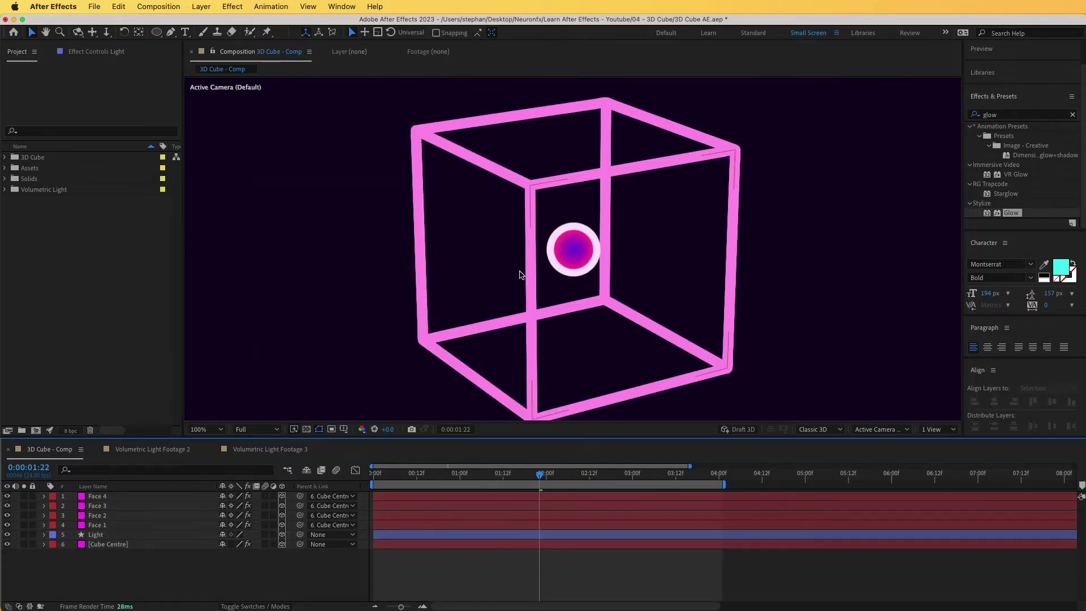
left_click(95, 534)
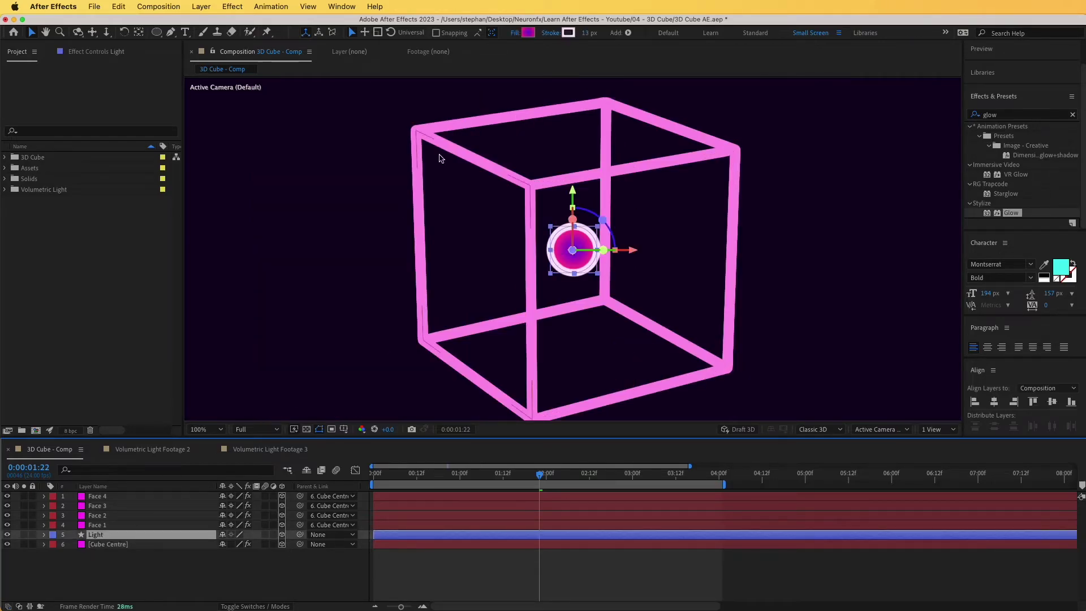
left_click(586, 32)
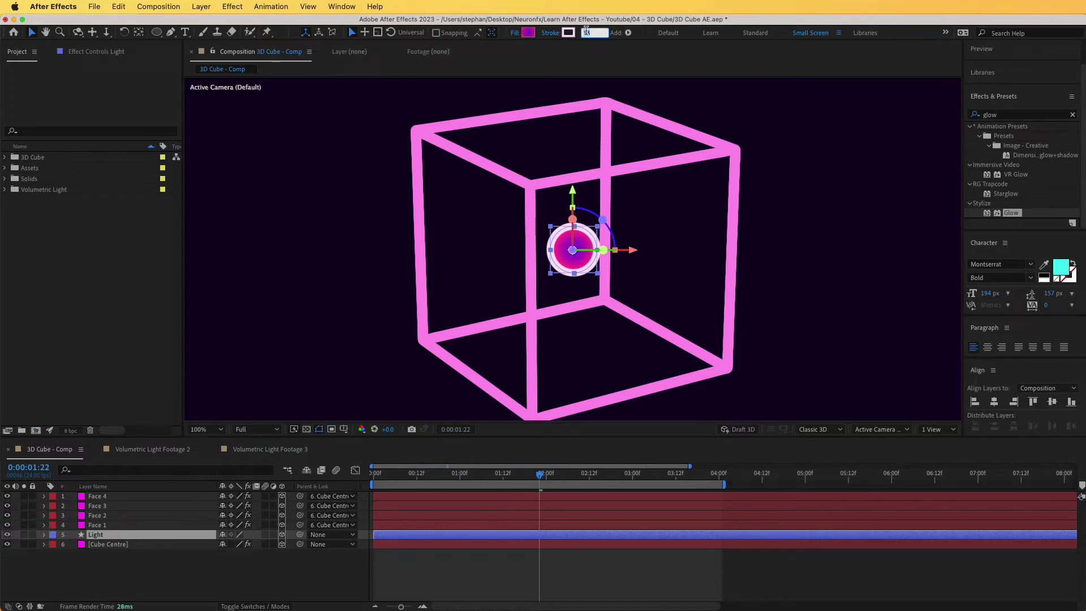
left_click(188, 562)
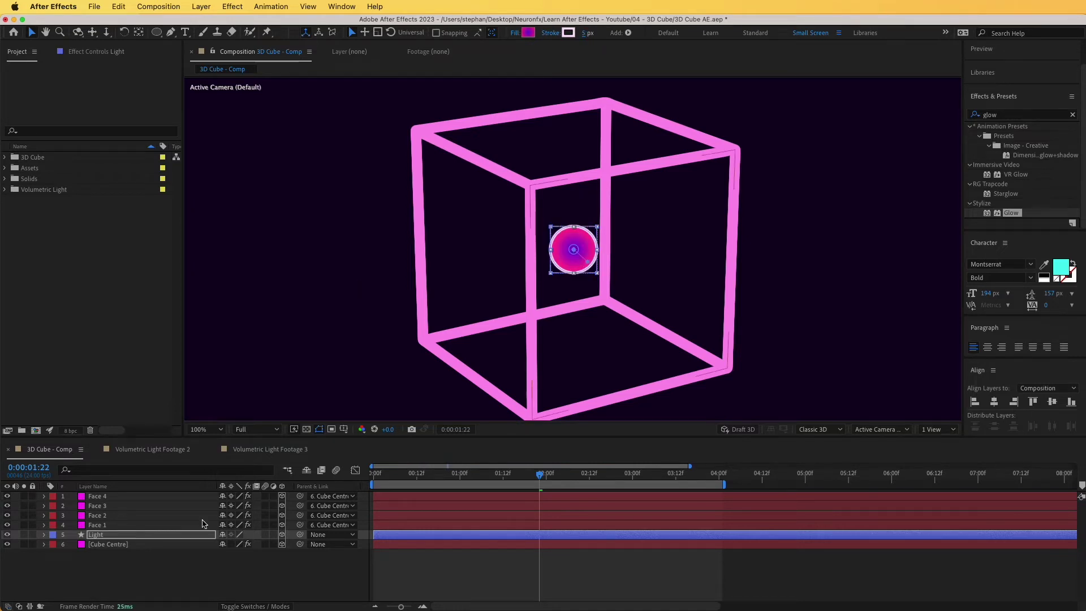
scroll(310, 419, "down", 2)
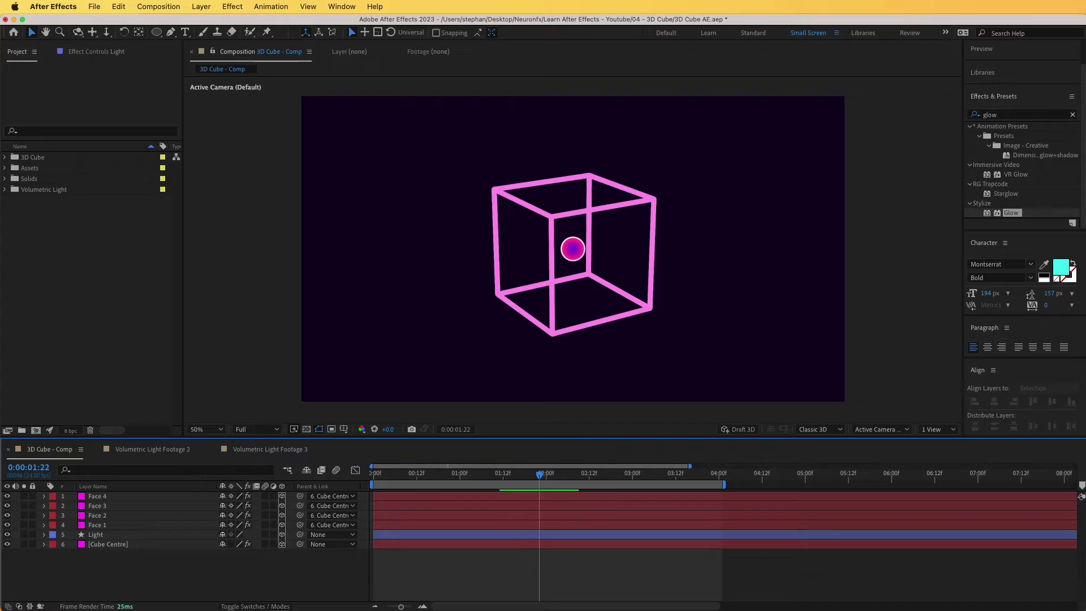
Step: Add a new adjustment layer and apply CC Radial Blur to it, found by searching 'cc'
left_click(201, 6)
mouse_move(199, 23)
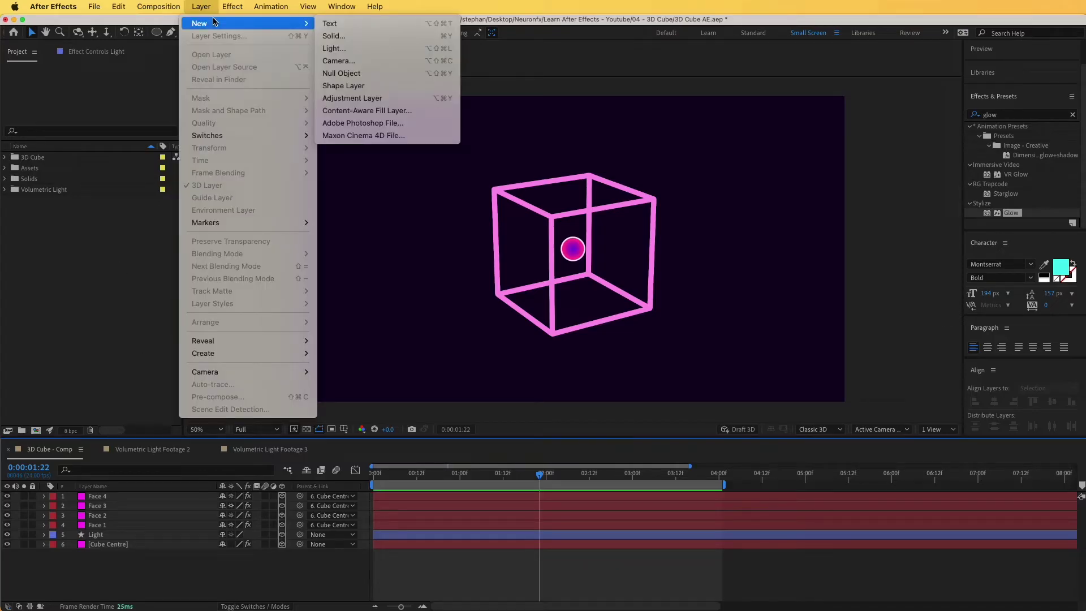
left_click(346, 99)
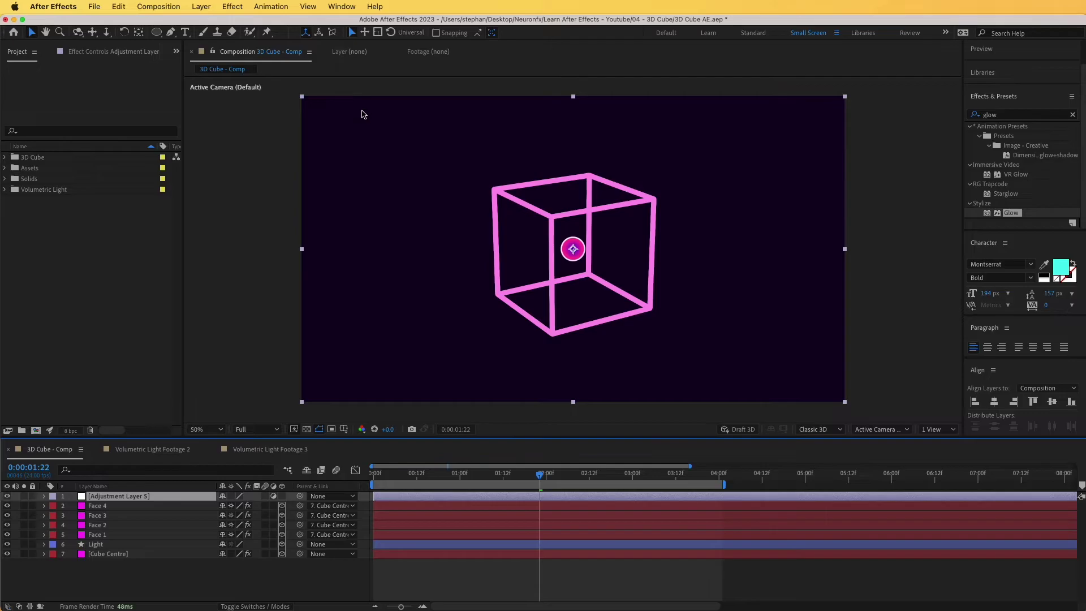
left_click(991, 115)
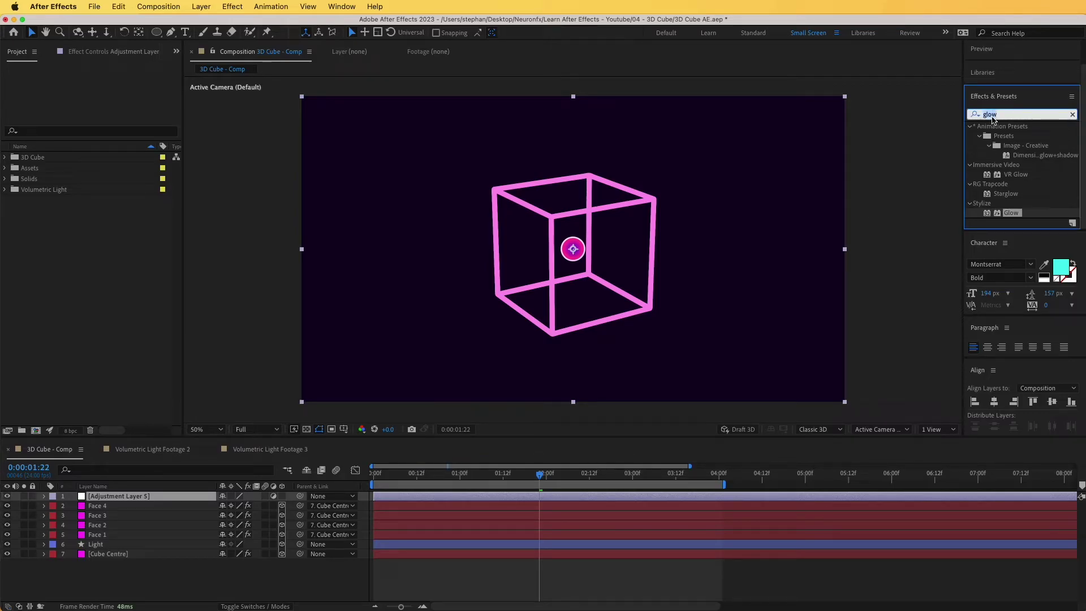
type("cc")
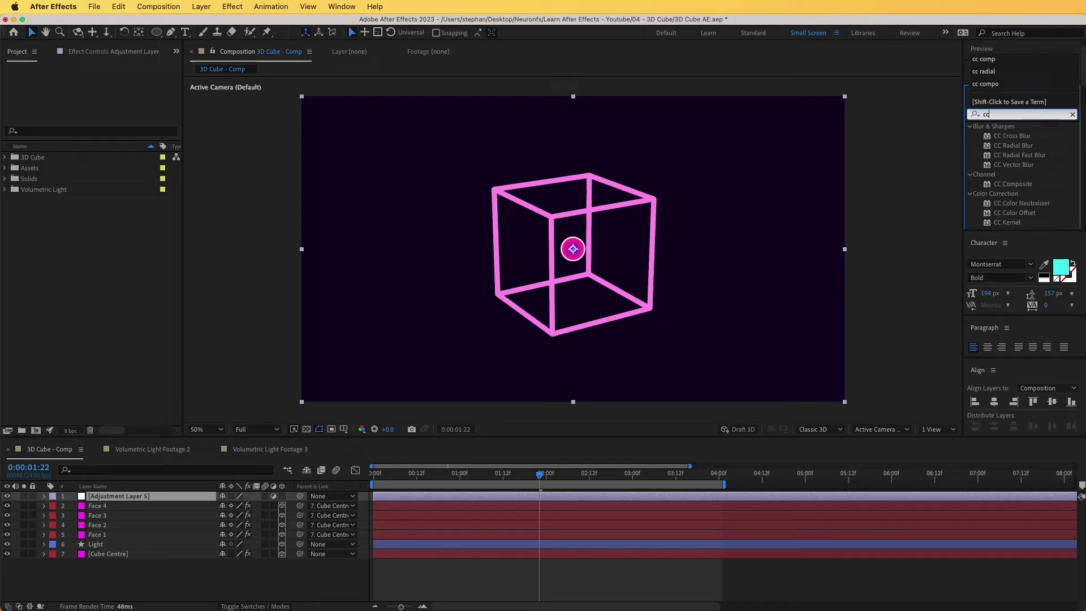
left_click(1015, 146)
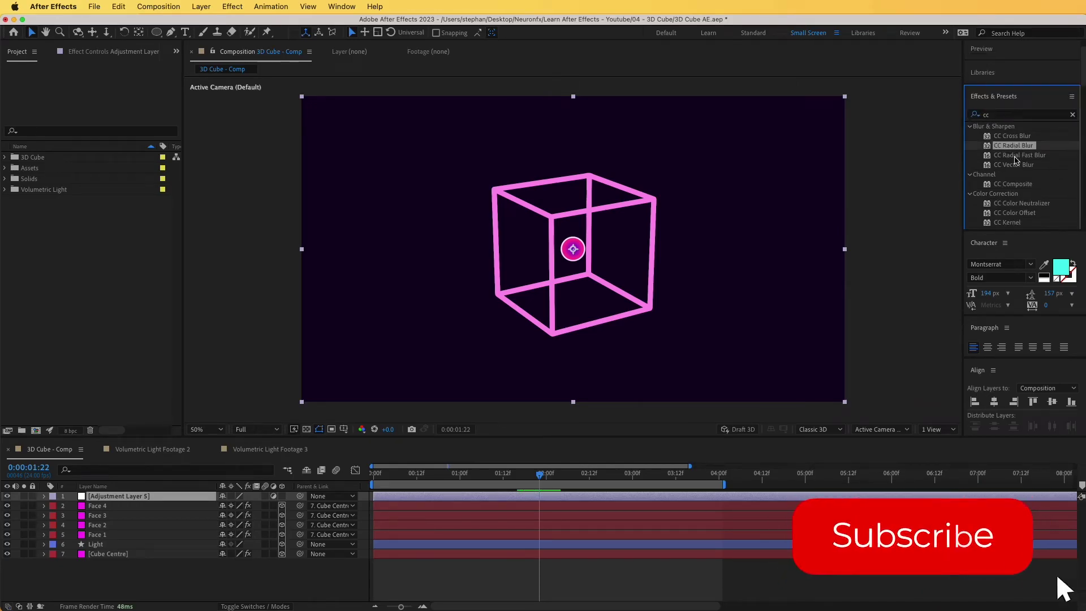
left_click_drag(1015, 148, 102, 498)
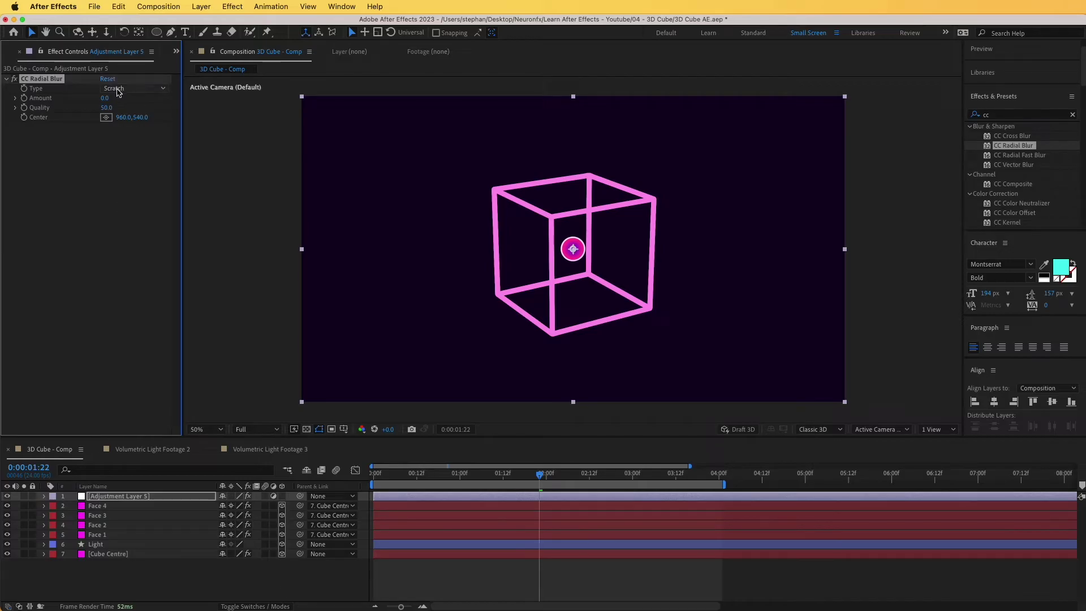
Step: Set CC Radial Blur to Fading Zoom with Amount 150 and Quality 100
mouse_move(105, 98)
left_mouse_down()
mouse_move(136, 98)
mouse_move(124, 99)
left_mouse_up()
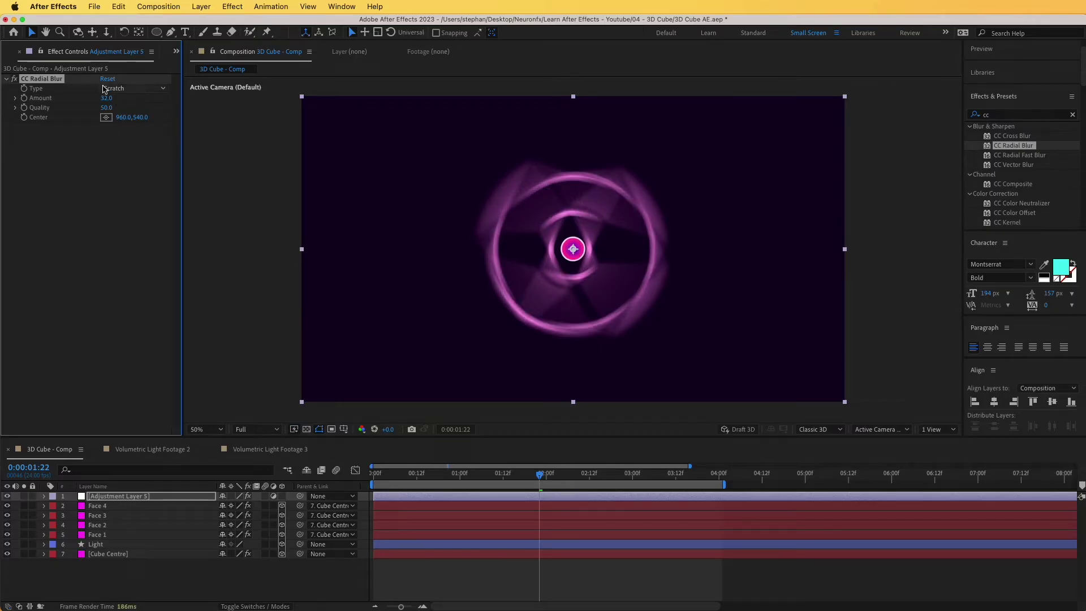
left_click(134, 89)
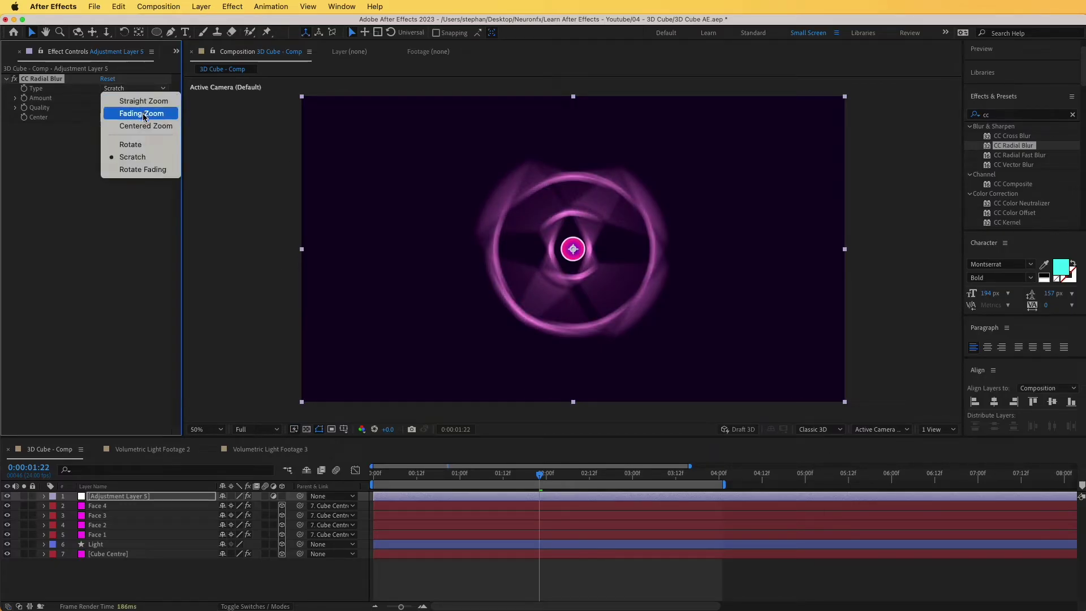
left_click(141, 114)
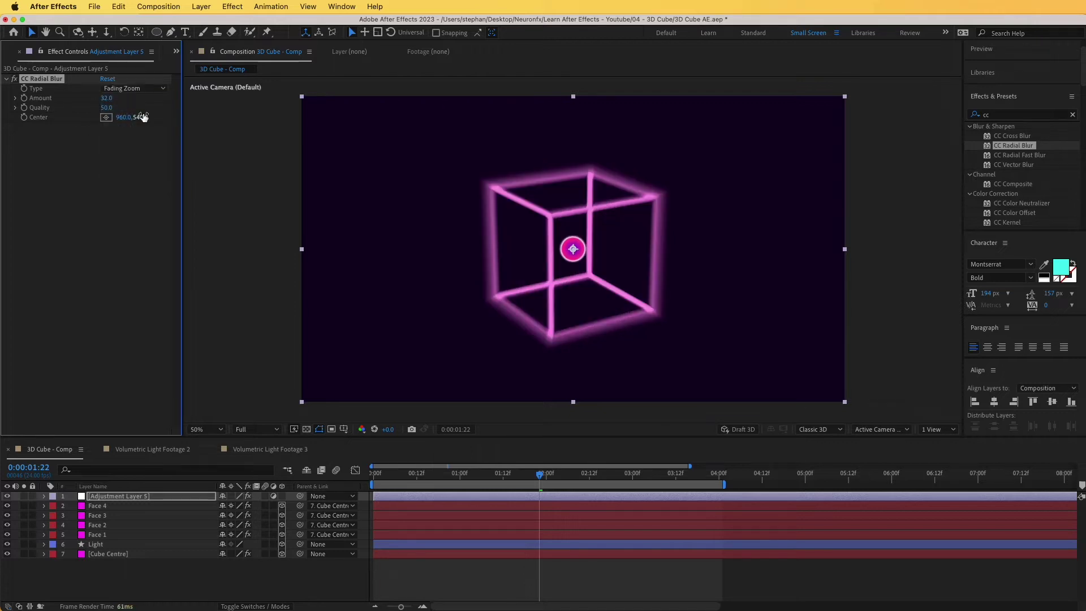
left_click(108, 98)
key("Return")
left_click(108, 99)
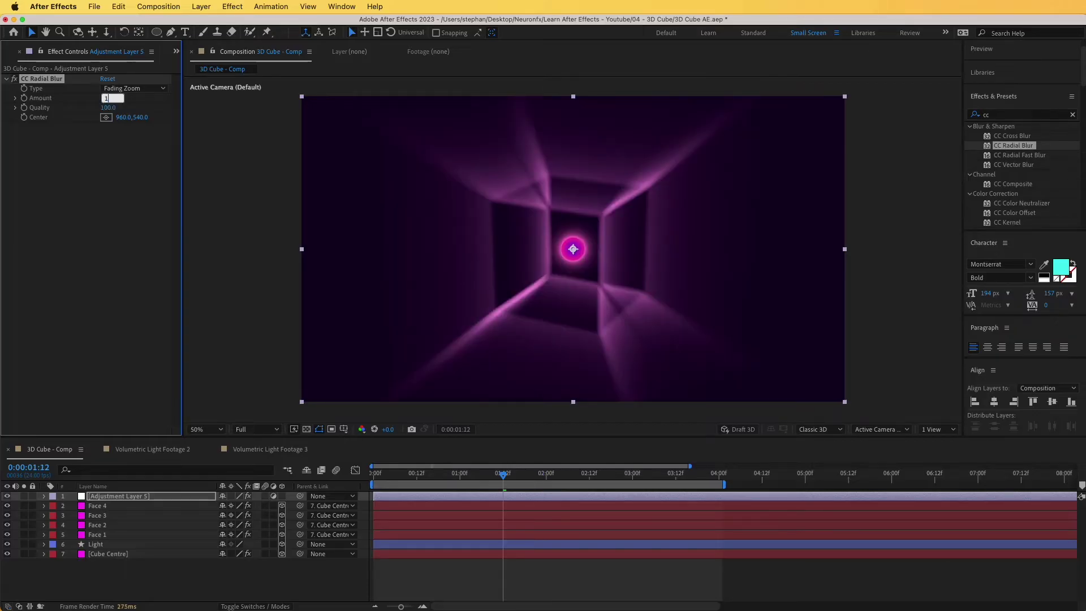
key("Return")
key("F2")
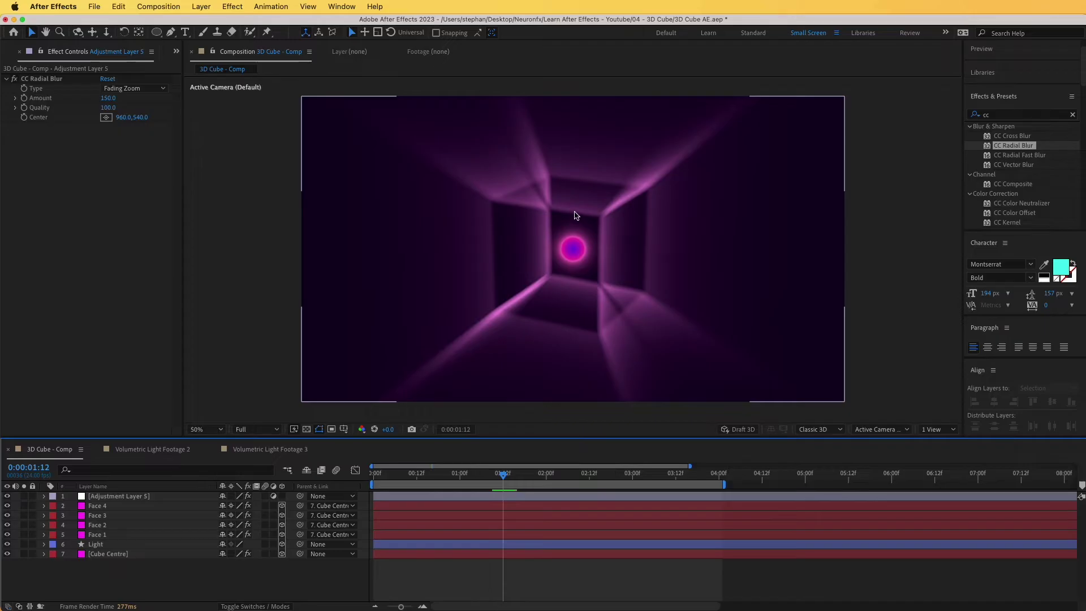
Step: Apply CC Composite to the adjustment layer with Composite Original set to Add Alpha
left_click(1005, 115)
type("cc co")
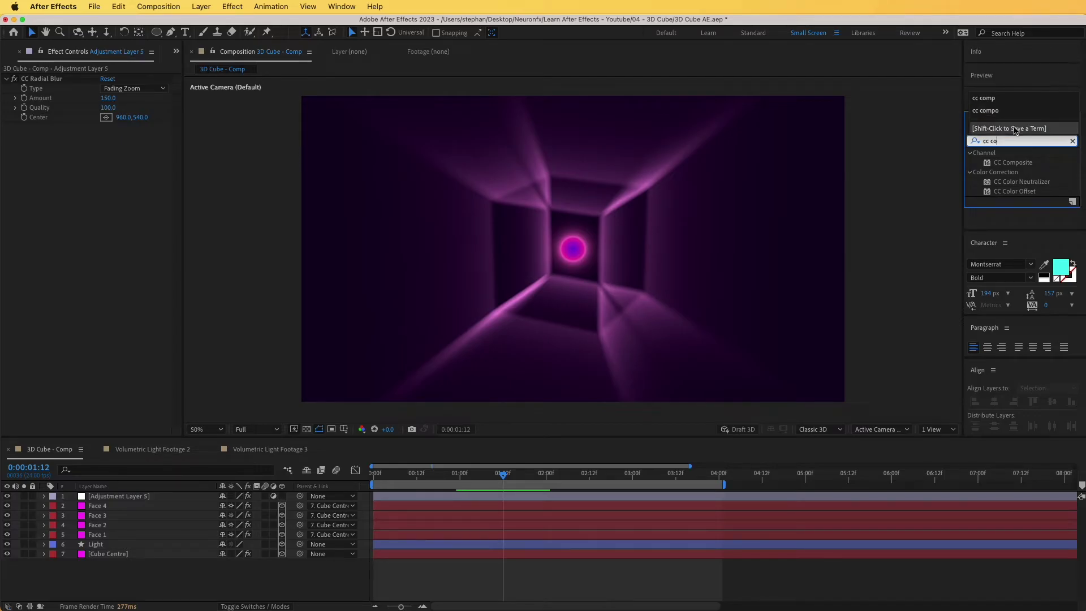
left_click_drag(1014, 162, 95, 257)
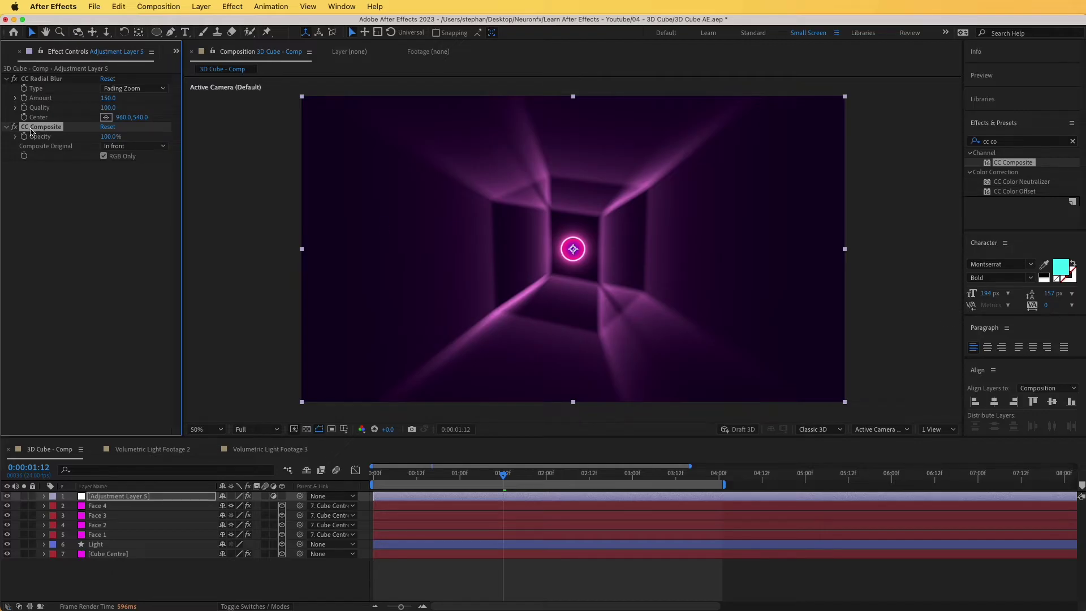
left_click(112, 147)
left_click(167, 600)
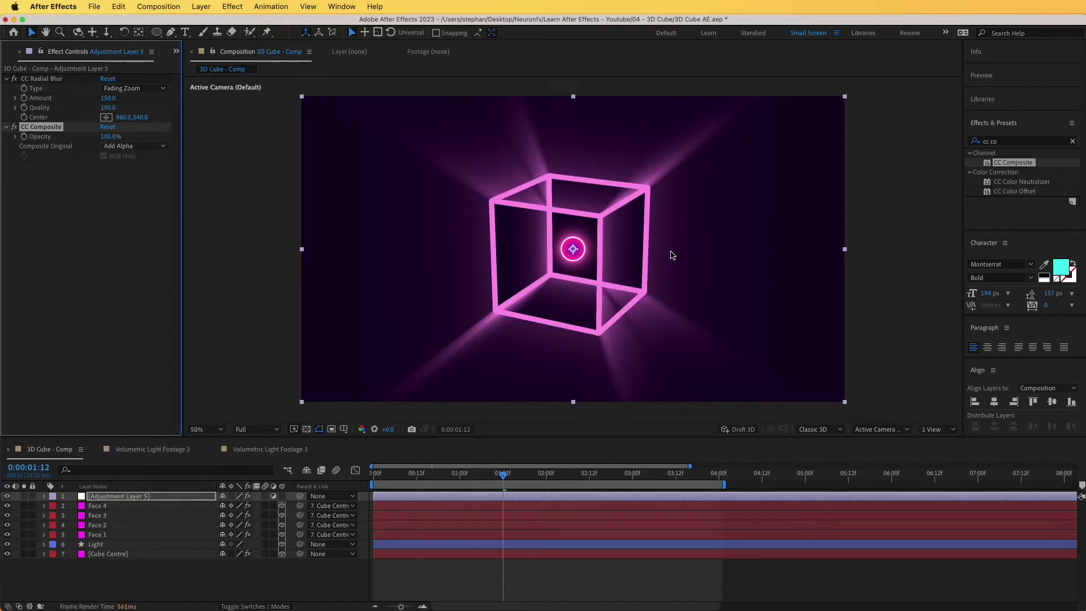
key("slash")
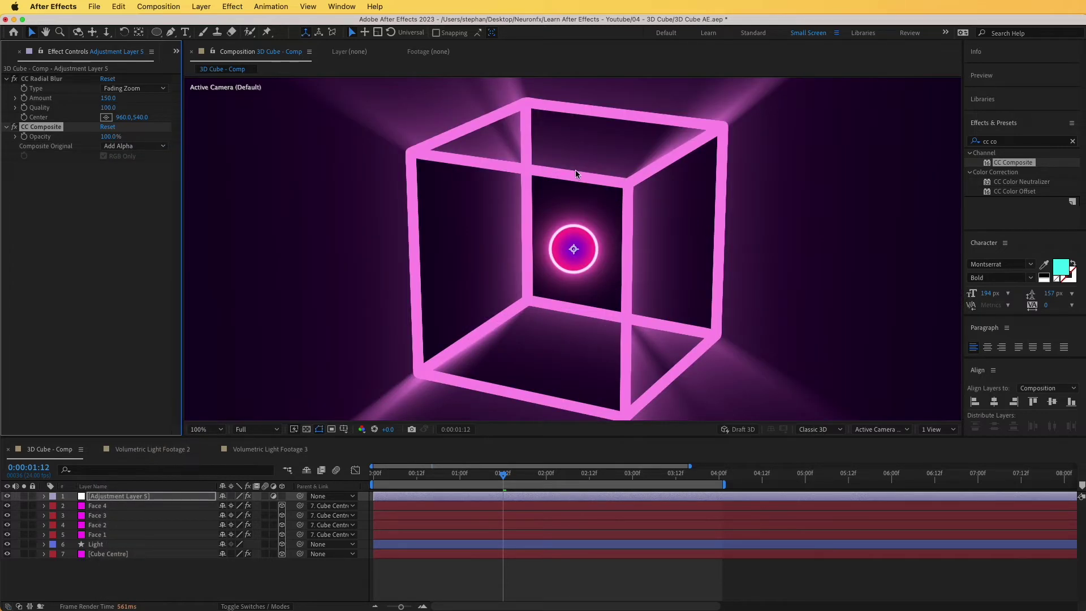
key("comma")
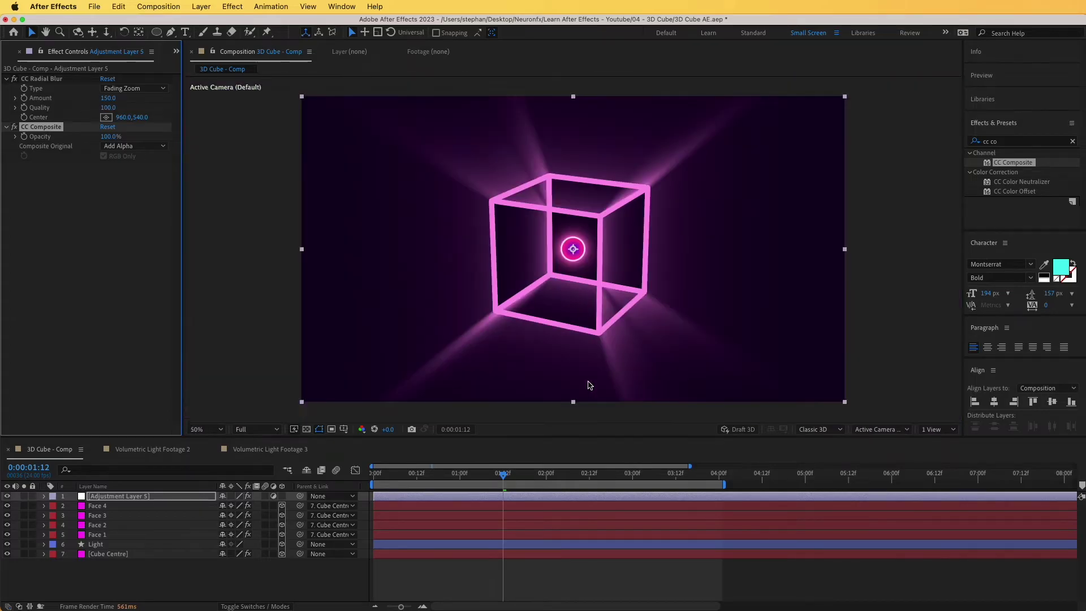
left_click(116, 578)
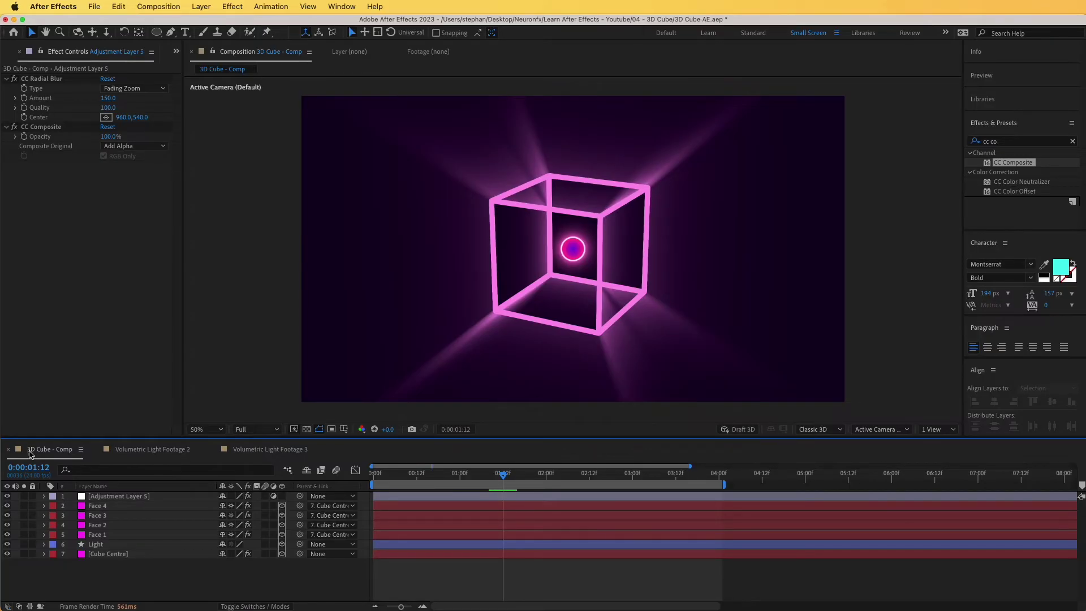
Step: Pre-compose all seven cube layers into '3D Cube Light' and return to 3D Cube - Comp
left_click_drag(140, 573, 112, 526)
left_click_drag(111, 497, 111, 497)
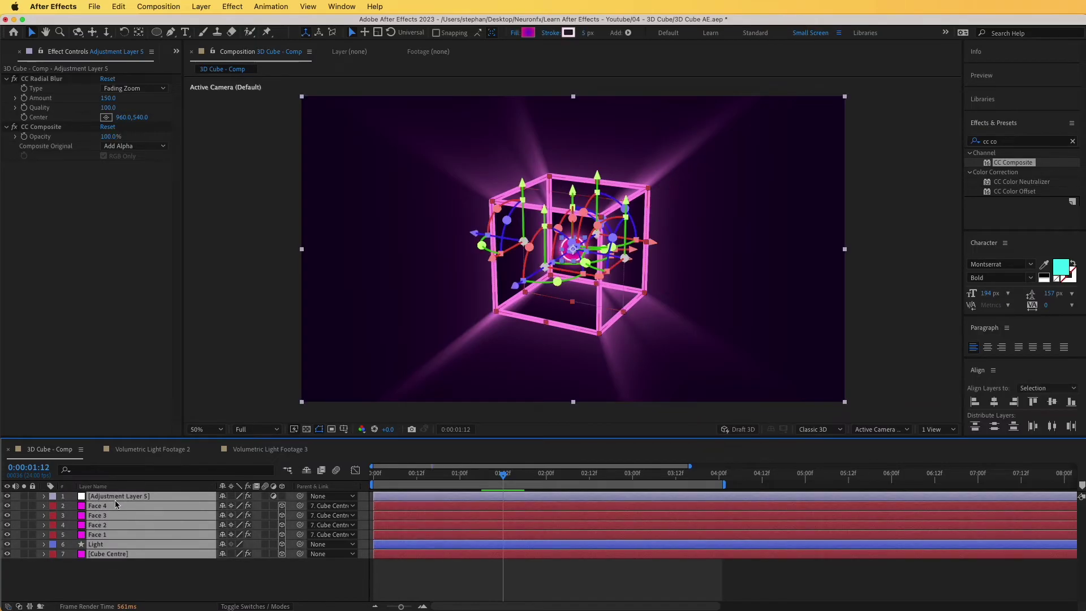
right_click(142, 496)
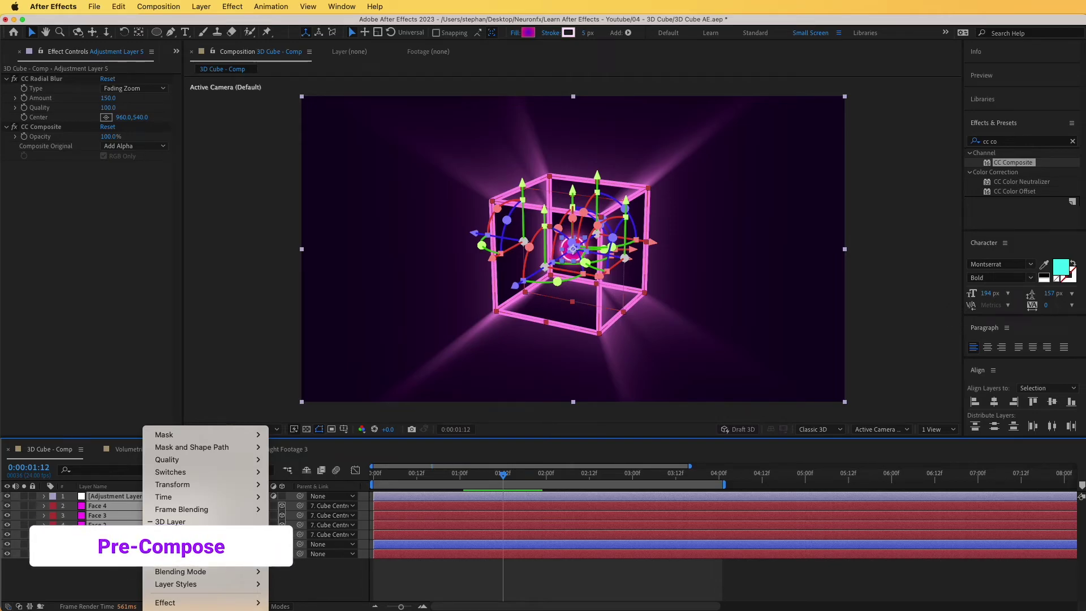
left_click(169, 547)
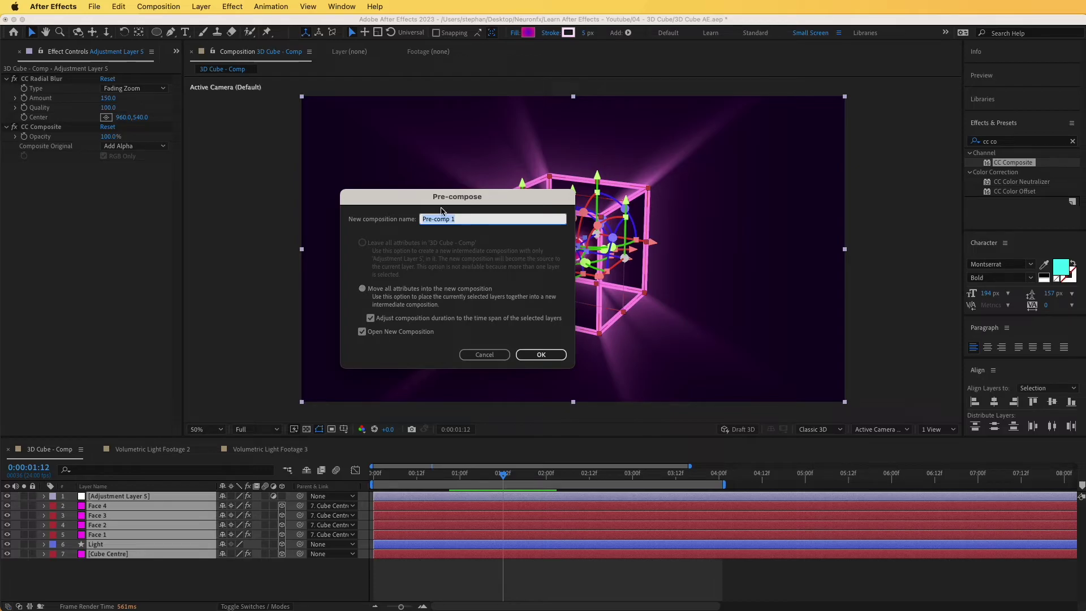
type("3D Cube Lihgt")
key("Return")
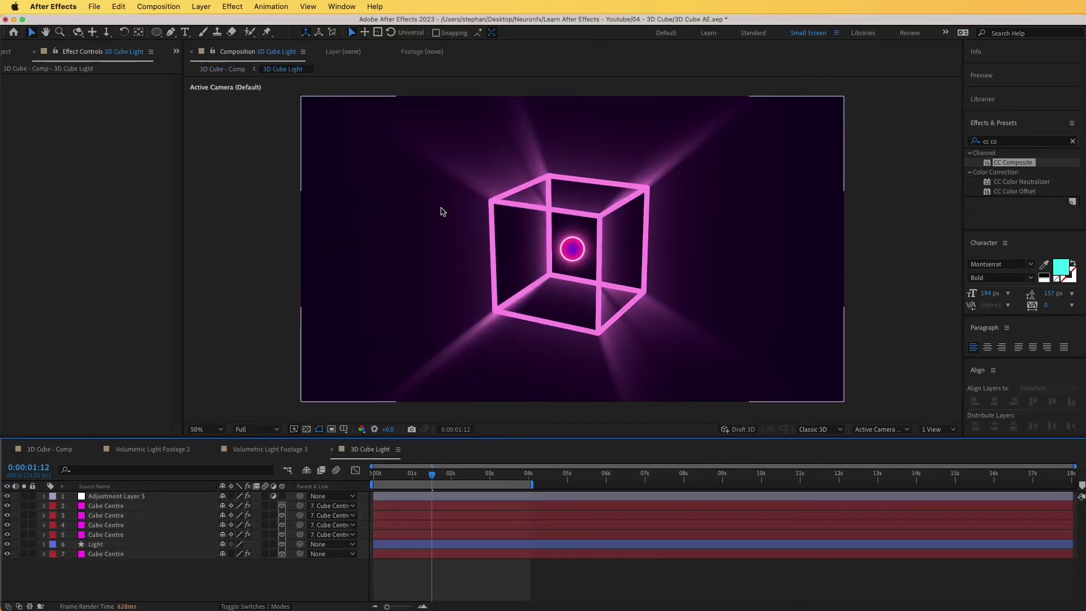
left_click(42, 454)
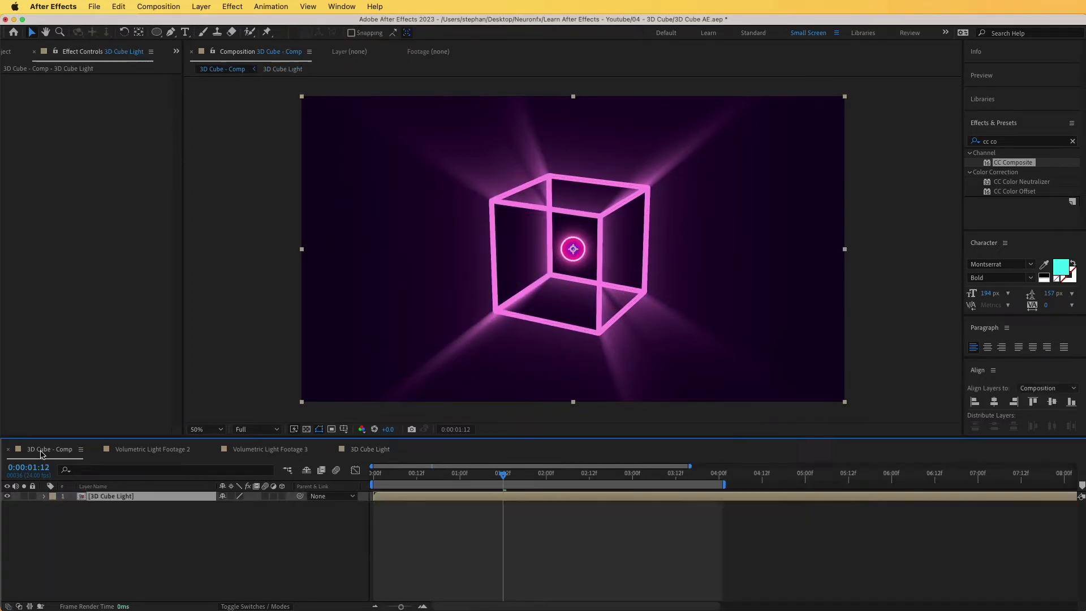
Step: Add Adjustment Layer 6 above 3D Cube Light and apply the Glow effect to it
left_click(135, 526)
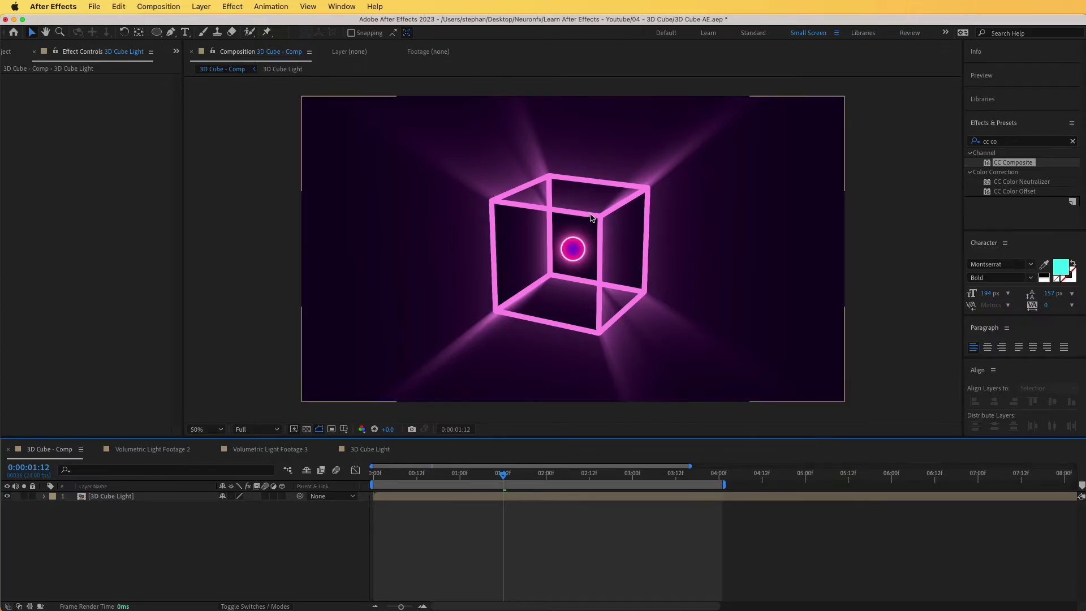
left_click(111, 497)
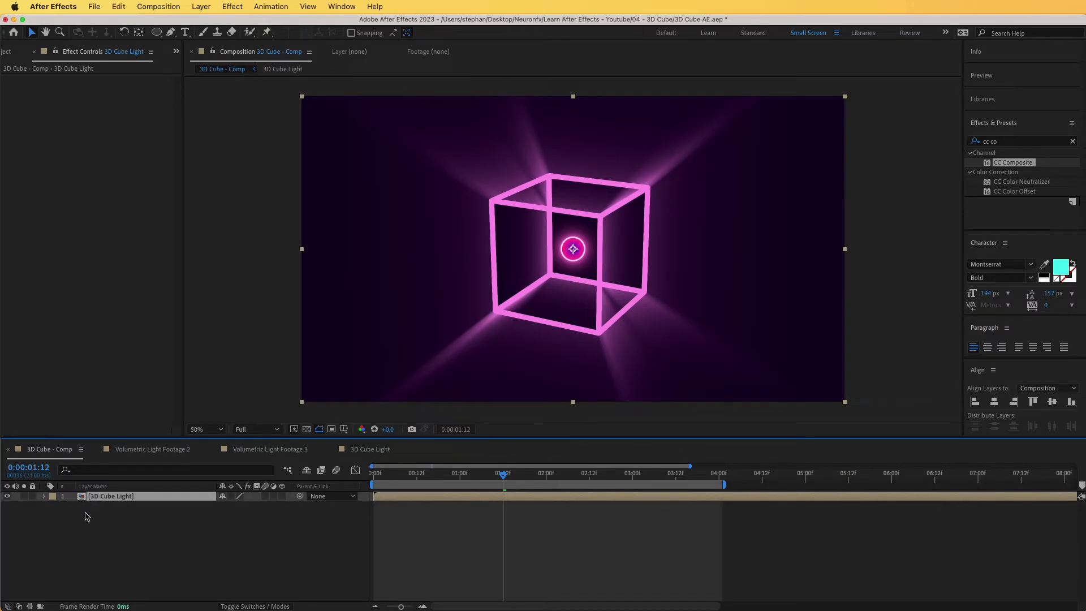
left_click(133, 531)
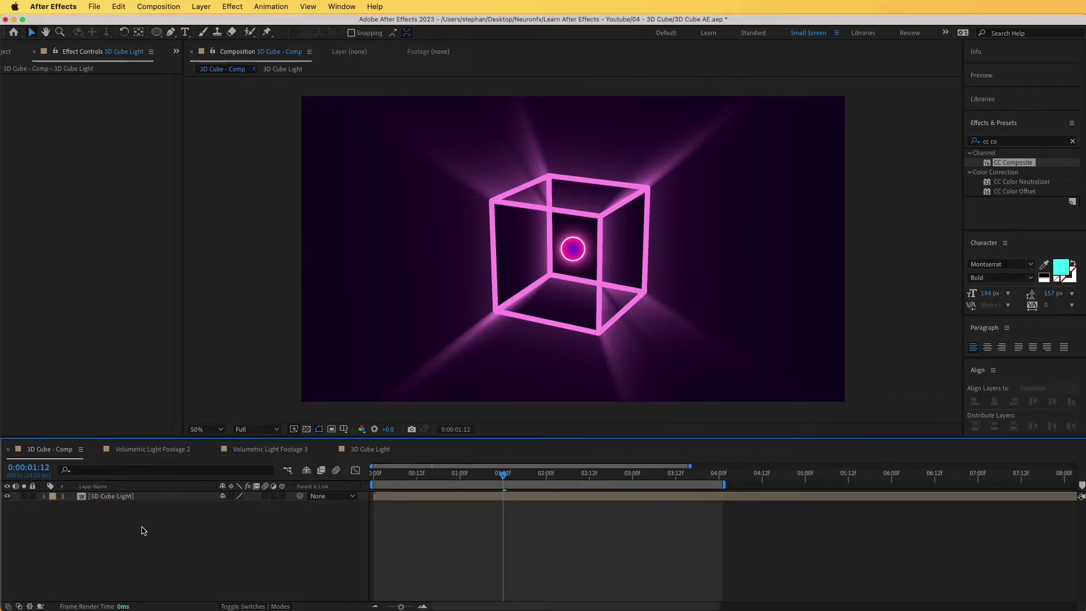
left_click(201, 7)
mouse_move(209, 24)
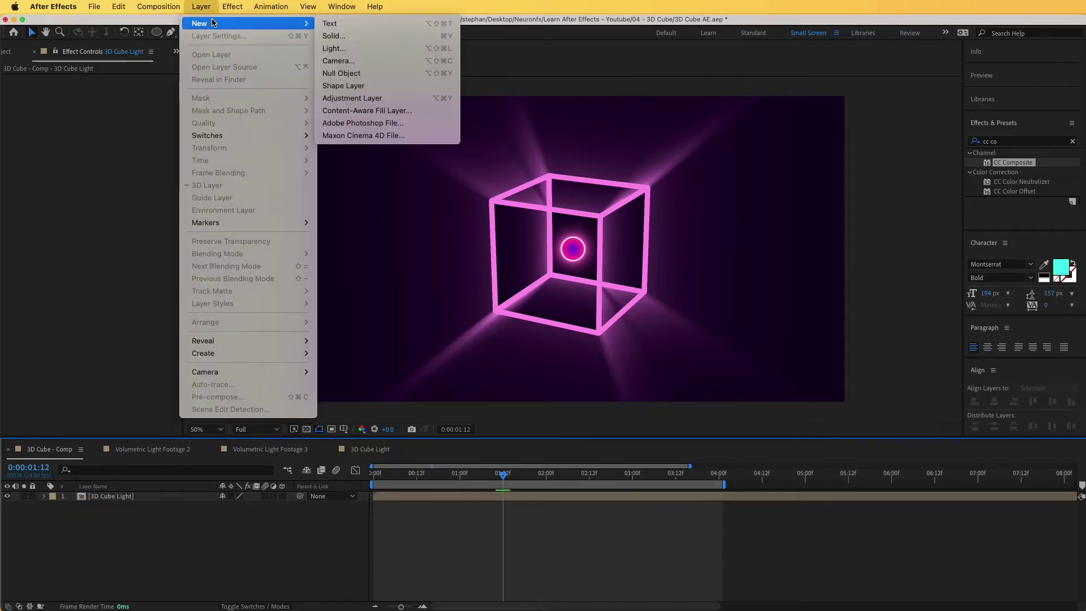
left_click(379, 100)
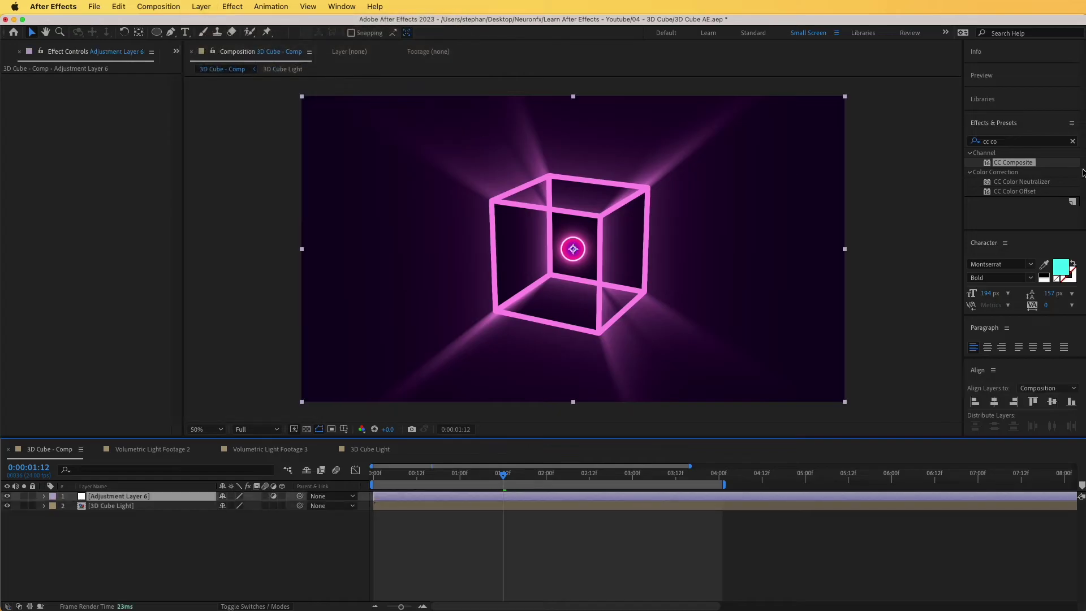
left_click(1012, 142)
type("glow")
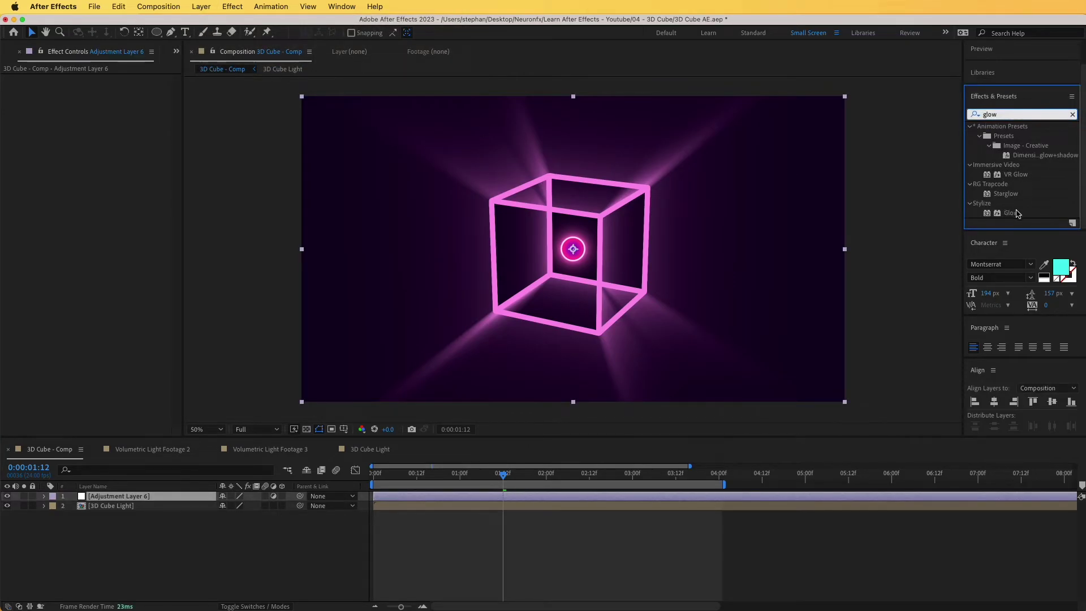
left_click_drag(1016, 213, 134, 498)
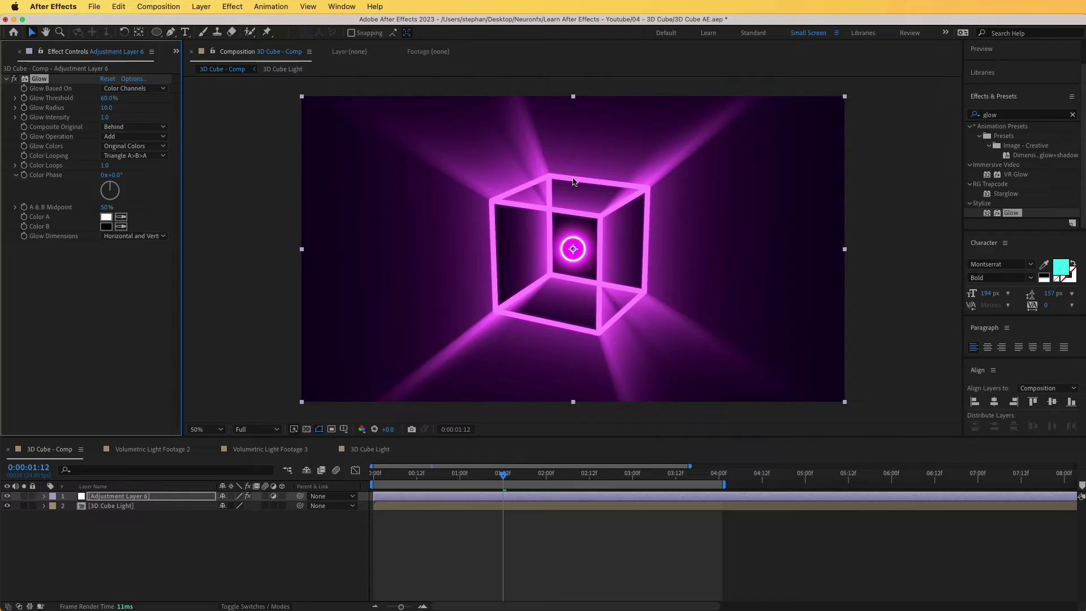
left_click(247, 606)
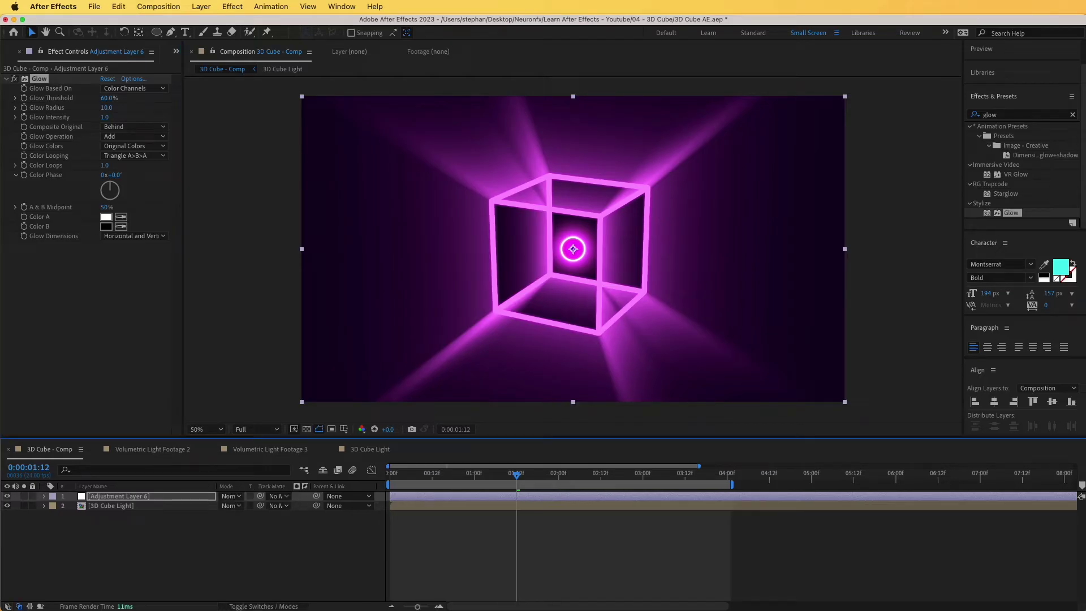
Step: Set Adjustment Layer 6 to Add mode with Glow Threshold 47.5%, Radius 124 and Intensity 0.5
left_click(235, 497)
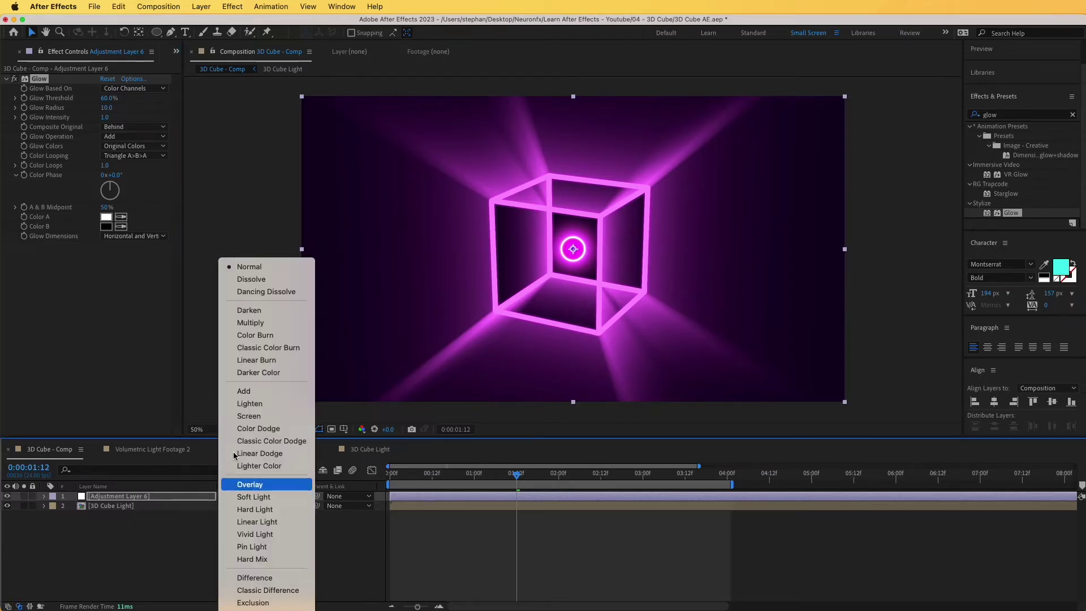
left_click(243, 391)
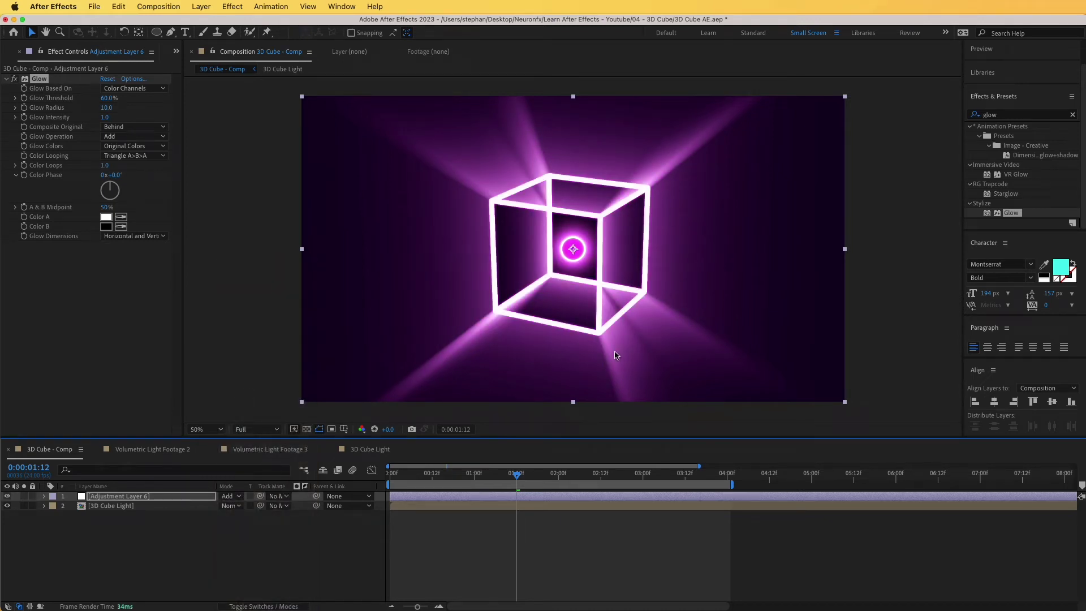
left_click_drag(107, 98, 87, 102)
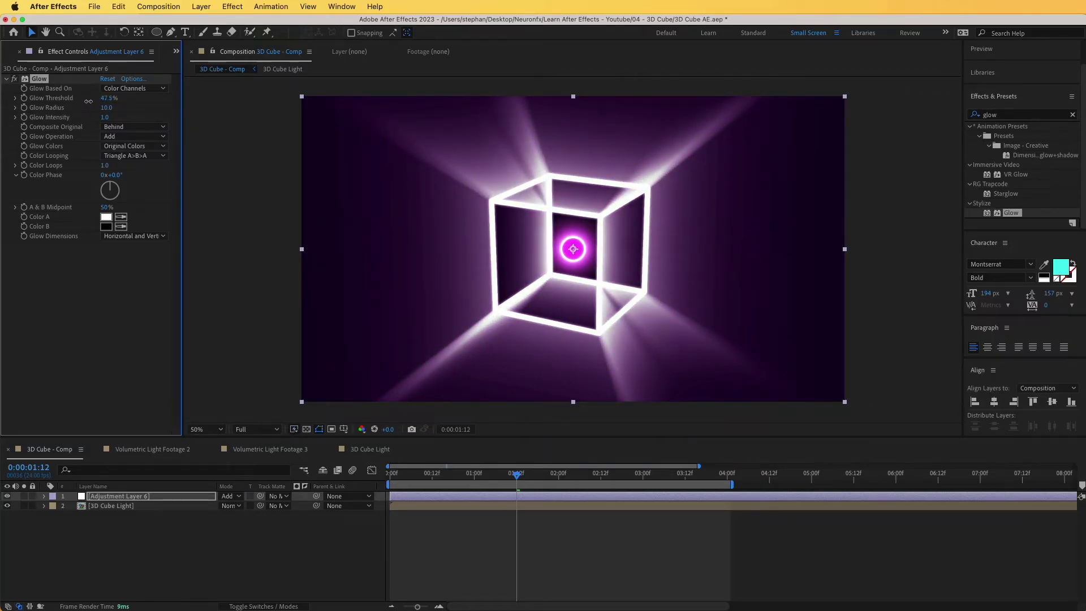
left_click(519, 197)
left_click_drag(106, 107, 165, 104)
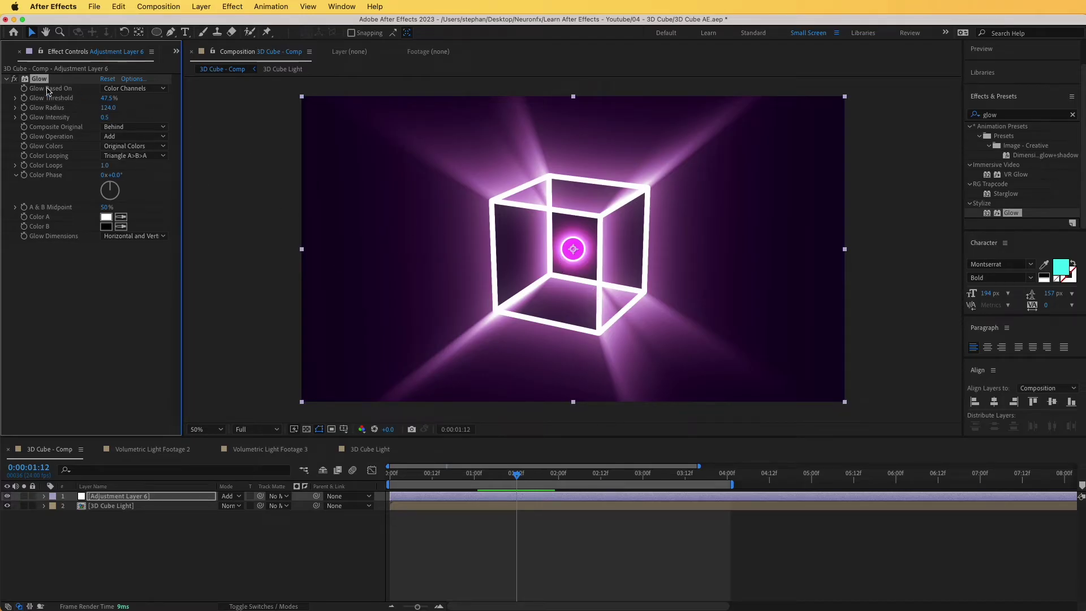
left_click(7, 54)
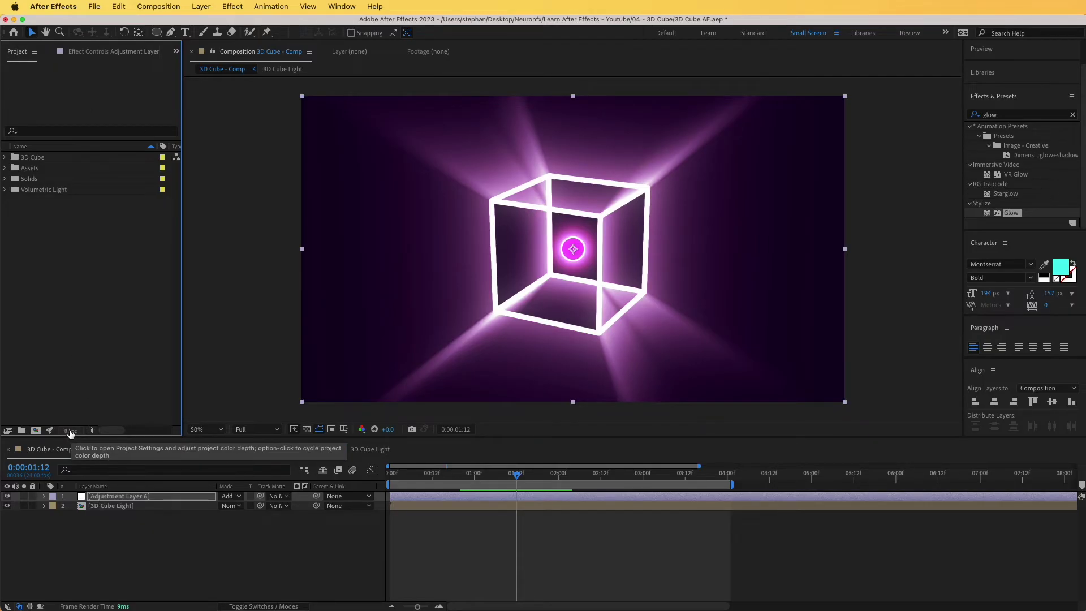
Step: Change the project colour depth to 16 bits per channel in Project Settings
left_click(70, 432)
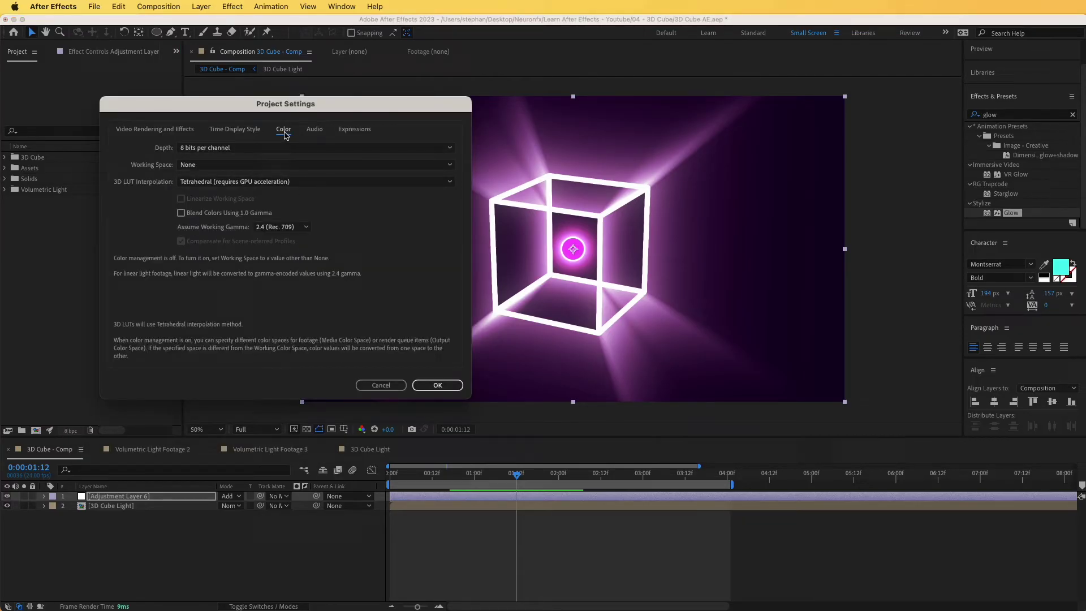
left_click(203, 149)
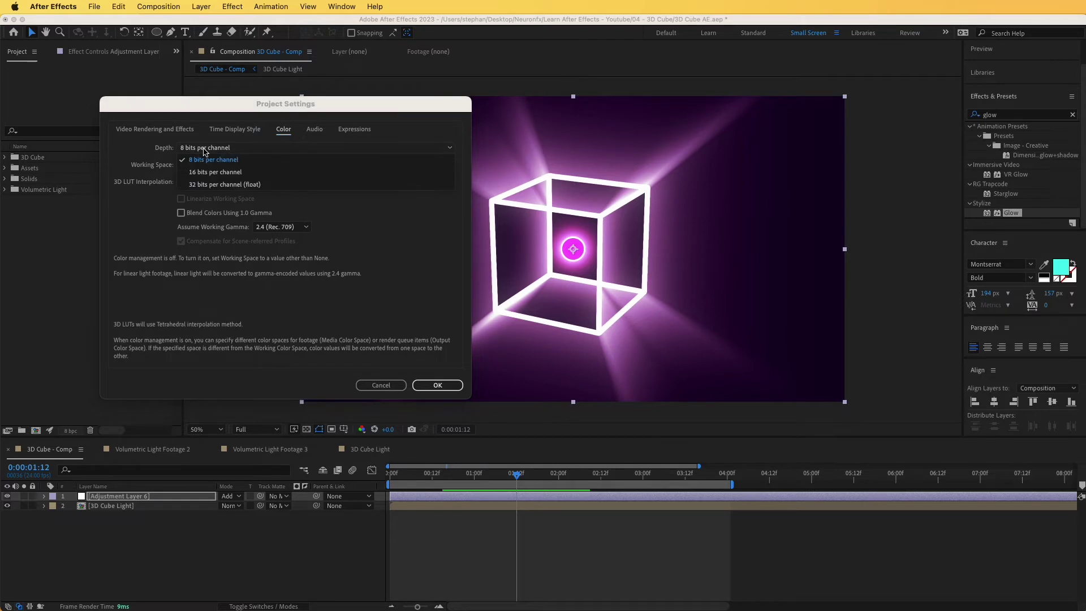
left_click(201, 175)
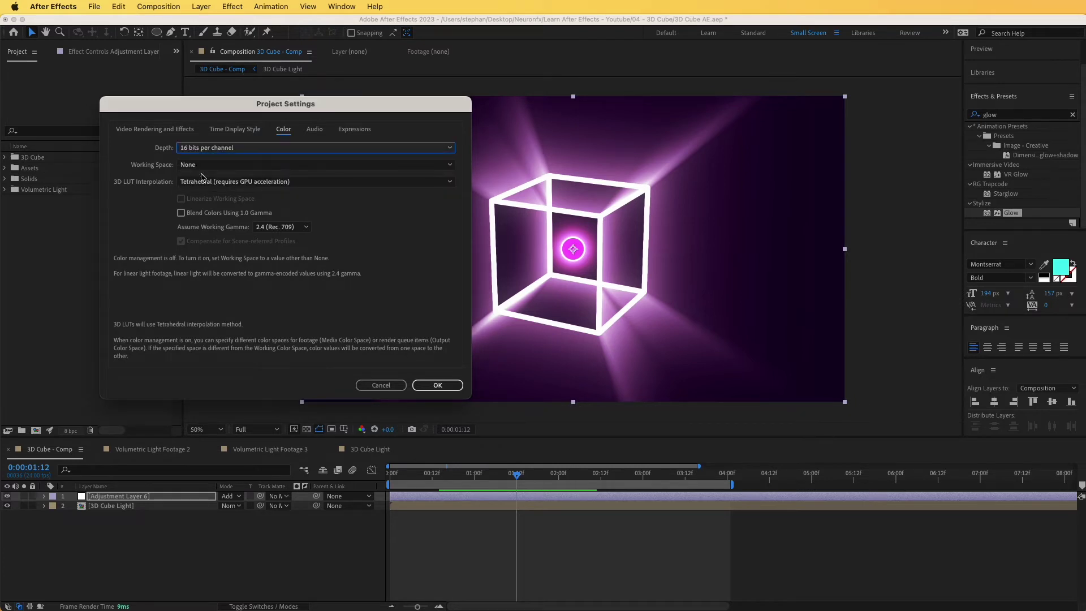
left_click(428, 386)
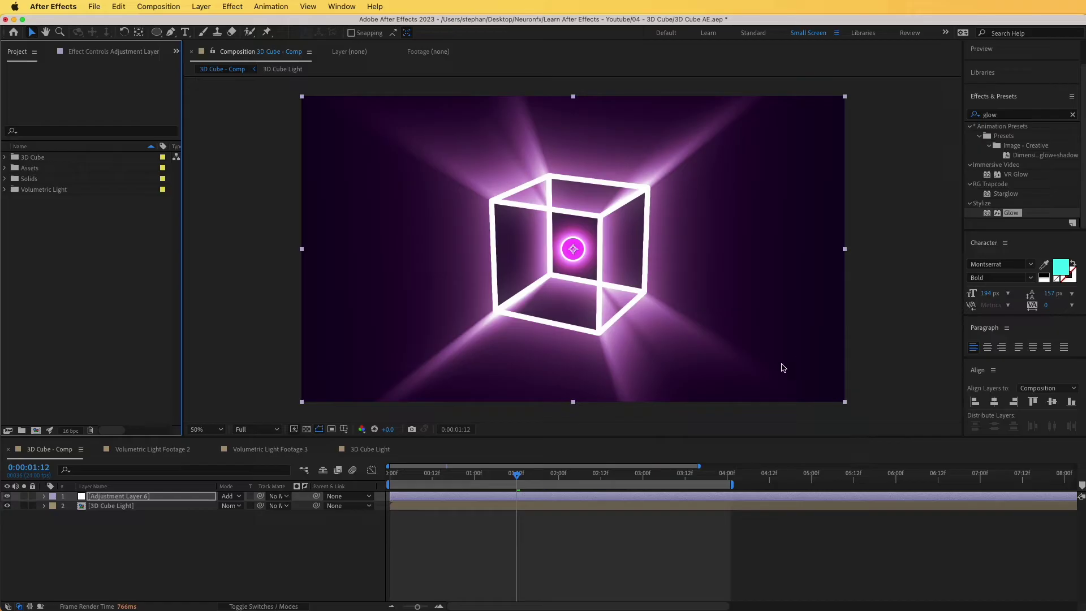
left_click(457, 478)
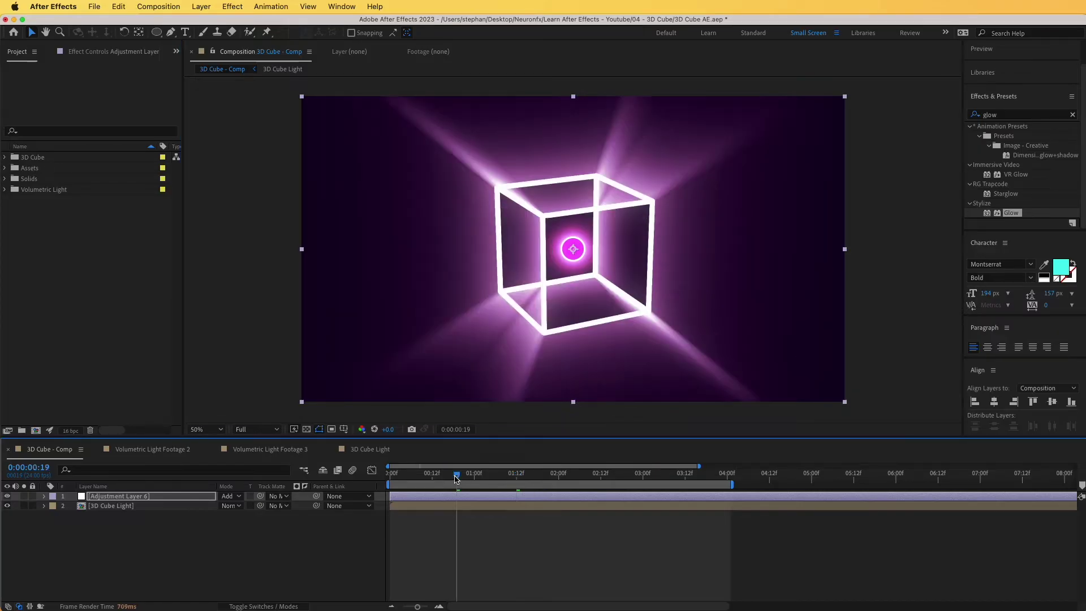
Step: Preview the light rays across the cube, then switch to the Volumetric Light Footage 2 composition
left_click_drag(457, 479, 608, 480)
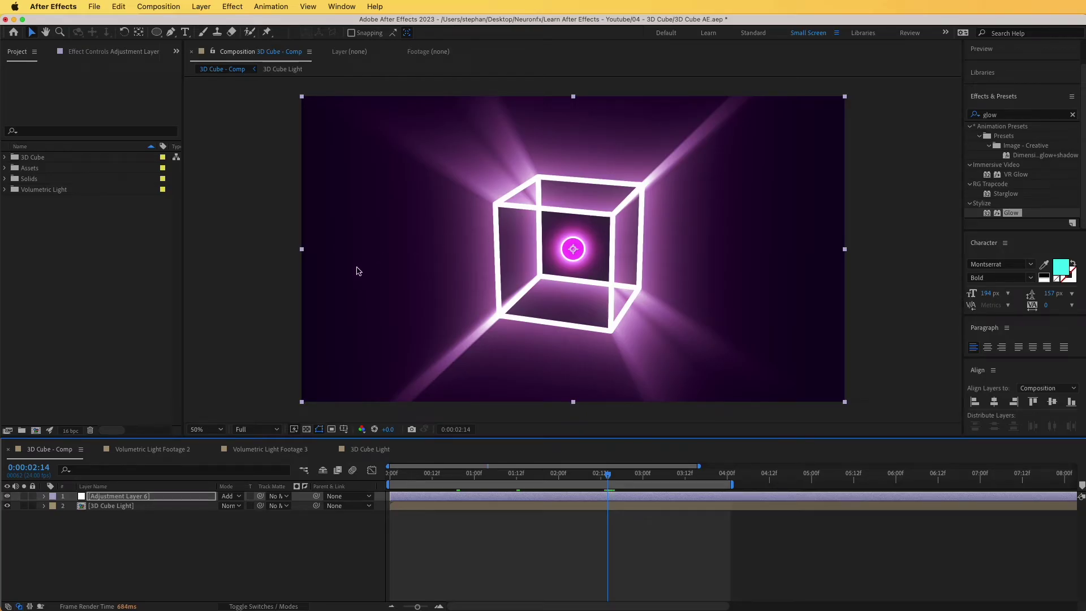
left_click(131, 450)
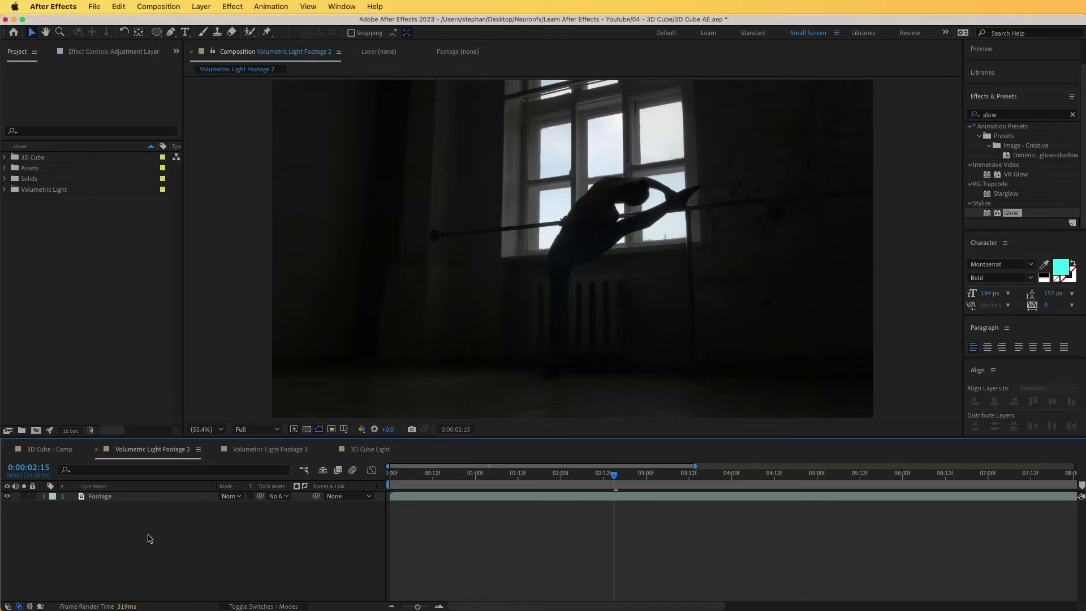
Step: Add a new adjustment layer above the footage layer
right_click(155, 530)
mouse_move(163, 534)
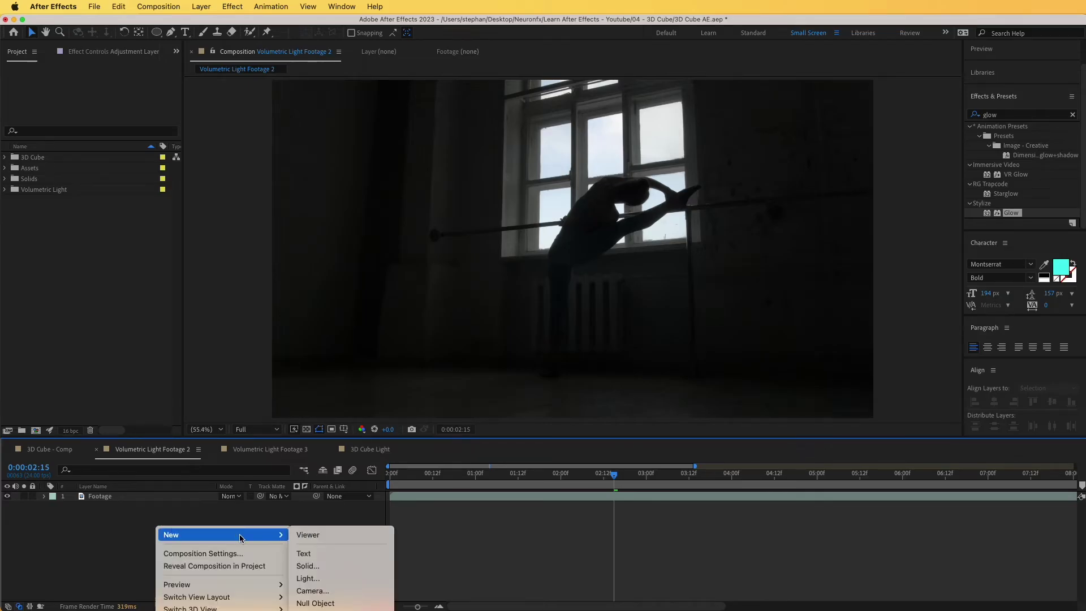
left_click(339, 610)
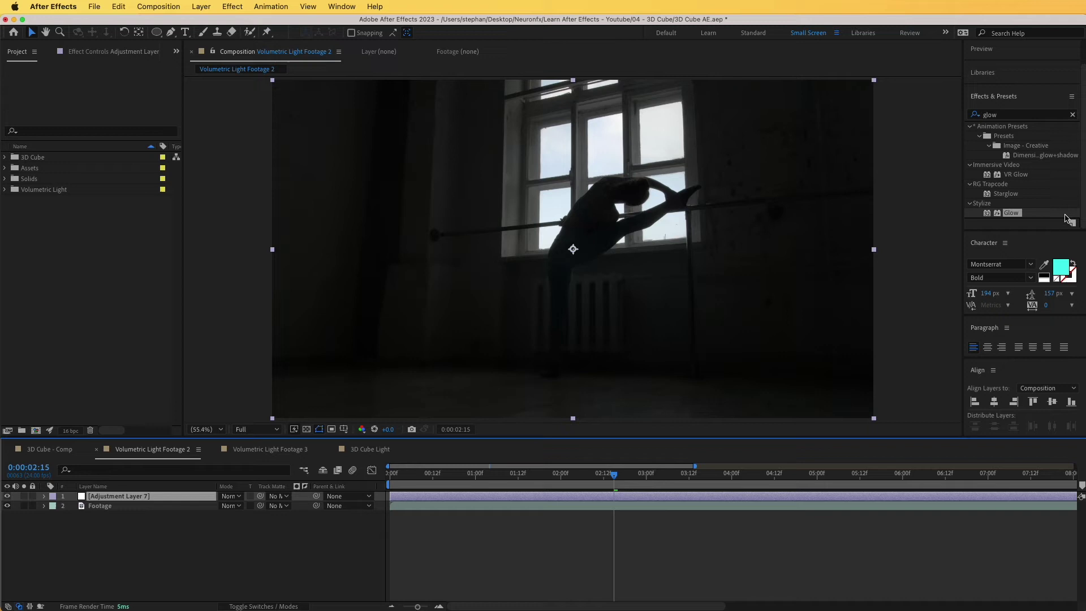
Step: Apply CC Radial Blur to the adjustment layer with Fading Zoom type and Amount 100
left_click(1010, 116)
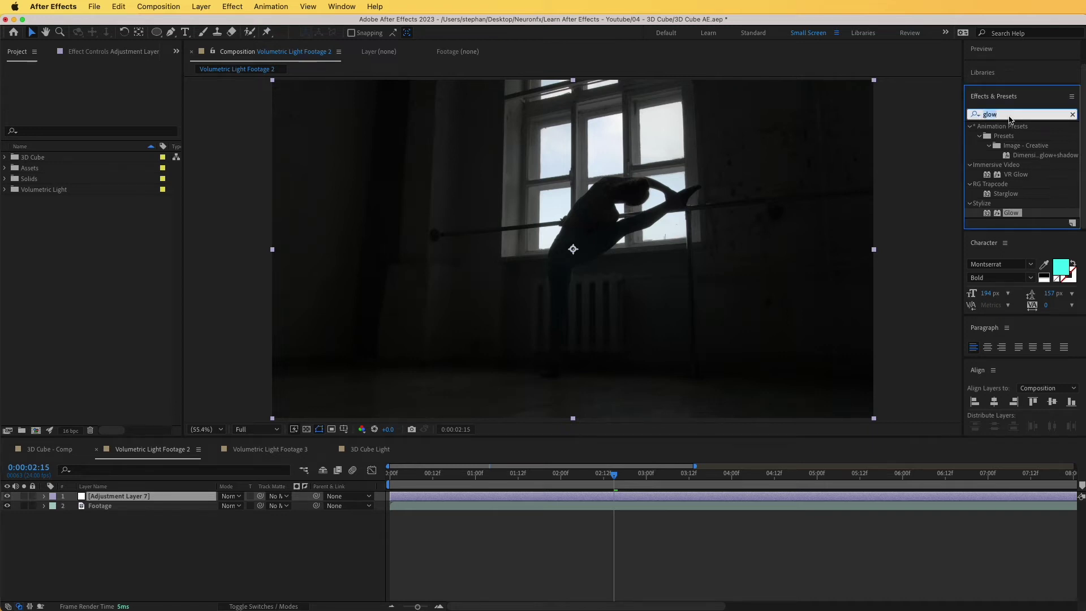
type("cc")
left_click_drag(1012, 146, 148, 496)
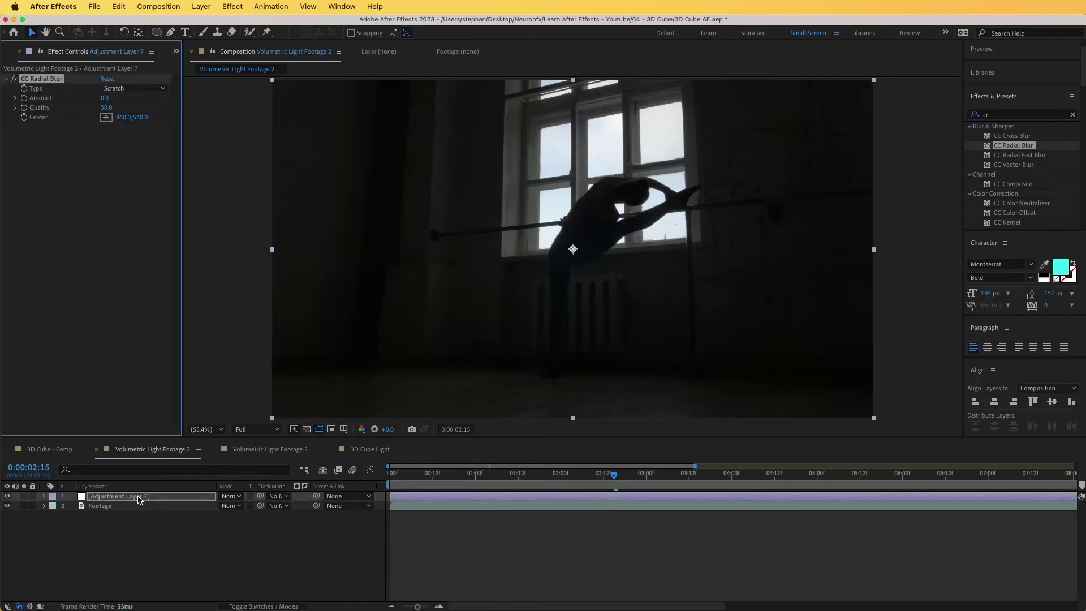
left_click(134, 88)
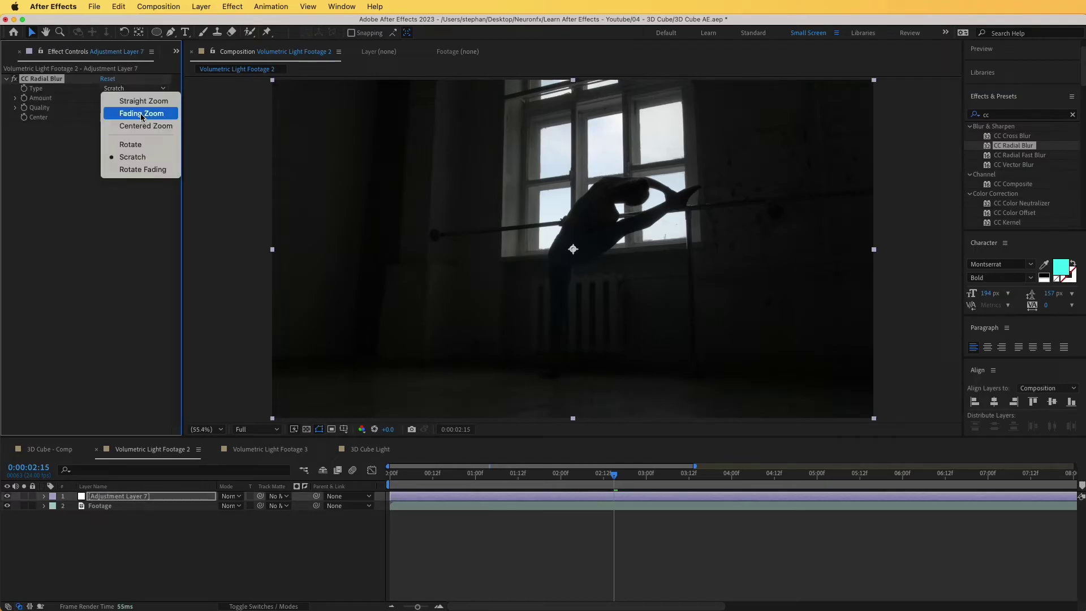
left_click(141, 113)
left_click(109, 99)
type("00.0")
key("Return")
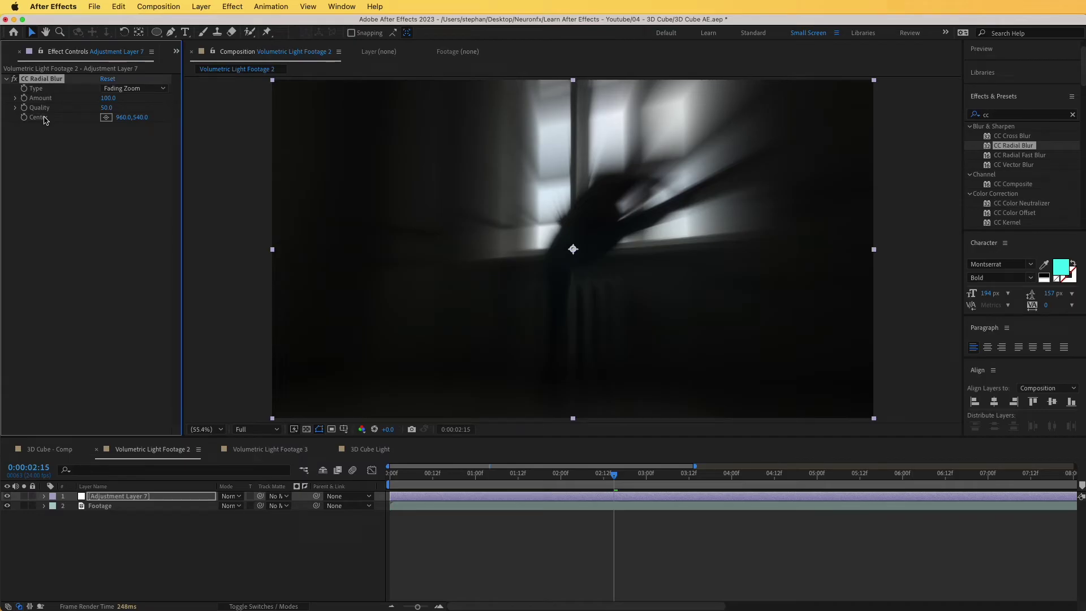
Step: Centre the radial blur on the upper-right window (1758.3, 133.6) and blend the adjustment layer in Screen mode
left_click_drag(574, 247, 824, 123)
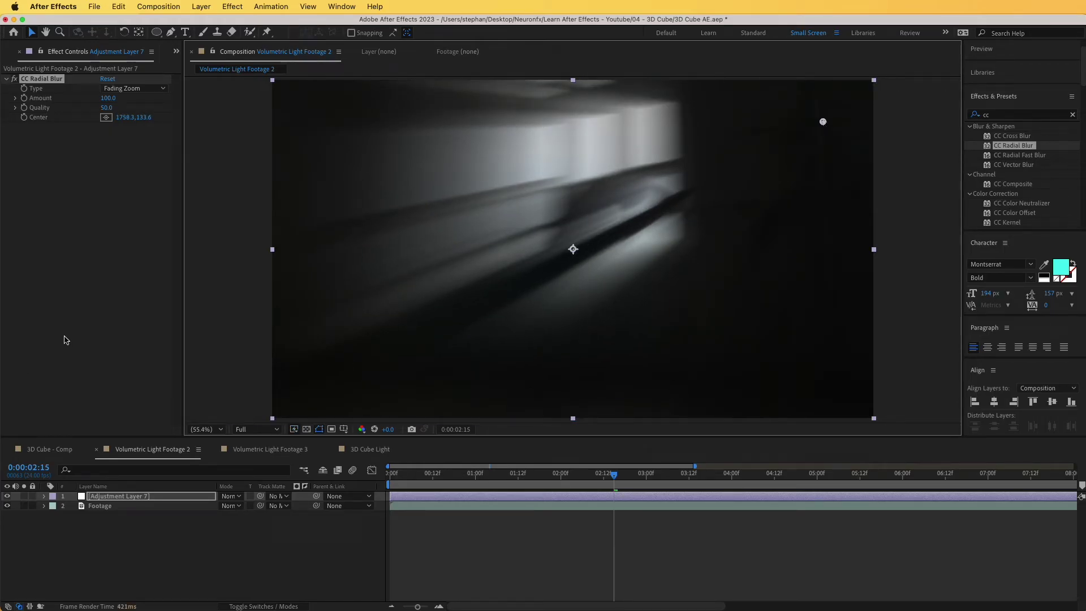
left_click(231, 500)
left_click(206, 497)
left_click(228, 495)
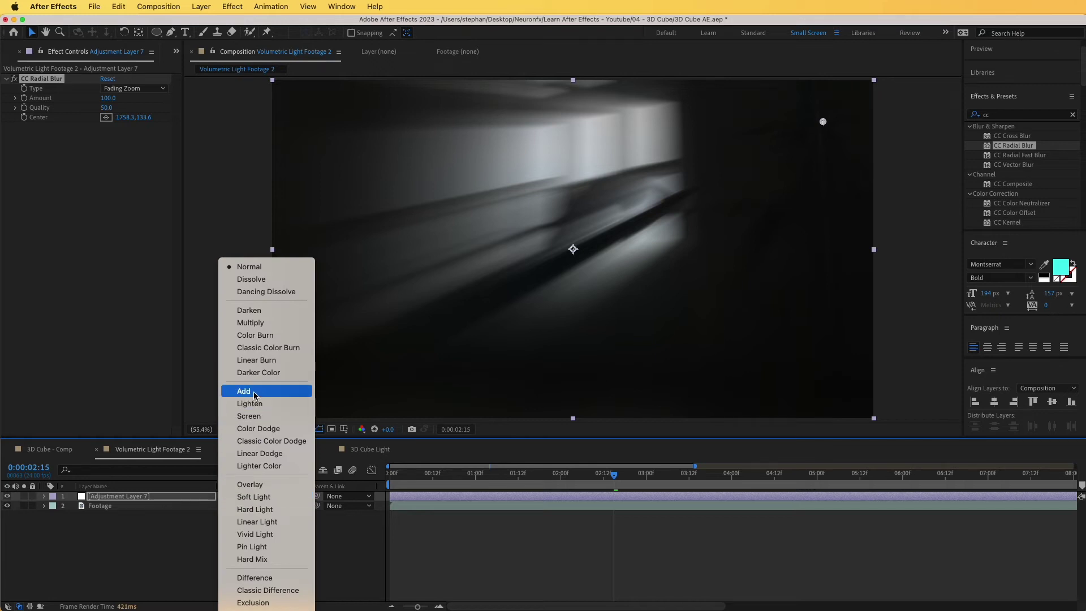
left_click(254, 394)
left_click(227, 497)
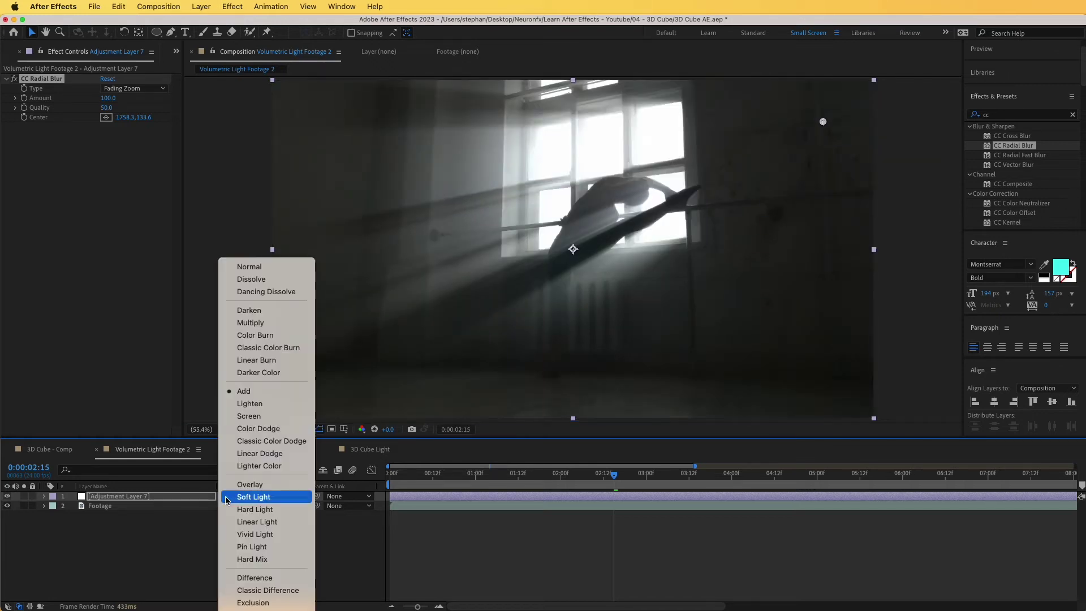
left_click(249, 415)
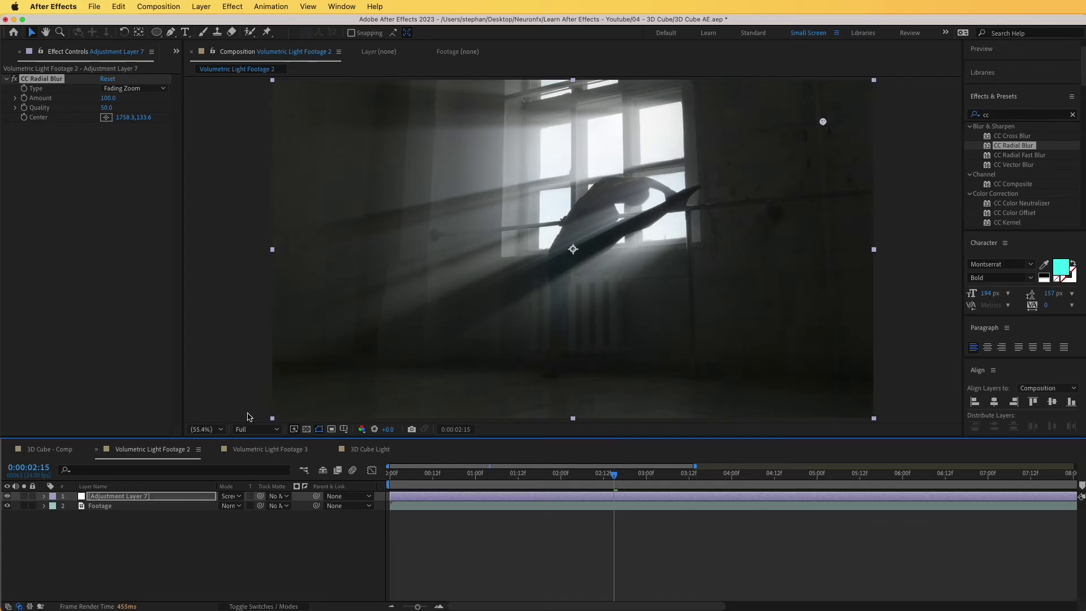
left_click(247, 417)
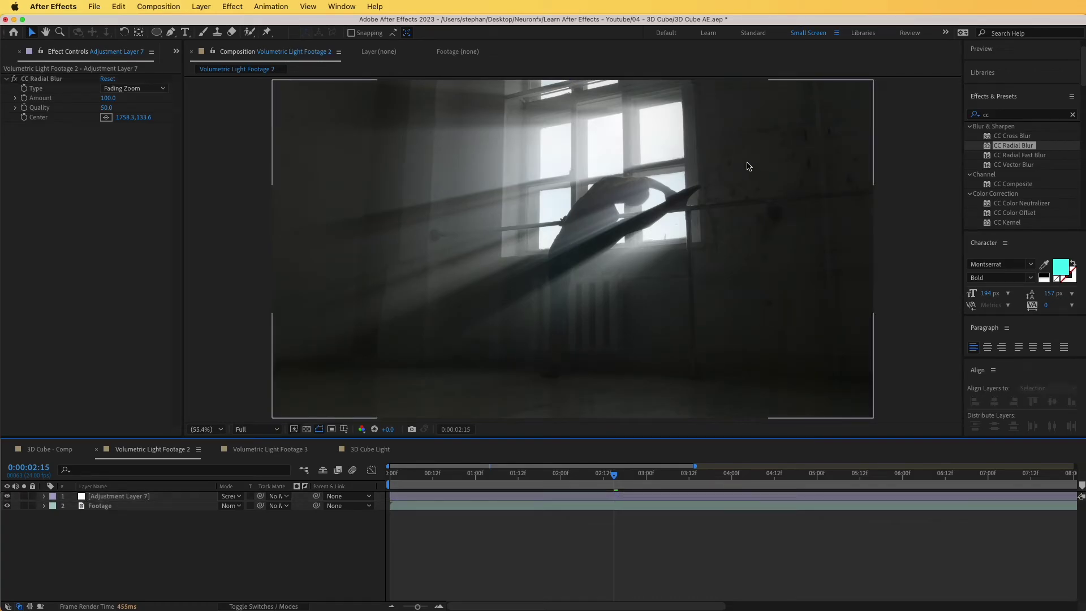
Step: Scrub later in the clip to check the light rays, then deselect the adjustment layer
left_click_drag(615, 480, 849, 492)
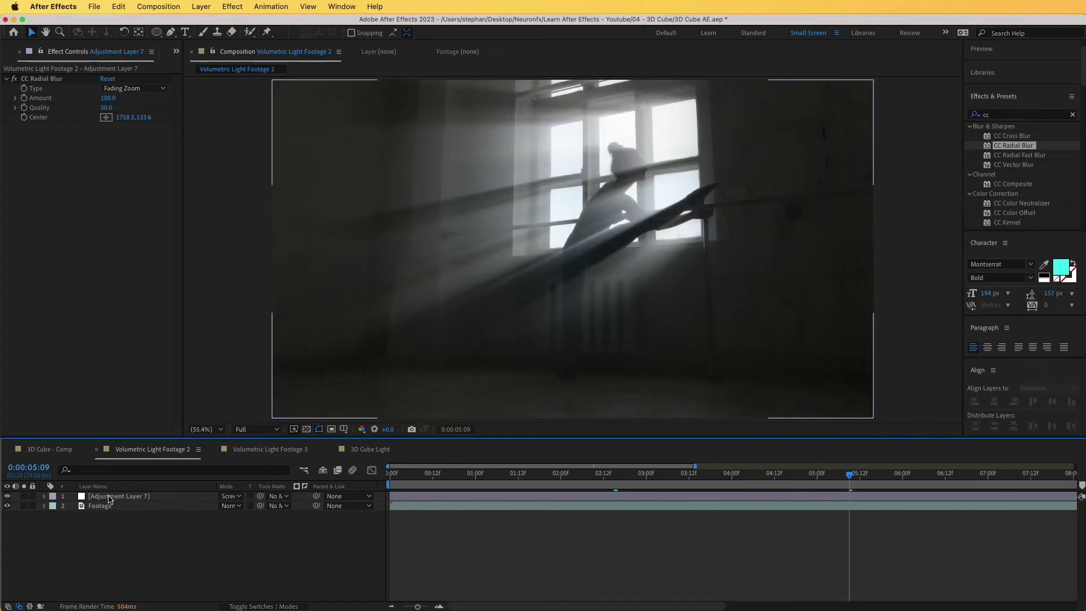
left_click(110, 497)
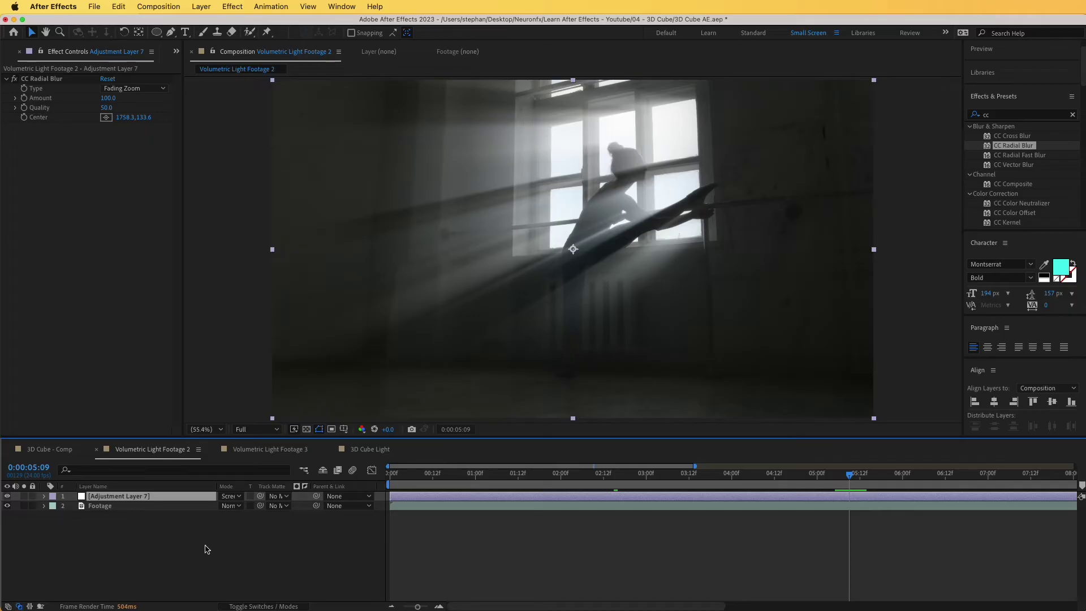
left_click(172, 565)
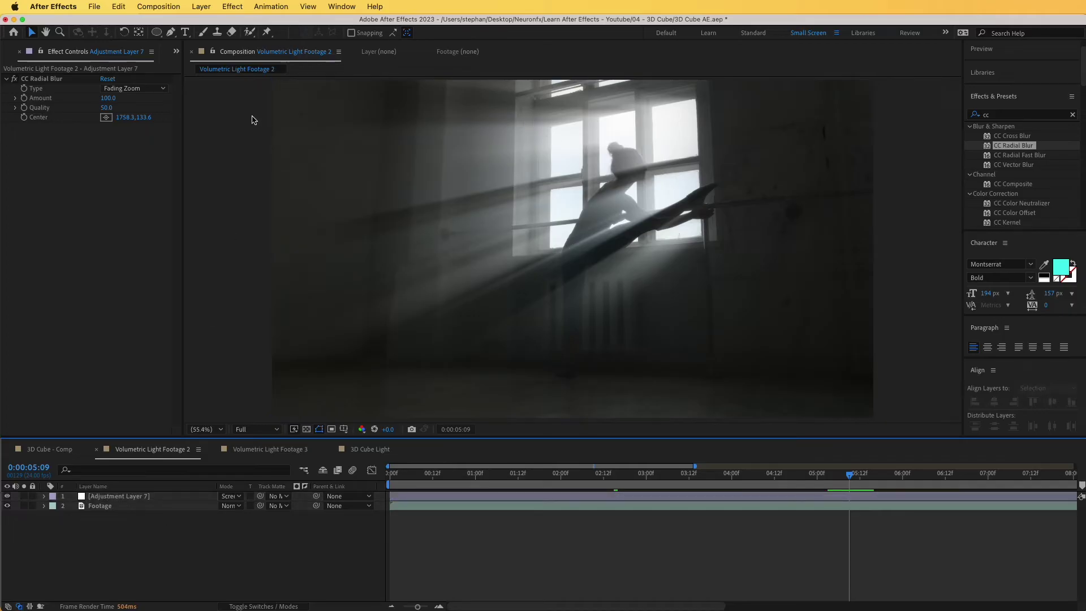
left_click(200, 7)
Step: Create a dark navy 1920×1080 solid named Mist and search the effects for 'fracta'
mouse_move(238, 23)
left_click(341, 36)
type("Mist")
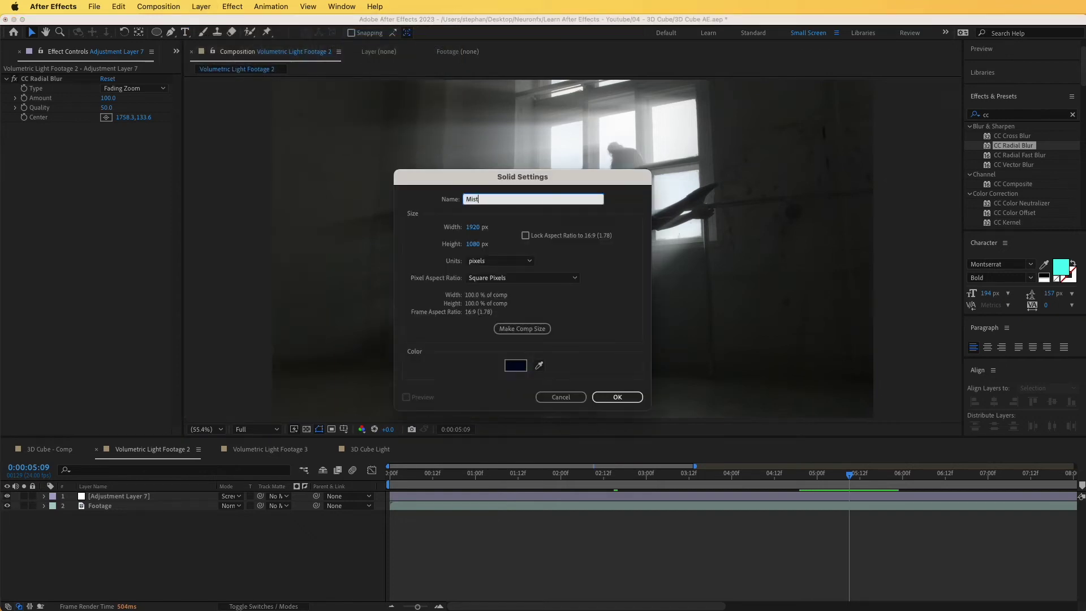
key("Return")
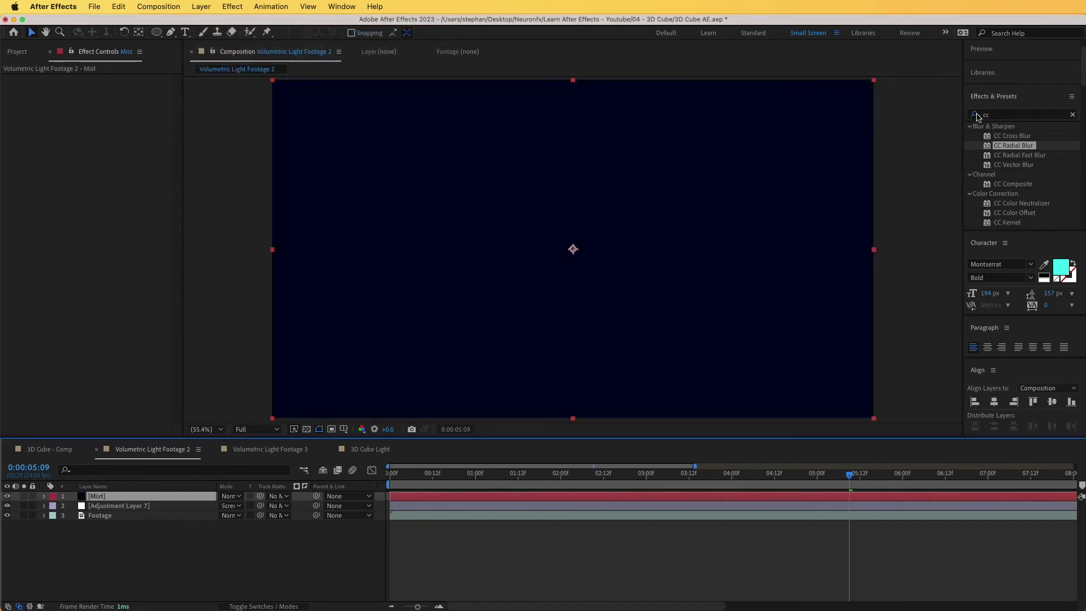
left_click(1004, 117)
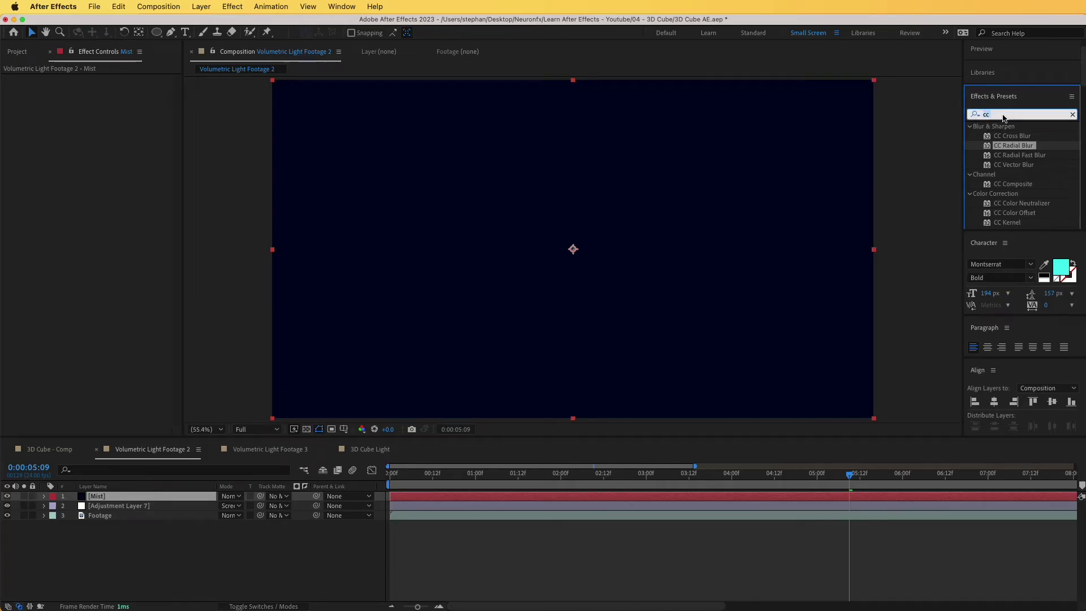
type("fracta")
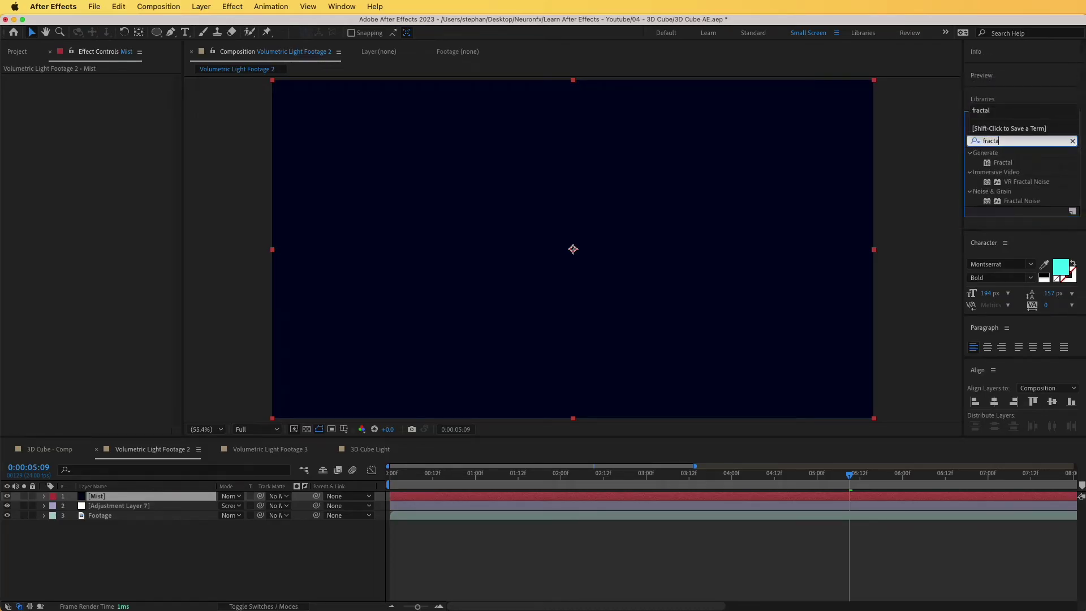
Step: Apply Fractal Noise to the Mist solid with Complexity 20 and Scale 275
left_click_drag(1028, 204, 585, 192)
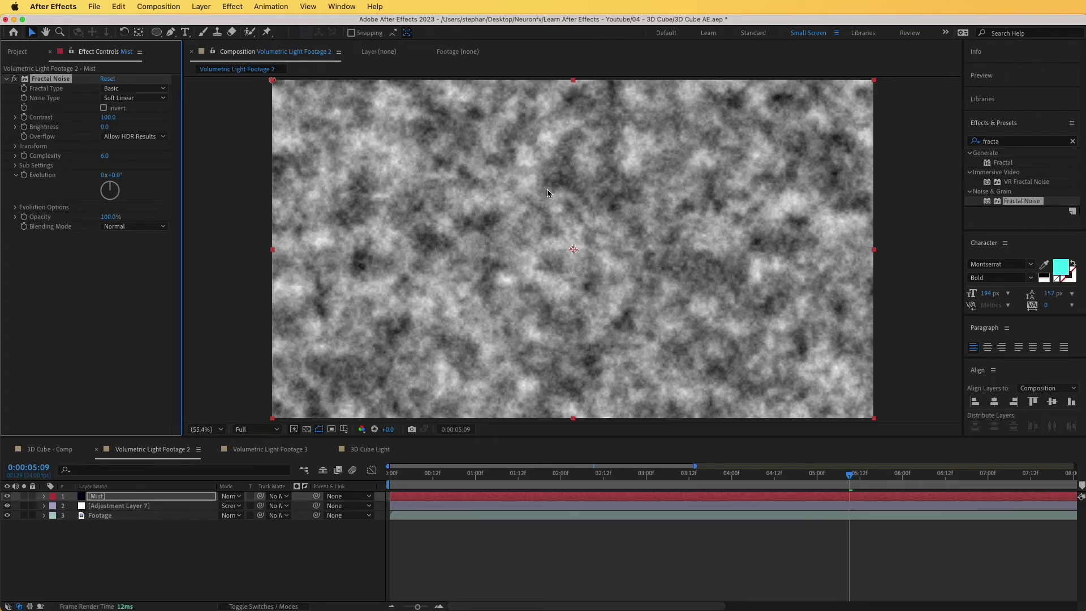
left_click_drag(105, 155, 659, 163)
left_click(105, 155)
type("20")
key("Return")
left_click(16, 146)
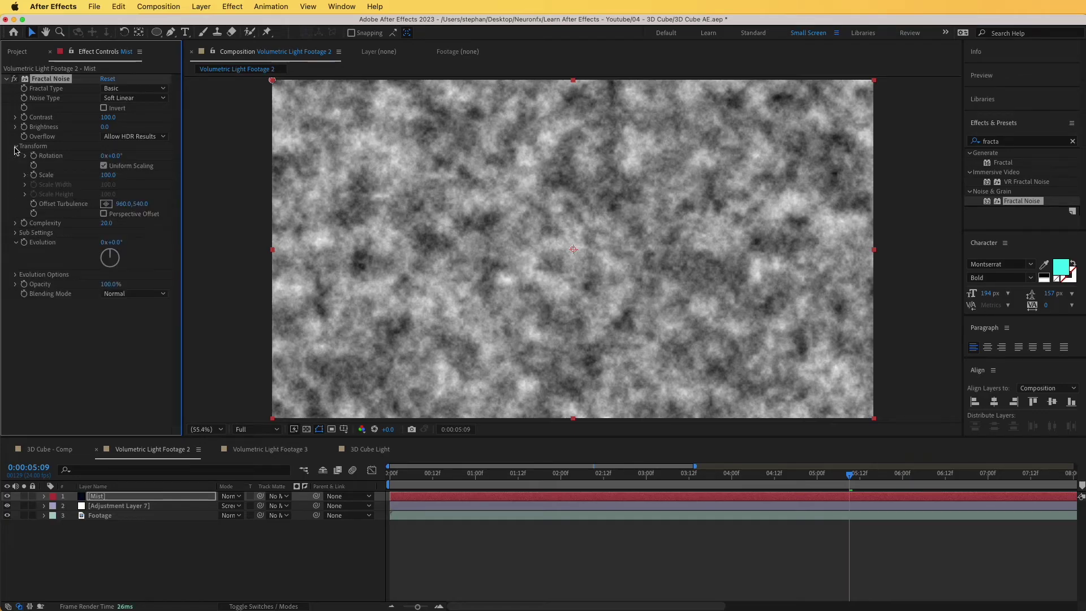
left_click(25, 174)
left_click_drag(108, 175, 198, 169)
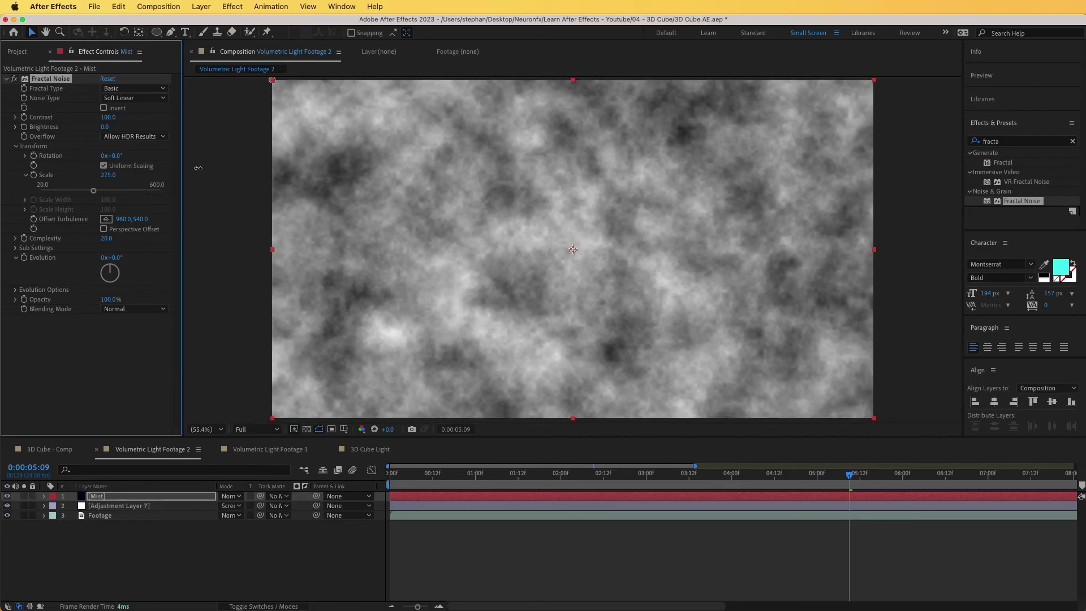
Step: Preview the noise from the start and zoom the timeline out to the full 18 seconds
left_click(420, 563)
key("space")
left_click_drag(413, 606, 402, 606)
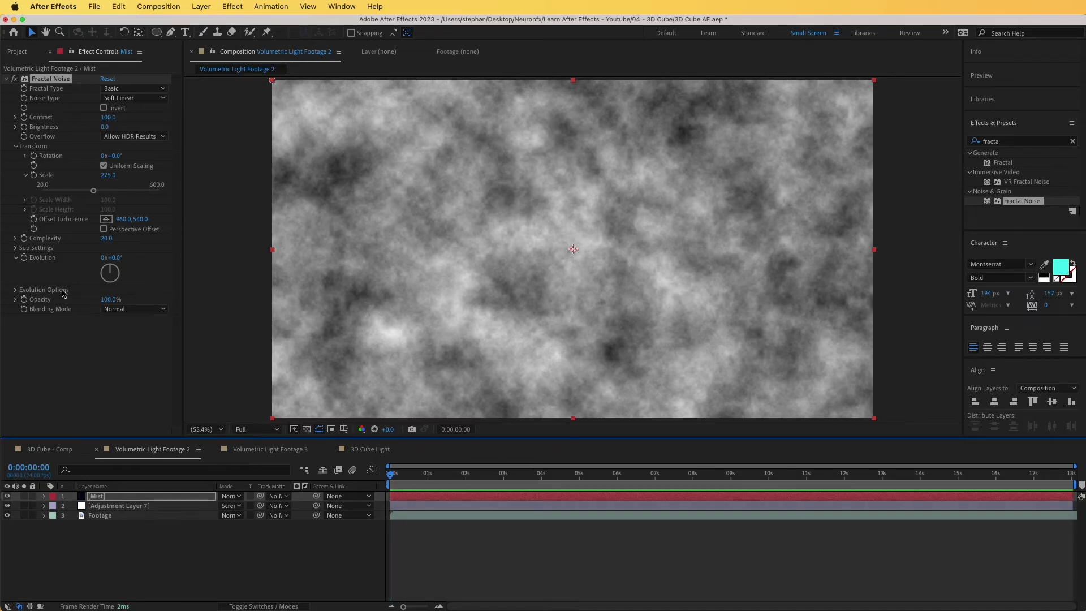
Step: Keyframe the Mist noise's Offset Turbulence from 960,540 to 1379,540 over 18 seconds and preview the drift
left_click(33, 219)
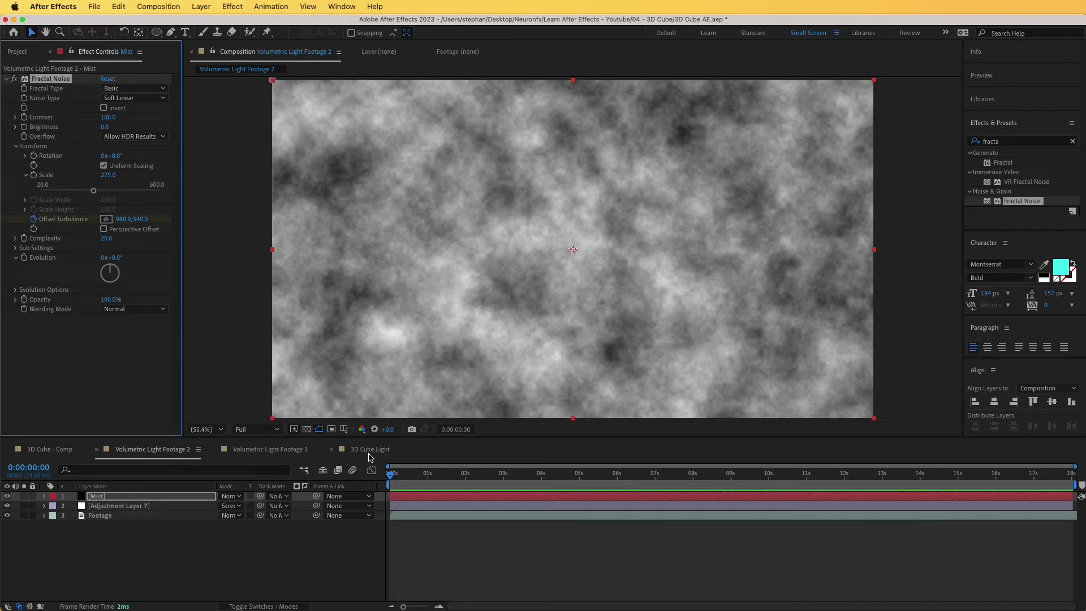
left_click_drag(670, 481, 1073, 481)
key("u")
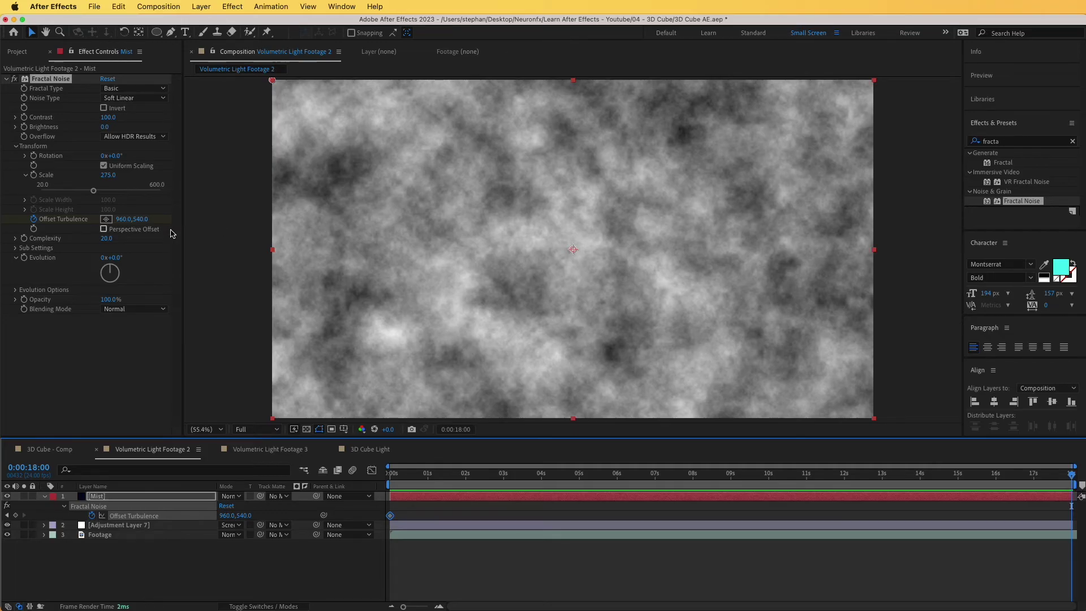
left_click_drag(122, 221, 362, 223)
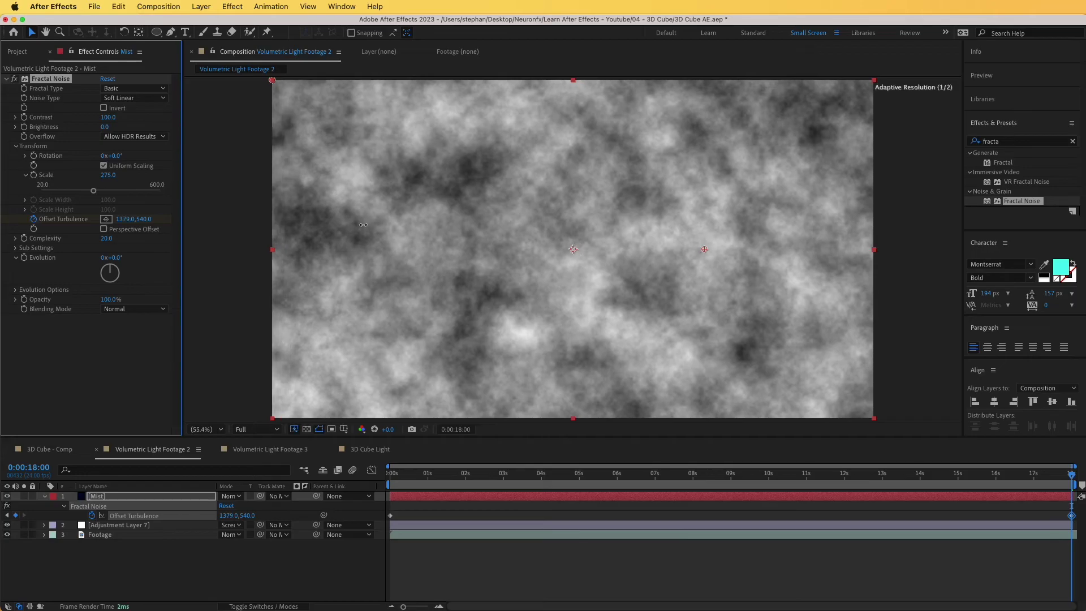
left_click(356, 579)
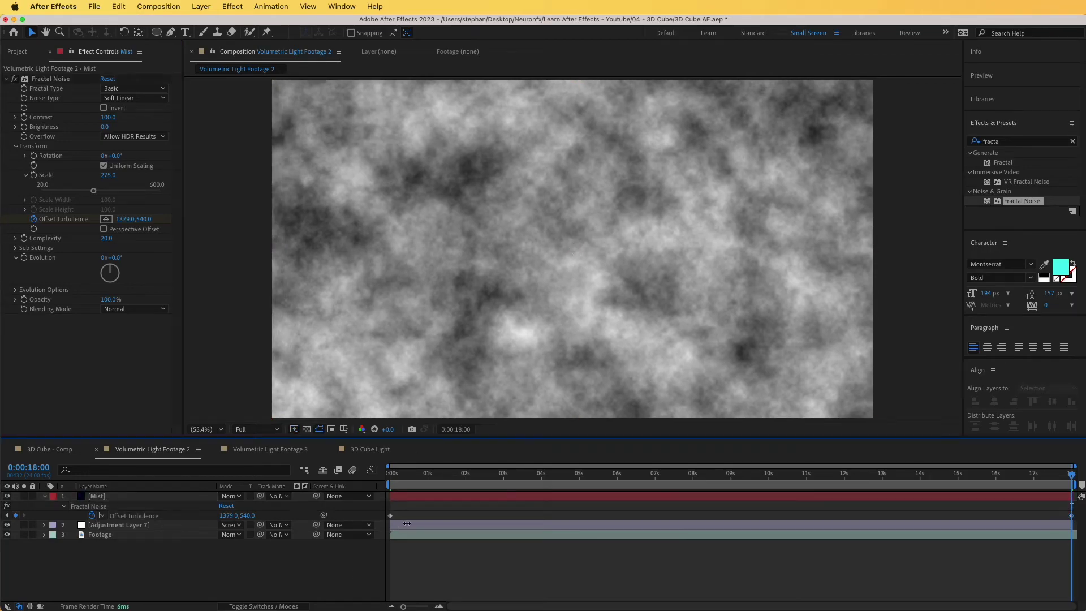
key("space")
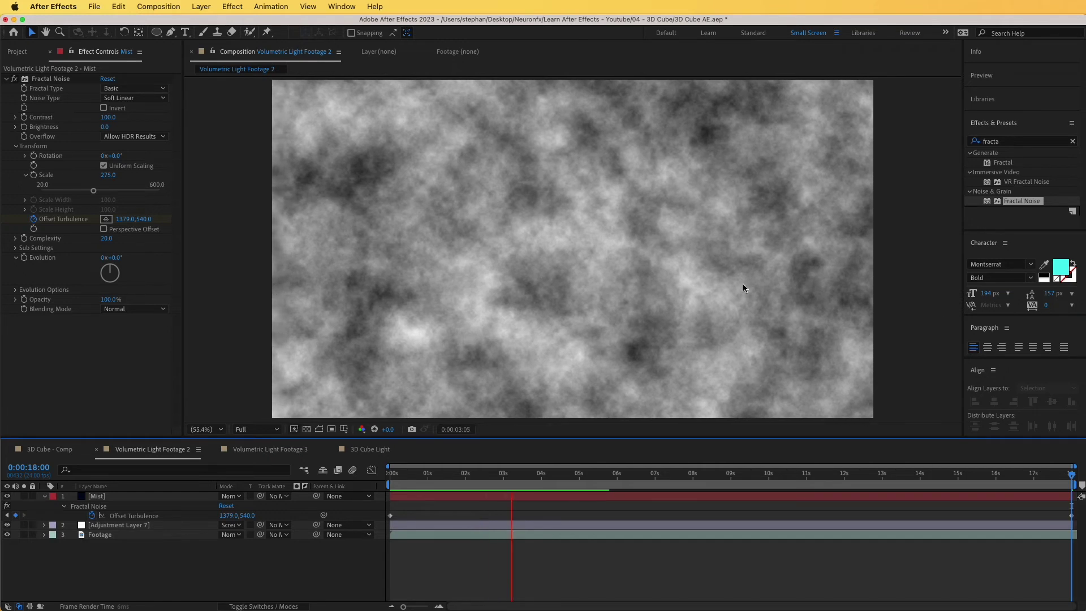
key("space")
key("space")
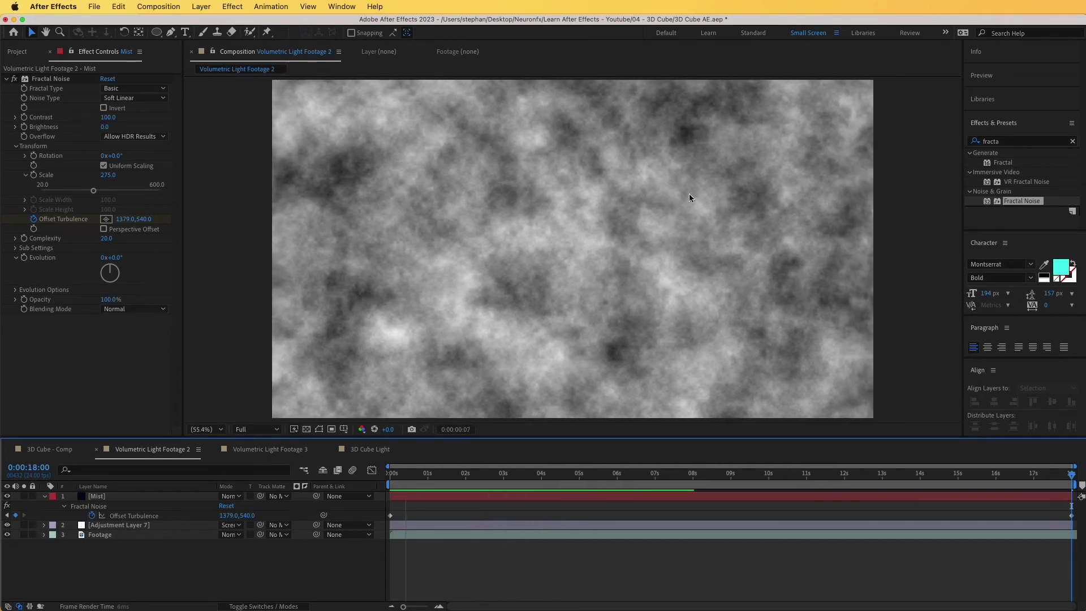
key("space")
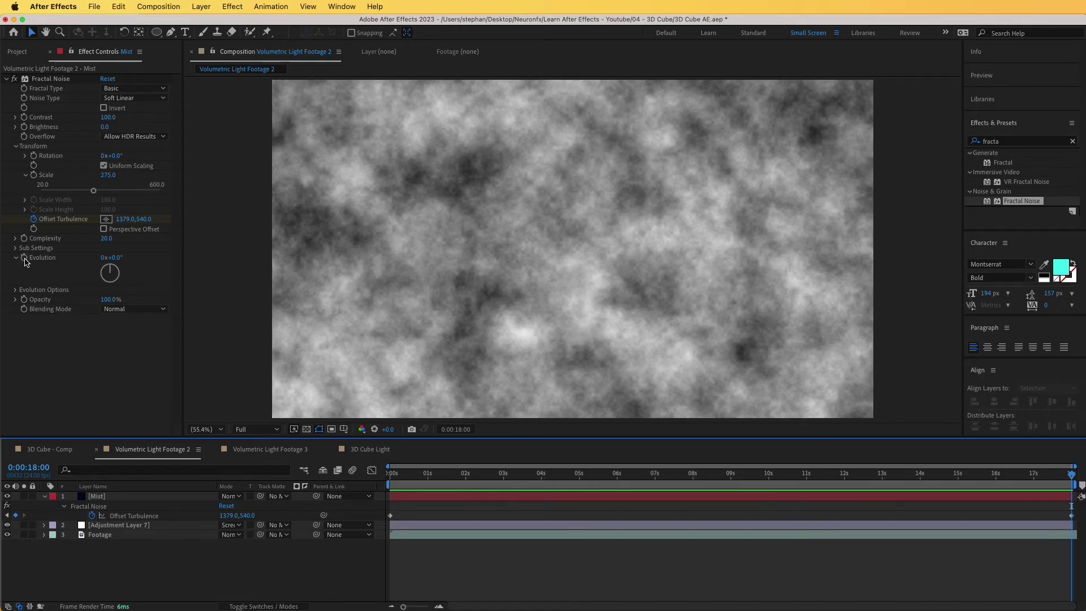
Step: Drive the Mist noise's Evolution with the expression time*10 and preview it
left_click(25, 258, "alt")
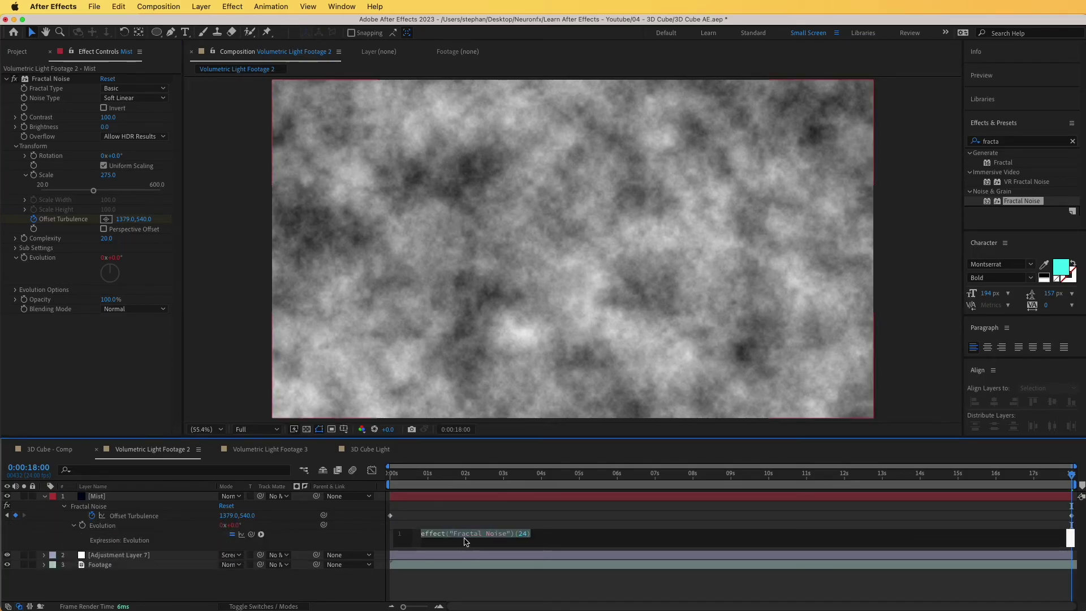
type("time")
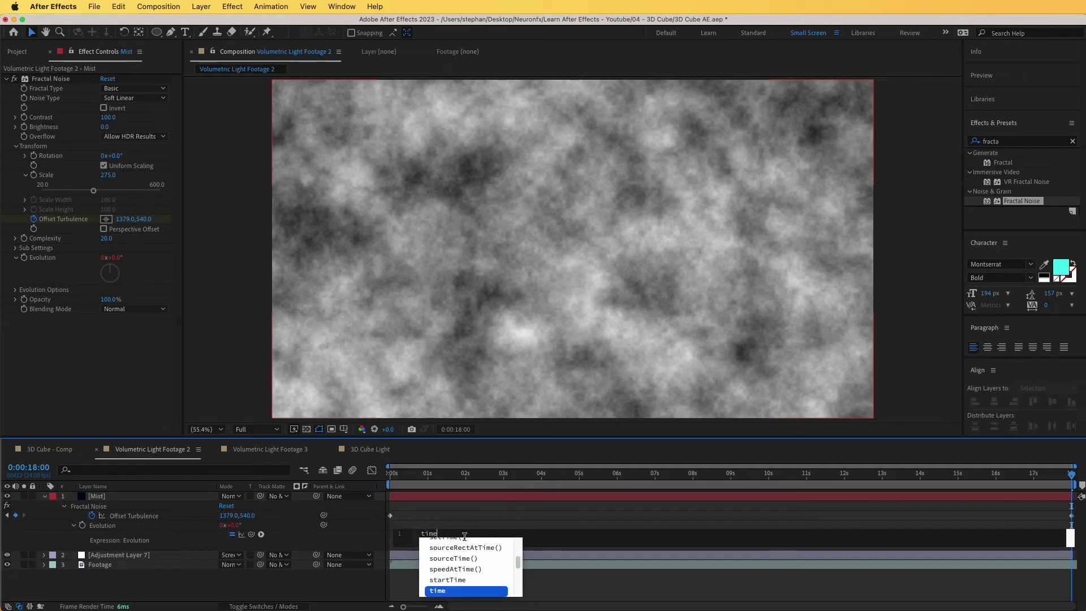
key("Escape")
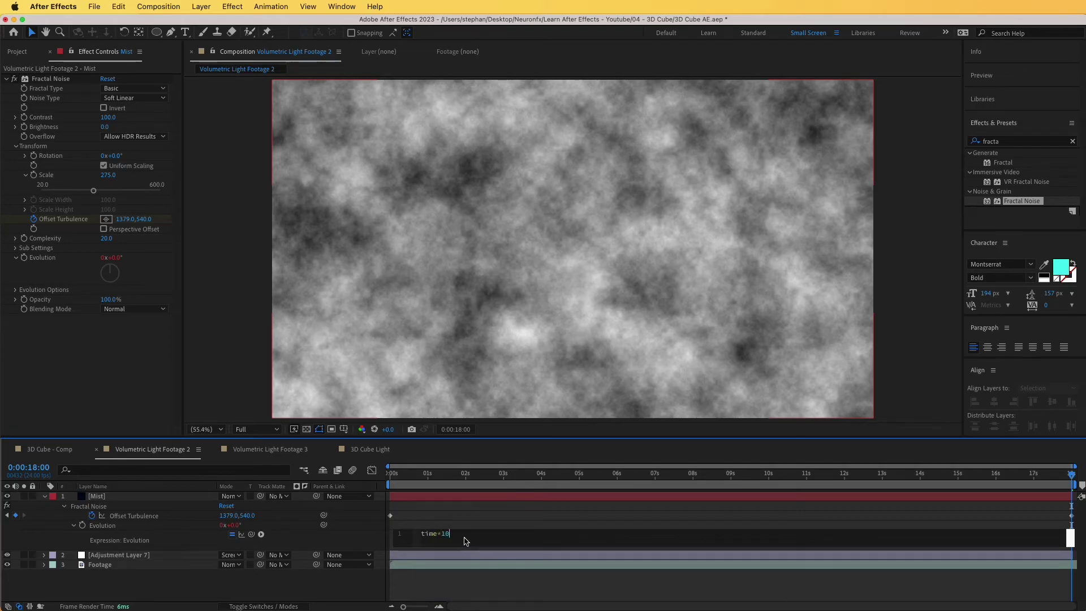
type("*10;")
left_click(350, 544)
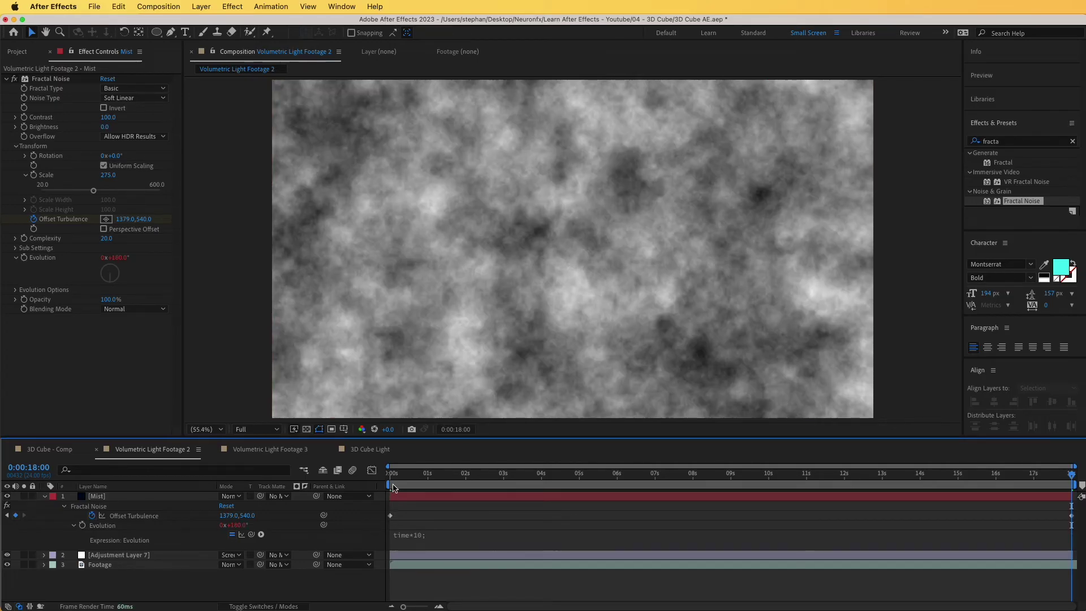
left_click(444, 498)
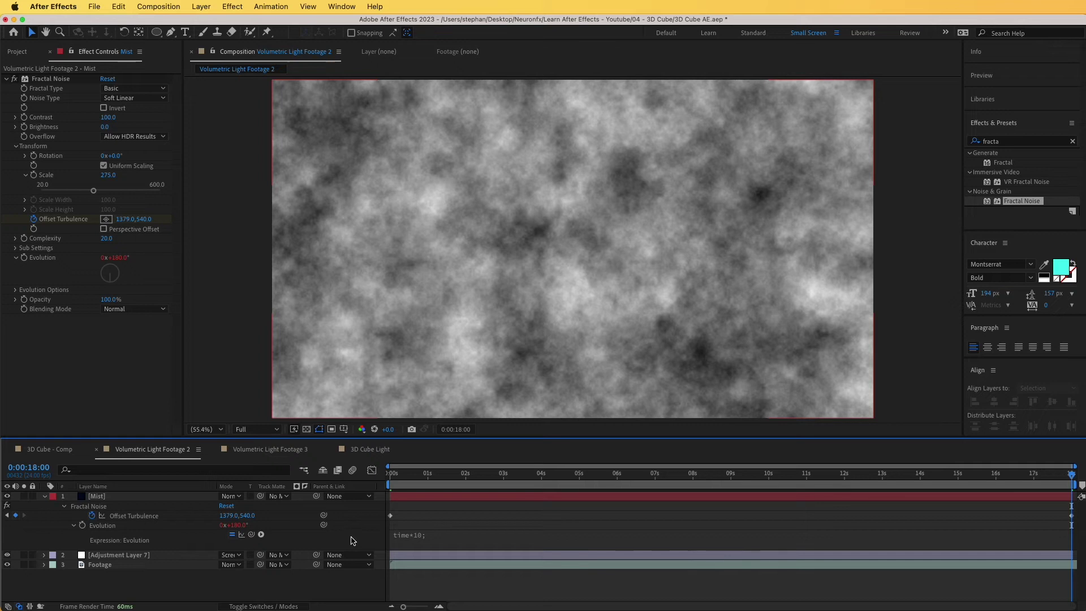
key("space")
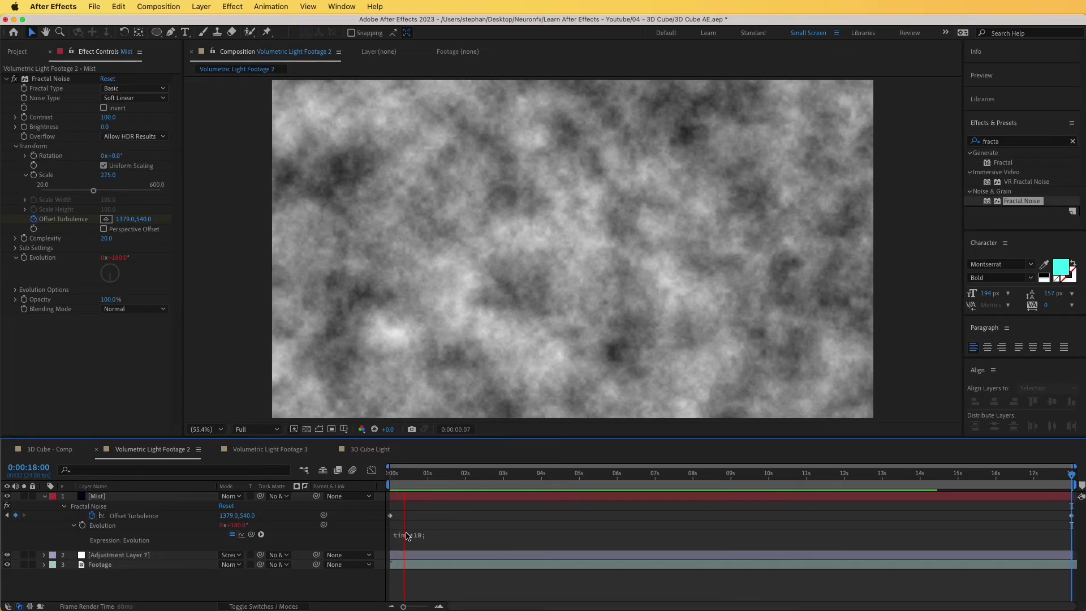
Step: Raise the Evolution expression to time*50 and preview the faster mist
left_click(439, 535)
left_click(447, 533)
key("BackSpace")
type("50")
left_click(373, 531)
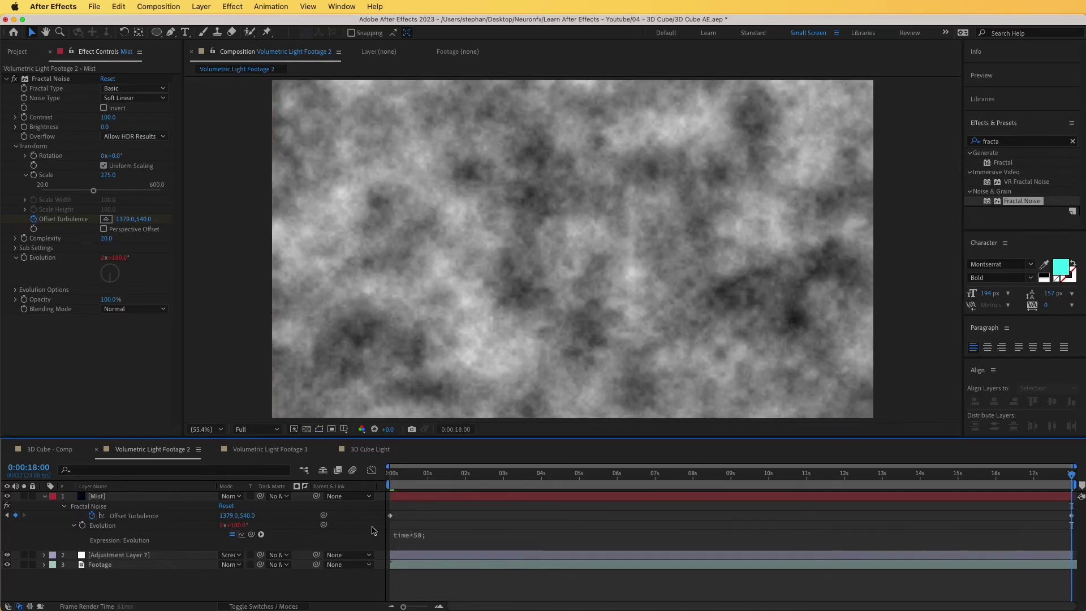
key("space")
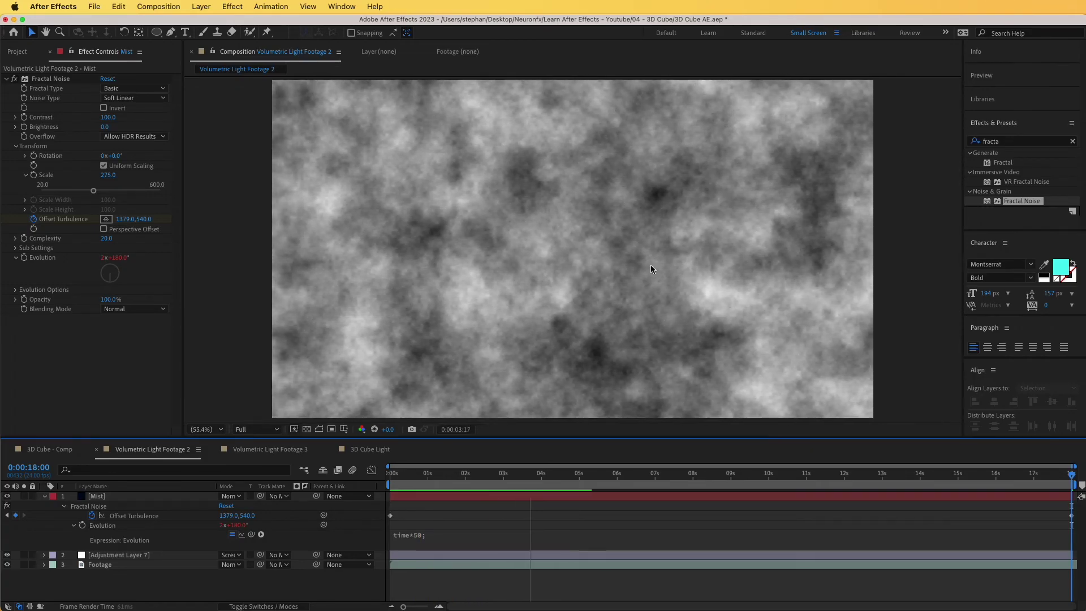
Step: Lower the Evolution expression to time*20
left_click(447, 535)
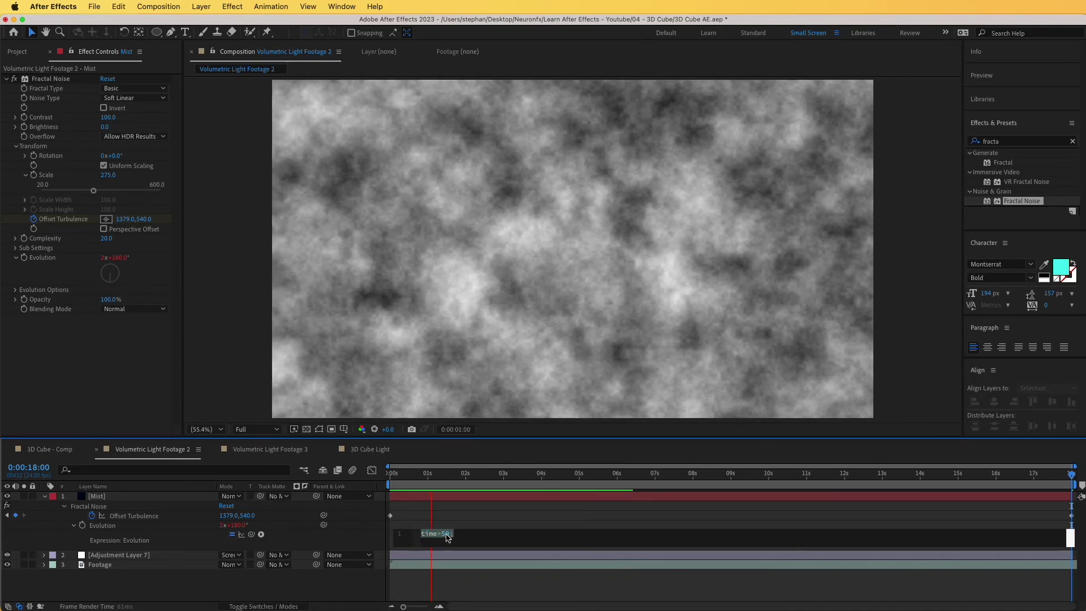
left_click(445, 535)
key("BackSpace")
type("2")
left_click(113, 497)
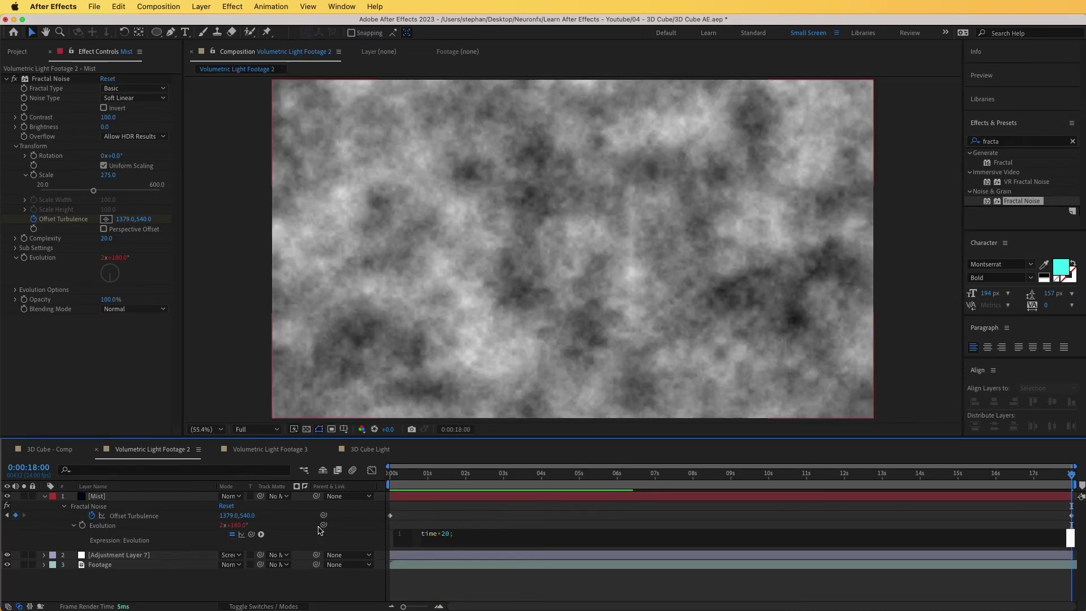
Step: Lower the Mist noise's Contrast to 28 for a flatter grey haze
key("u")
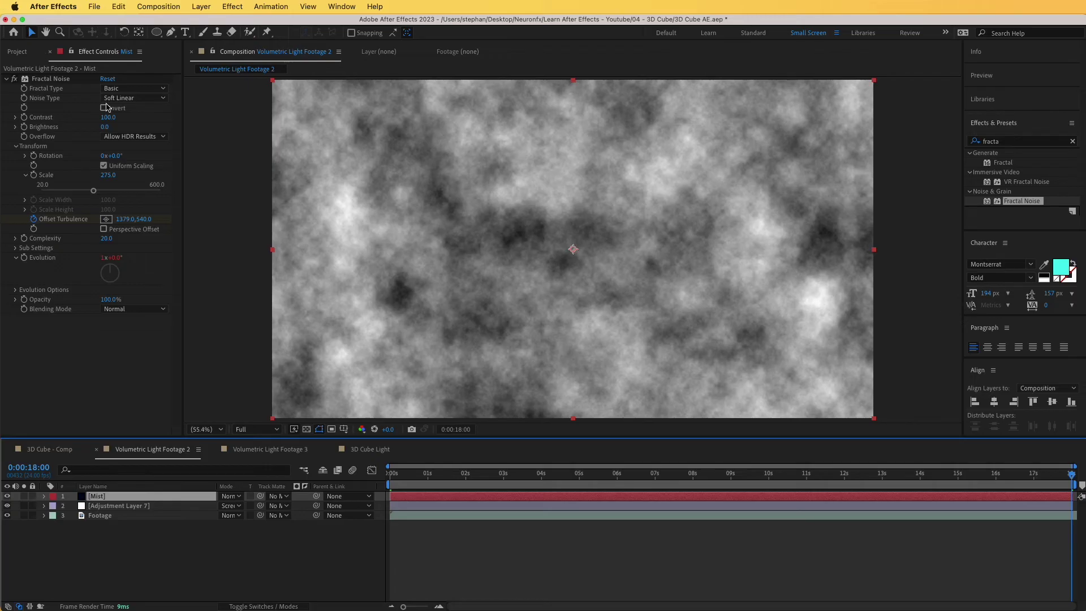
left_click_drag(107, 118, 67, 120)
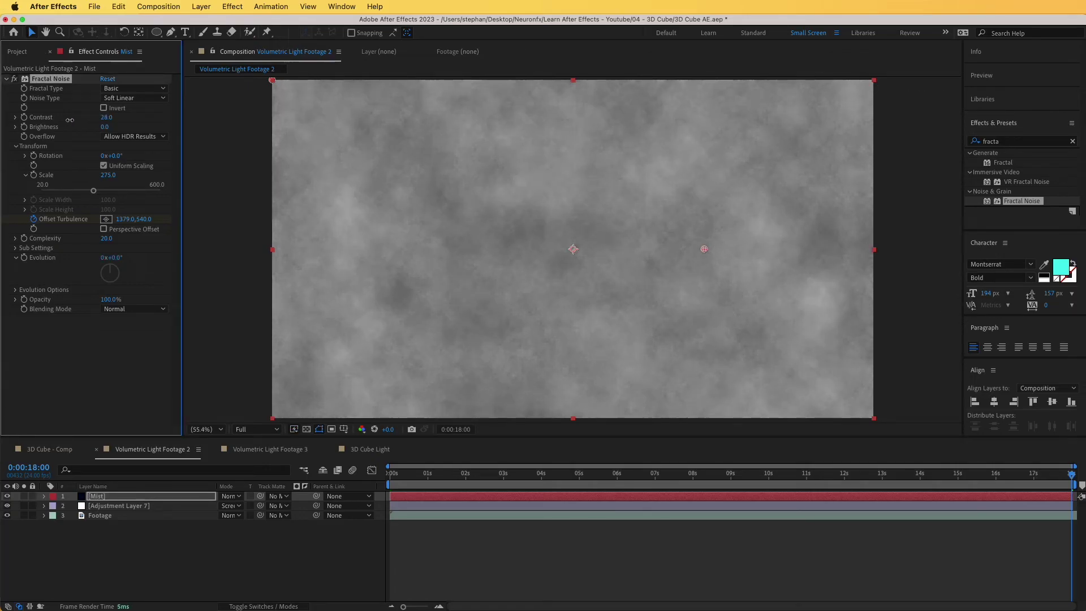
left_click(117, 507)
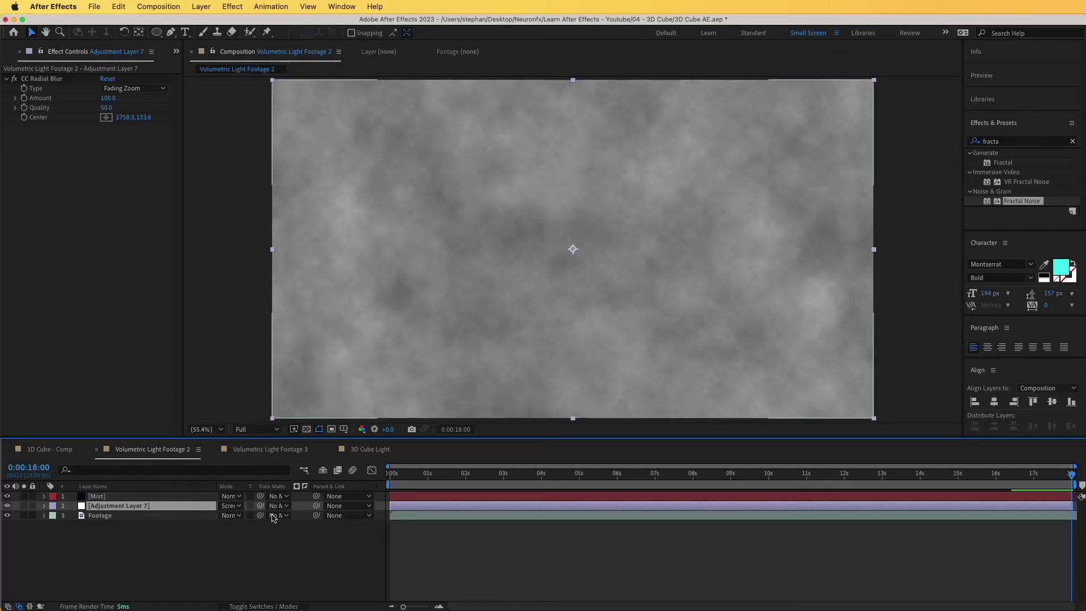
Step: Use the Mist layer as Adjustment Layer 7's track matte, comparing alpha and settling on luma
left_click(281, 509)
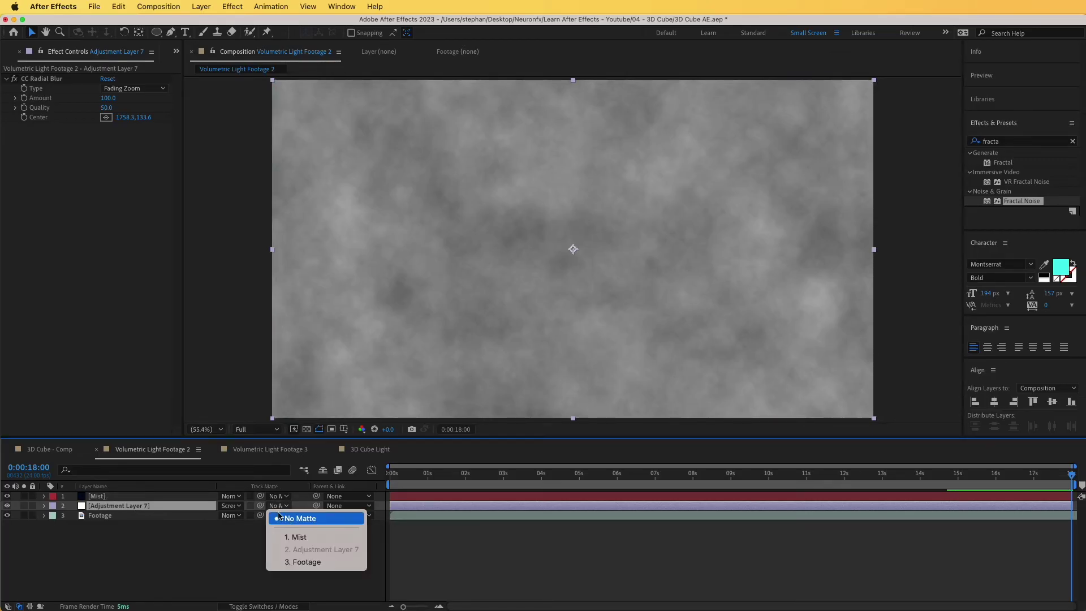
left_click(275, 507)
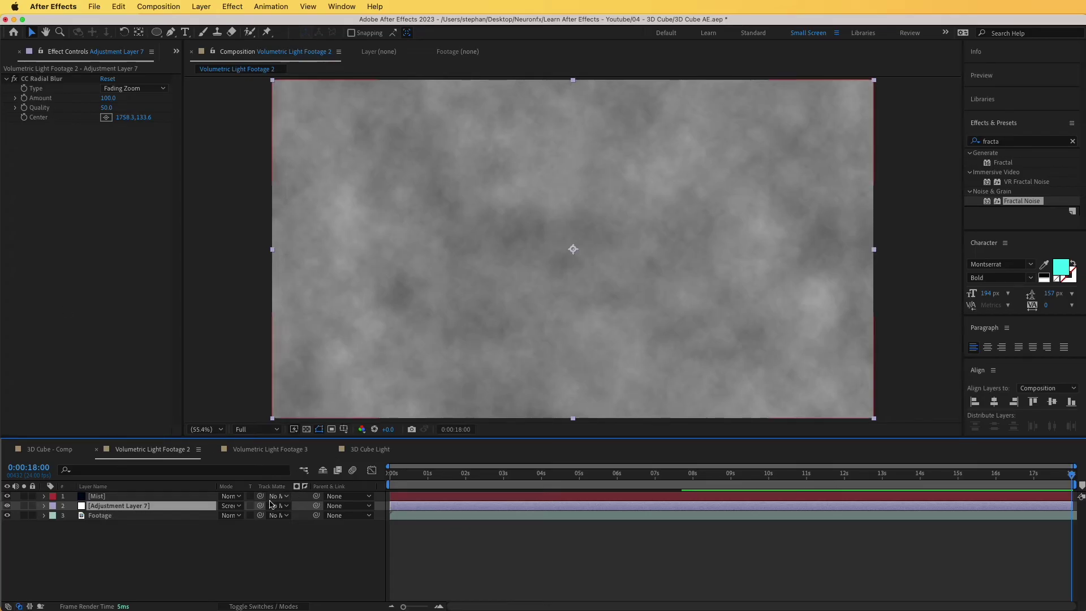
left_click(276, 508)
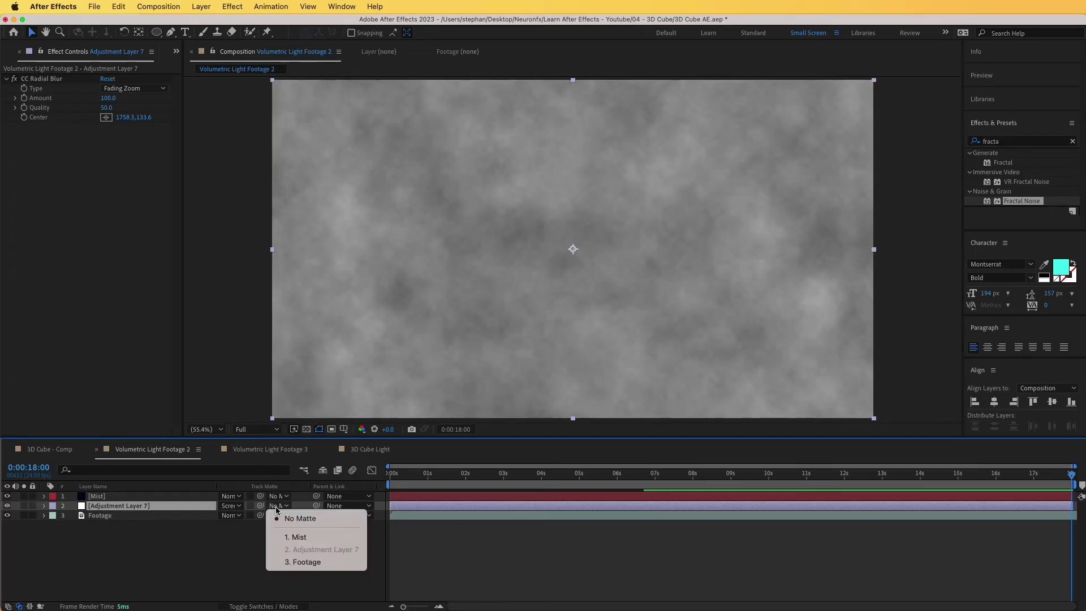
left_click(299, 538)
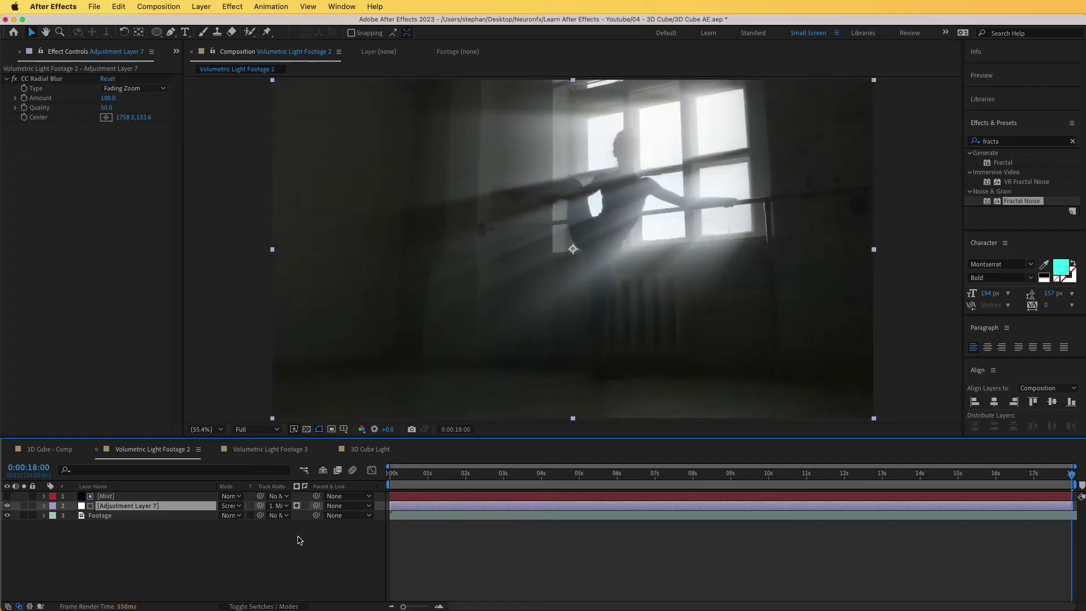
left_click(297, 506)
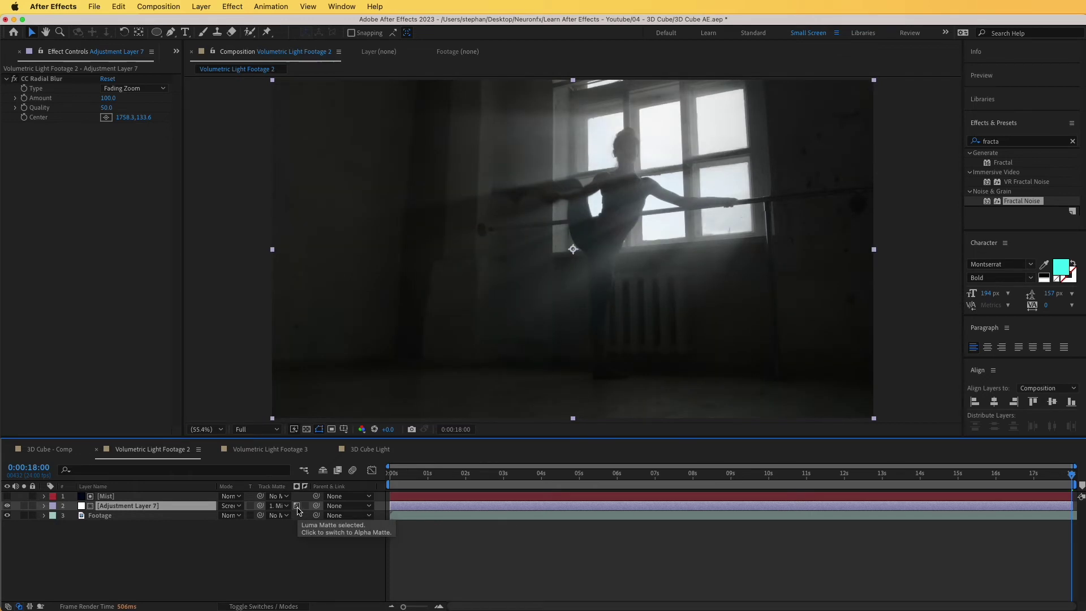
left_click(298, 507)
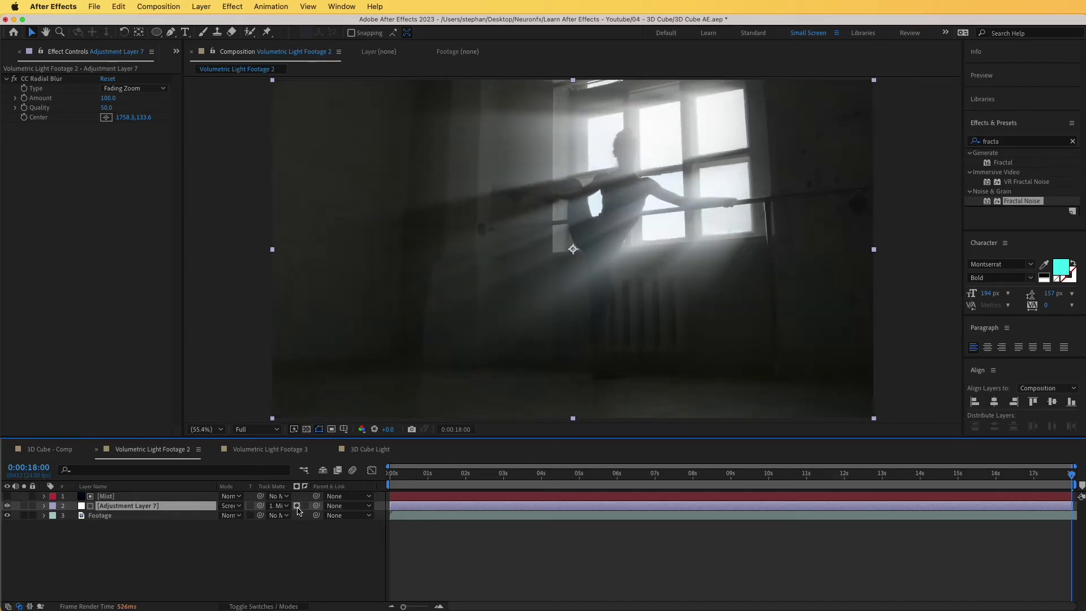
left_click(298, 509)
left_click(298, 508)
left_click(298, 508)
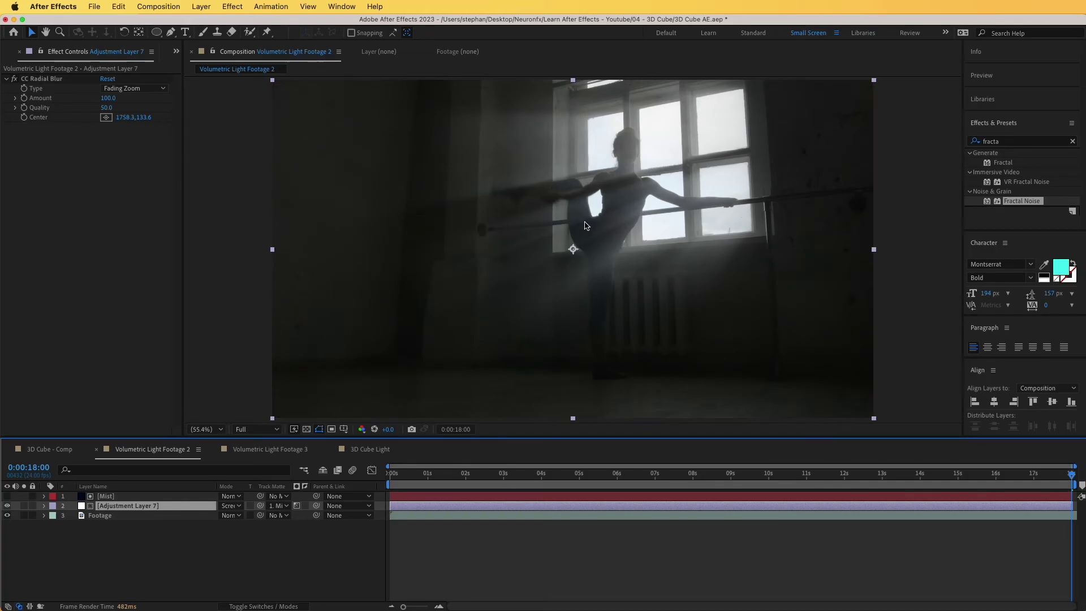
Step: Preview the rays, raise the Mist noise's Brightness to 16.0, and jump to 0:00:02:10
key("space")
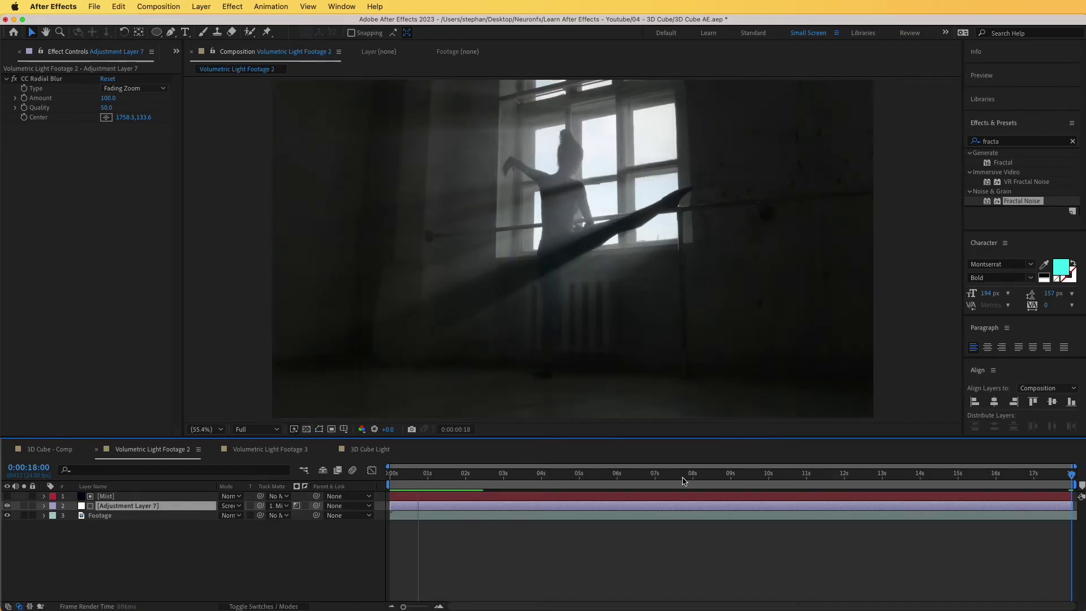
key("space")
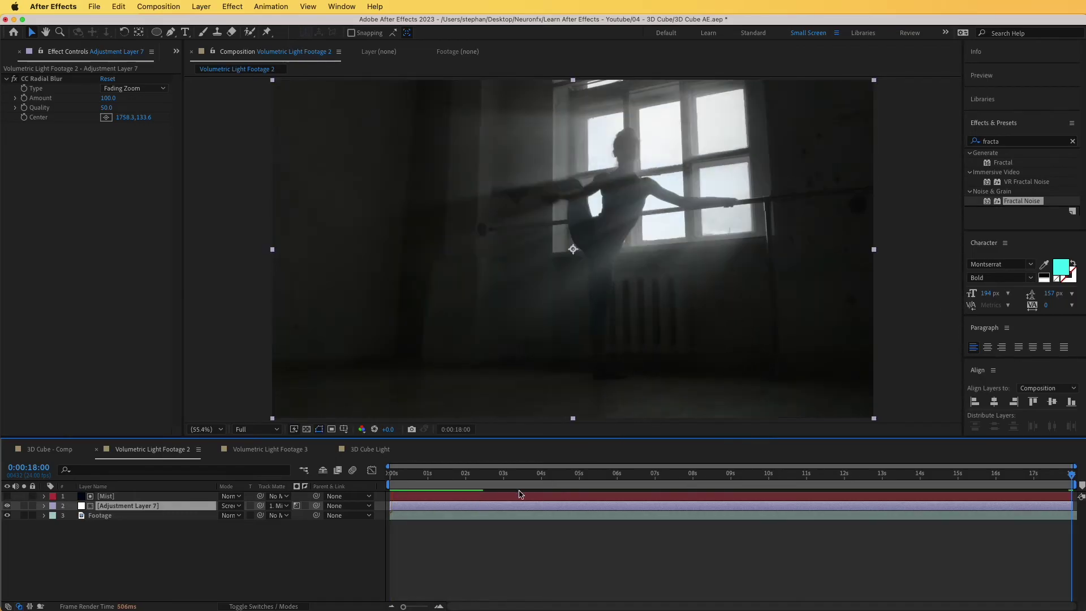
left_click(134, 495)
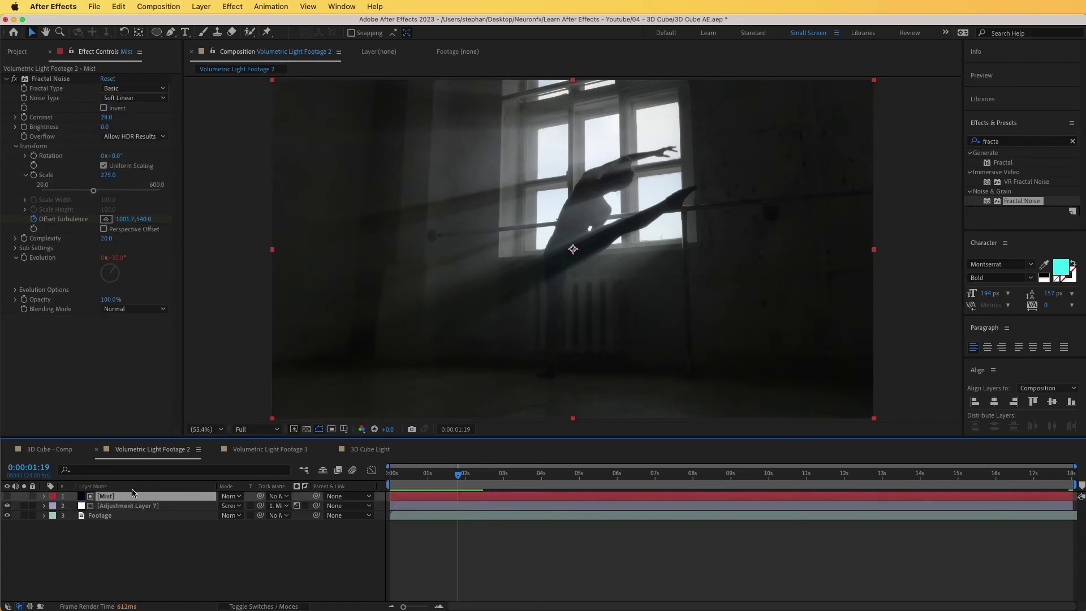
left_click(109, 126)
left_click_drag(110, 126, 137, 121)
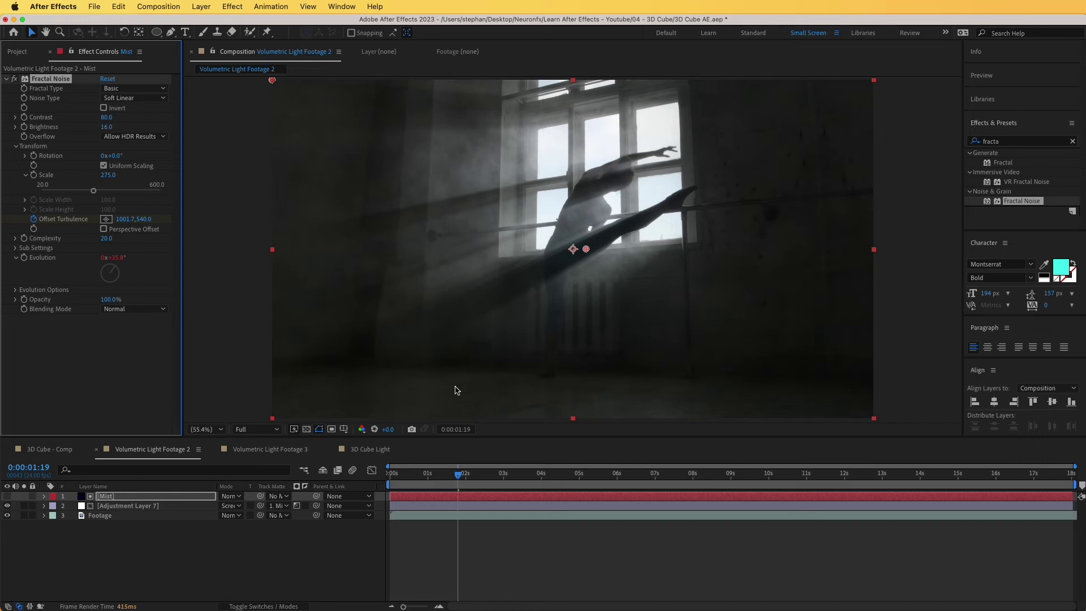
left_click(482, 473)
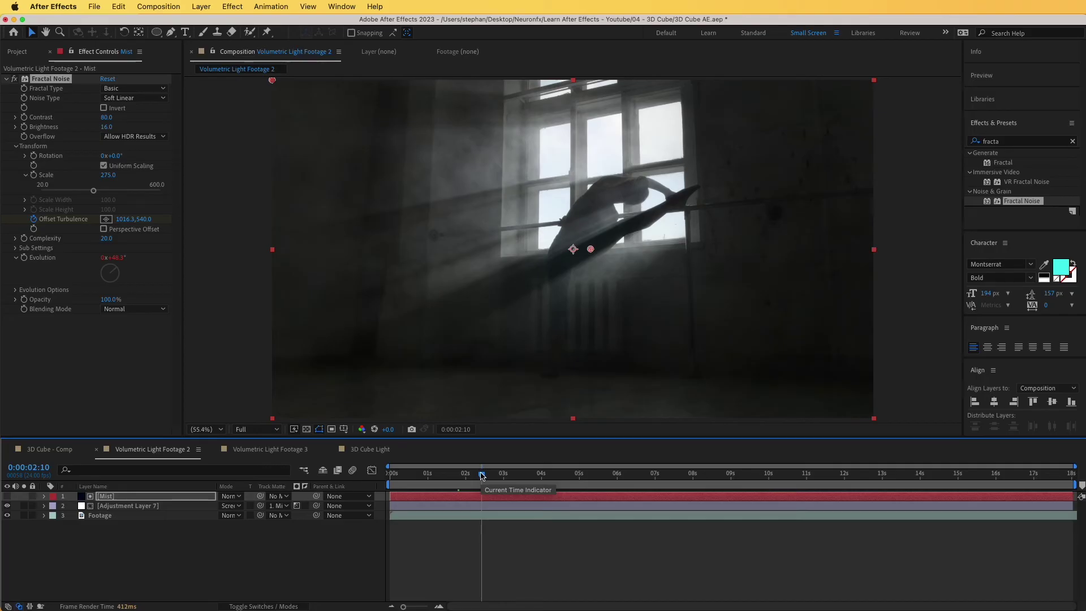
left_click(24, 52)
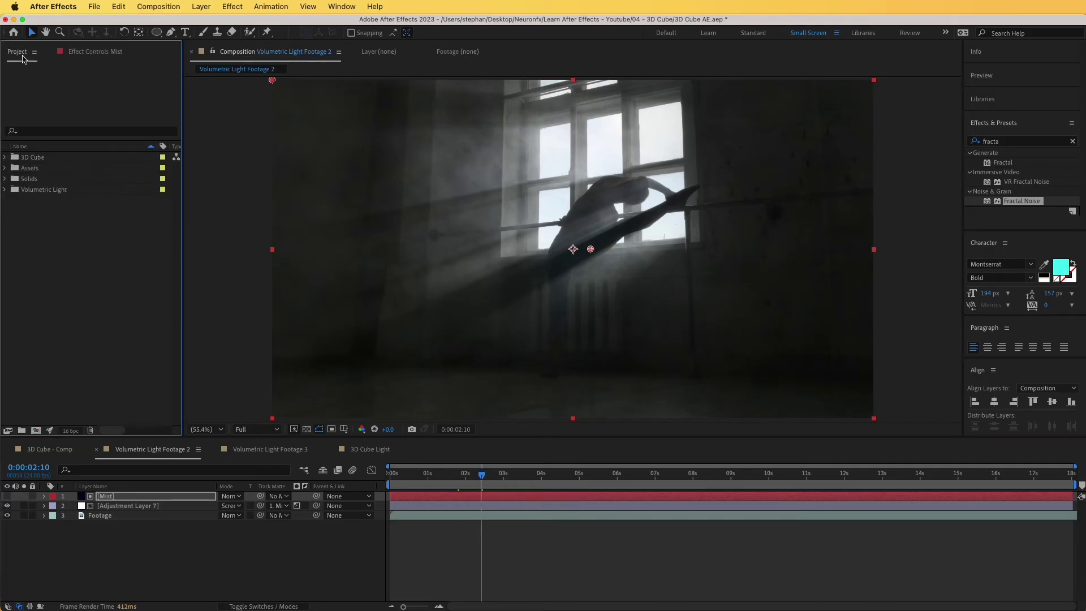
Step: Add the Atmospheric Particles comp from the Volumetric Light folder as the top layer at 50% opacity
left_click(34, 194)
left_click(6, 190)
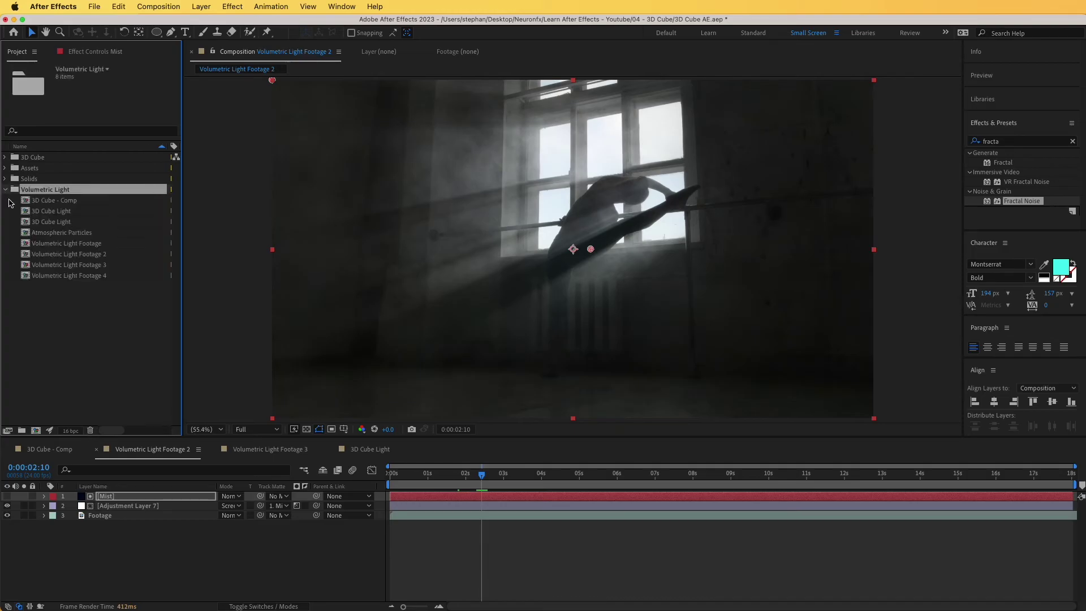
left_click_drag(55, 239, 144, 496)
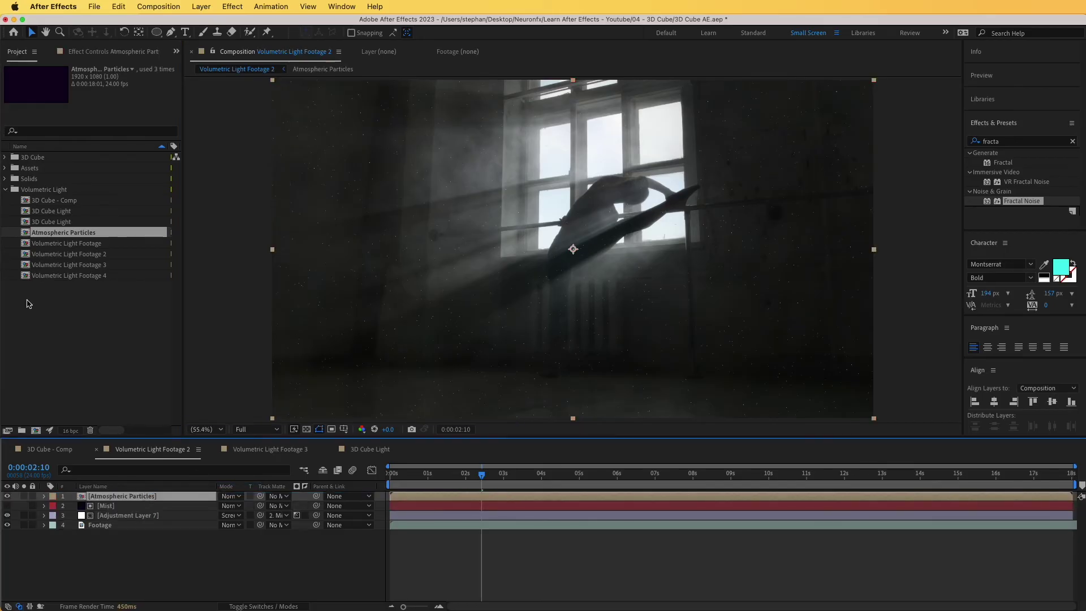
left_click(6, 189)
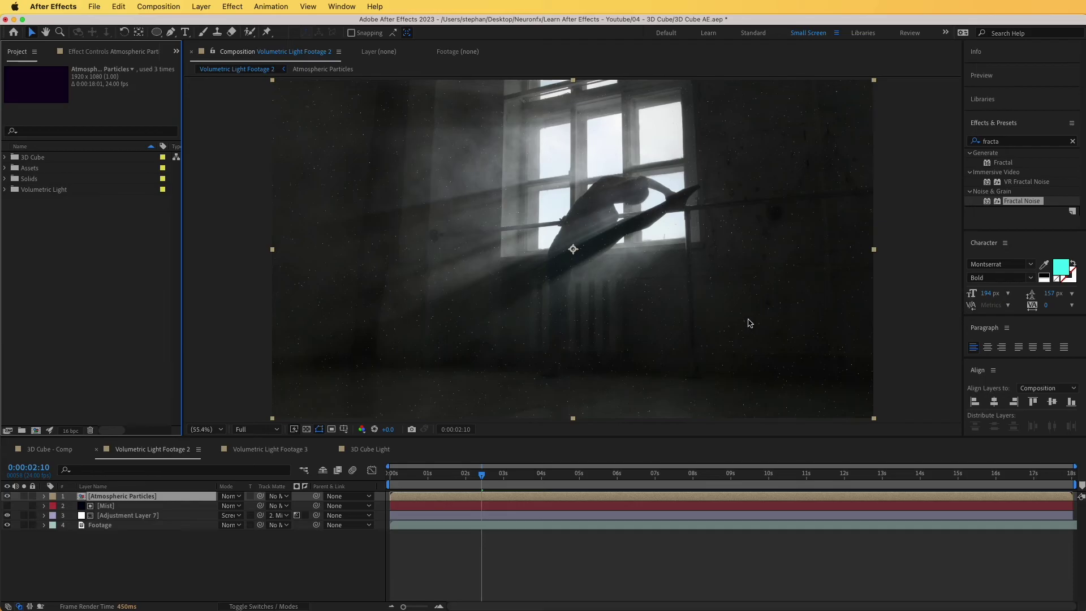
key("t")
key("slash")
left_click_drag(423, 251, 547, 276)
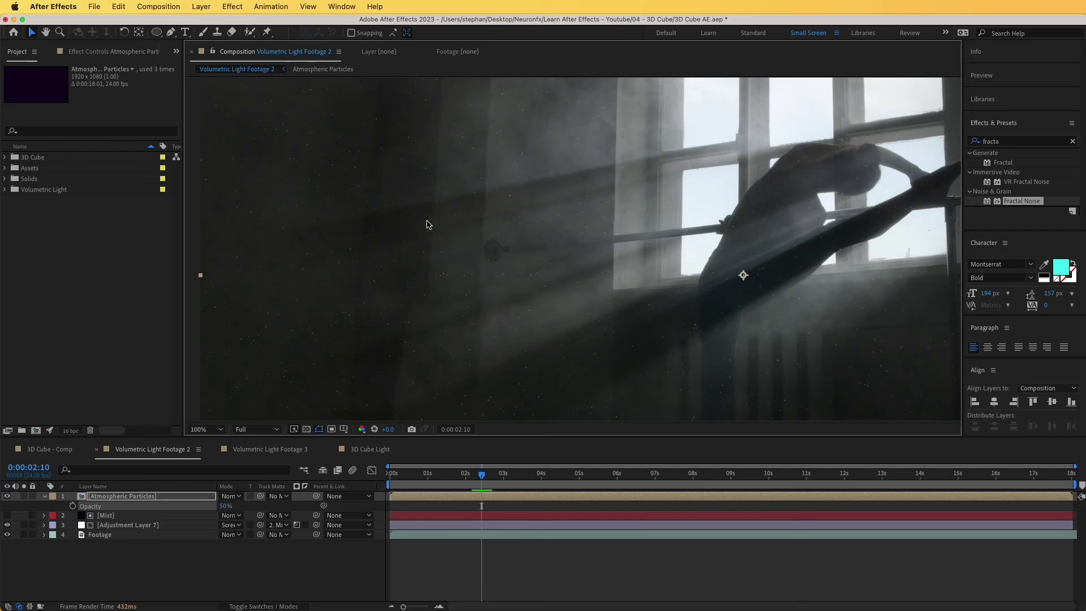
Step: Copy the Atmospheric Particles, Mist and Adjustment Layer 7 layers into the Volumetric Light Footage 3 composition
key("shift+slash")
key("t")
left_click(124, 507)
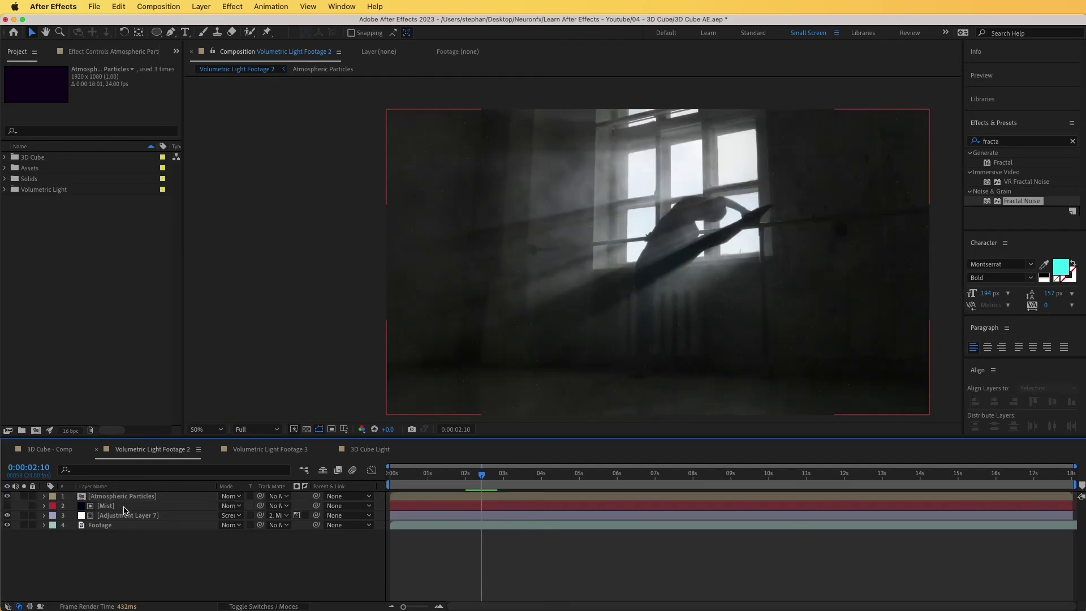
left_click(120, 498)
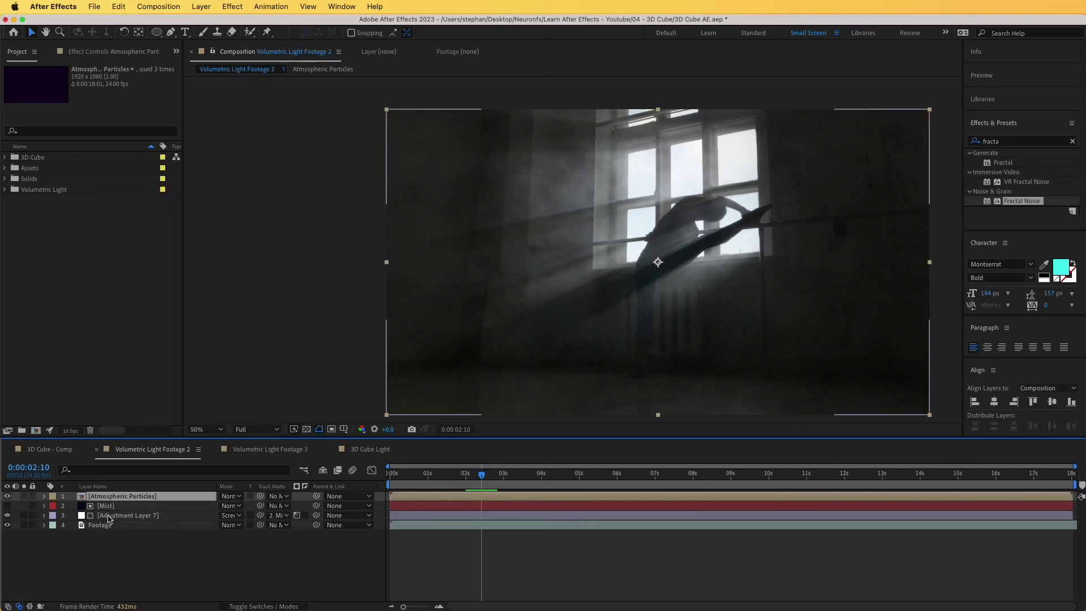
left_click(110, 515, "shift")
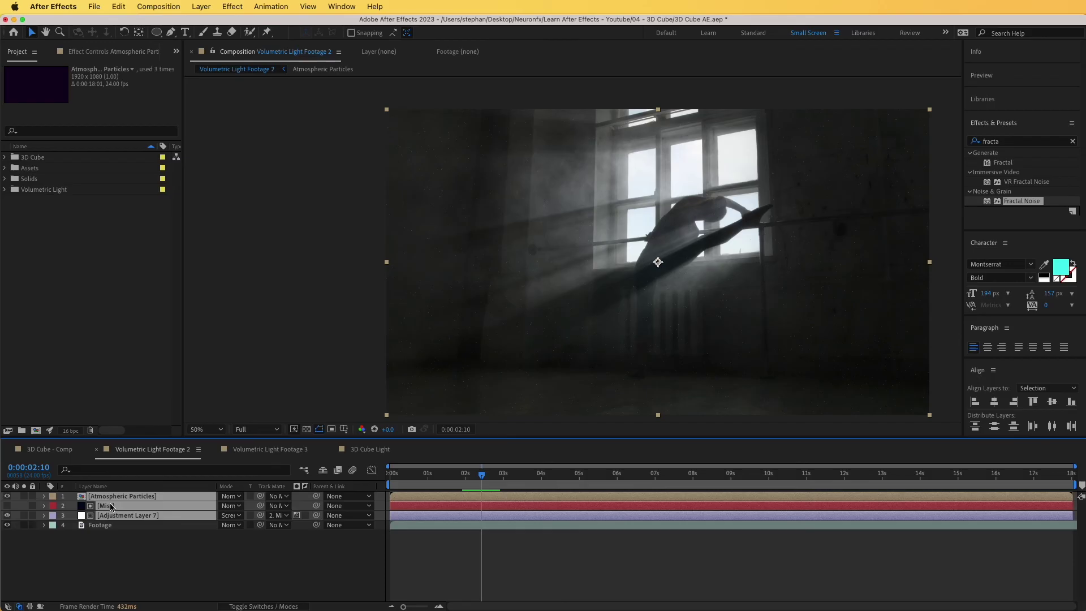
key("ctrl+c")
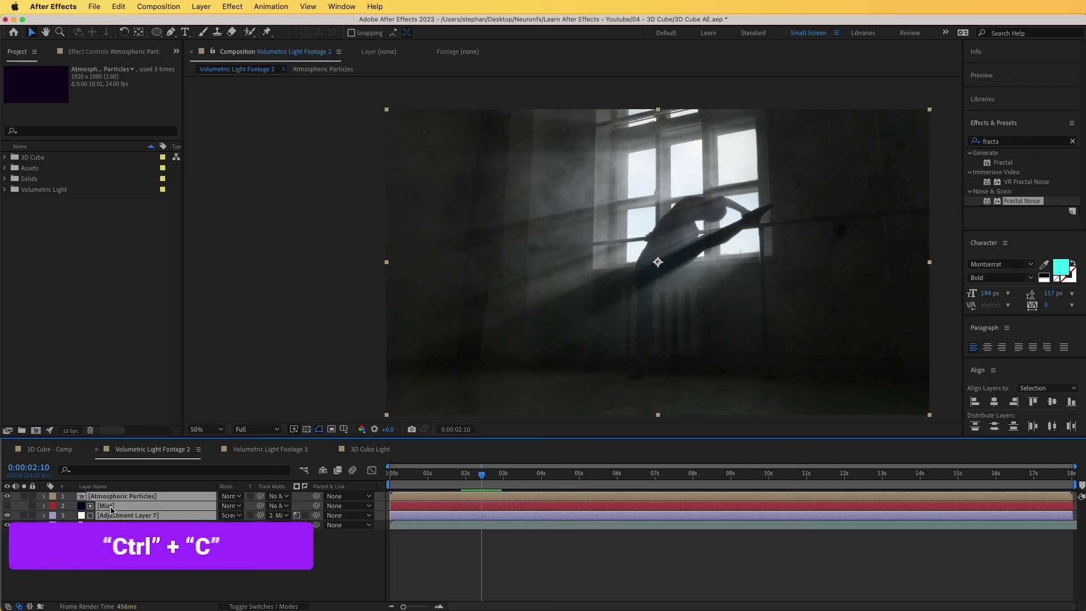
key("ctrl+v")
left_click(255, 449)
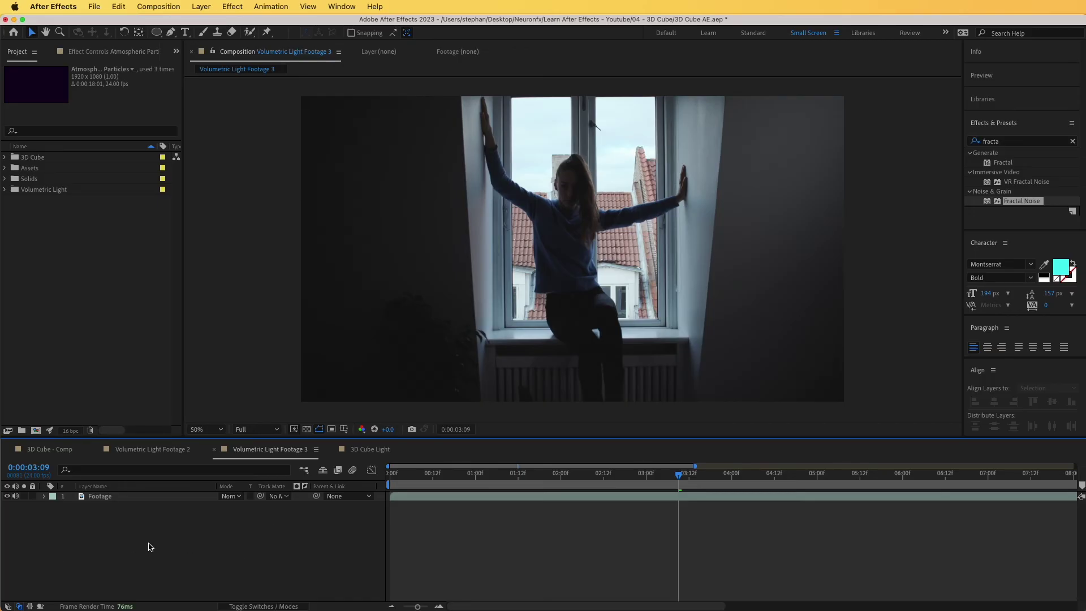
Step: Paste the three layers, centre the CC Radial Blur on the woman's head and raise Amount to 119
key("ctrl+v")
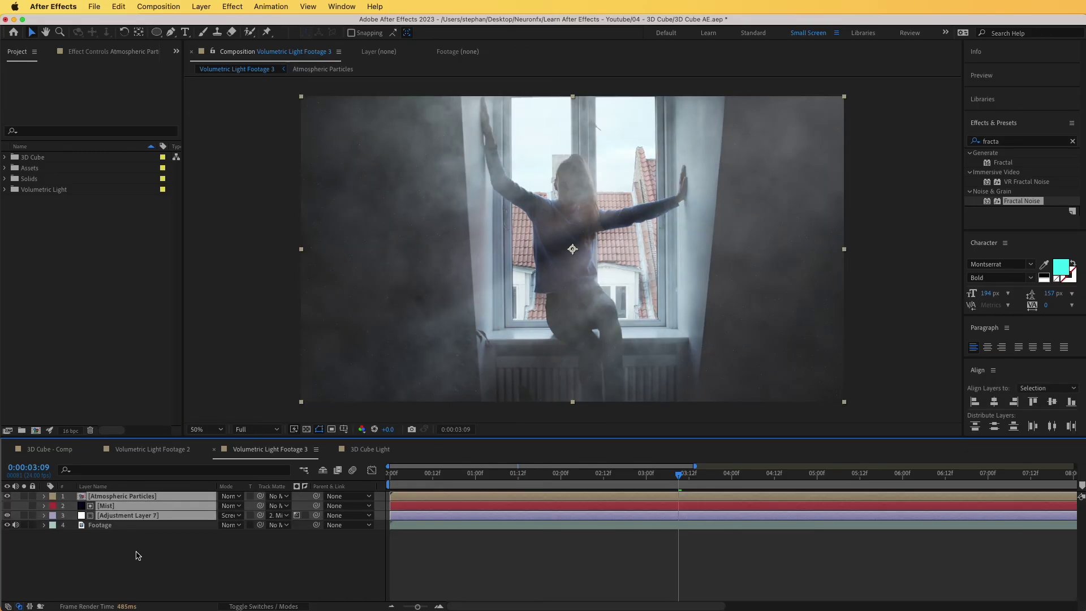
left_click(135, 555)
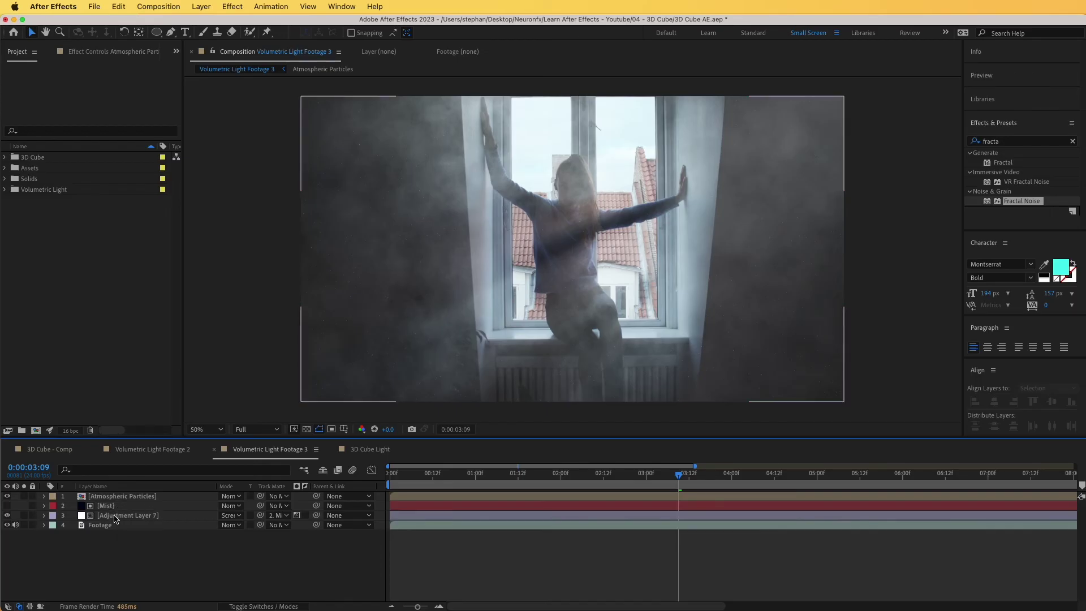
left_click(114, 516)
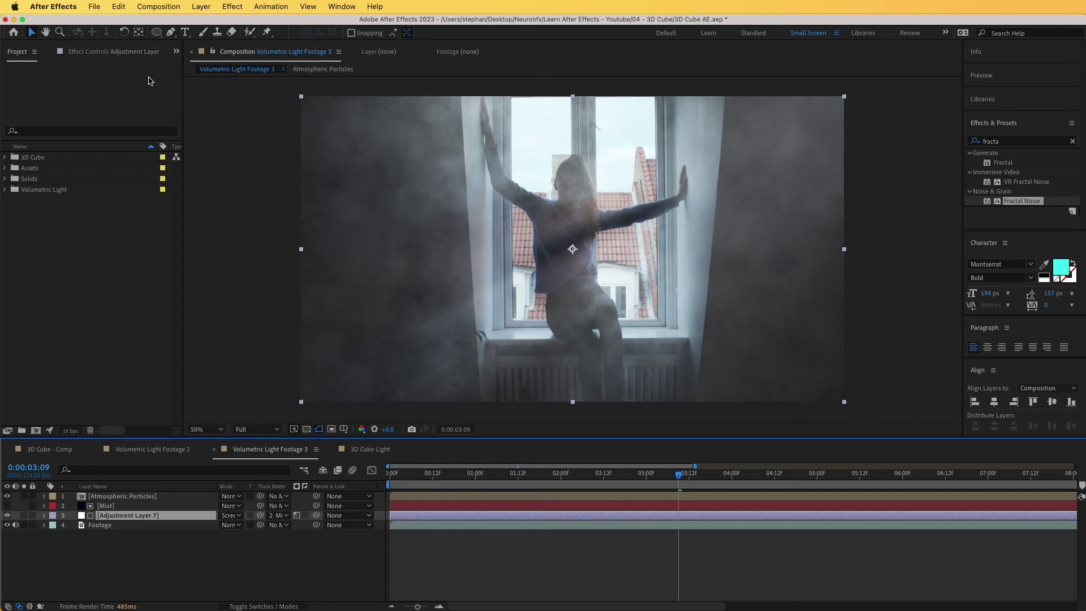
left_click(97, 53)
left_click(65, 81)
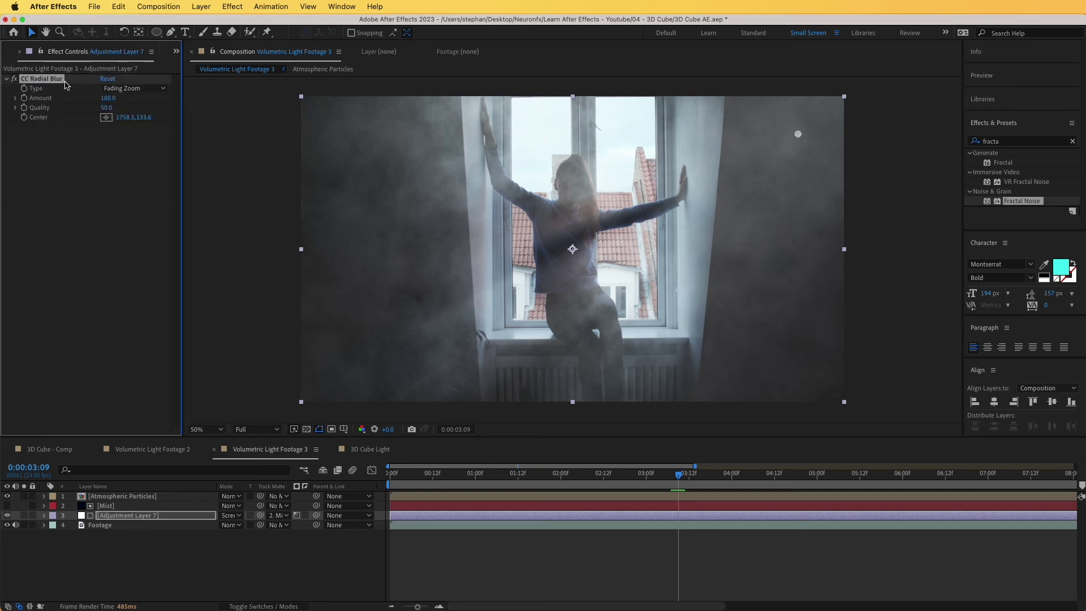
left_click_drag(790, 130, 570, 194)
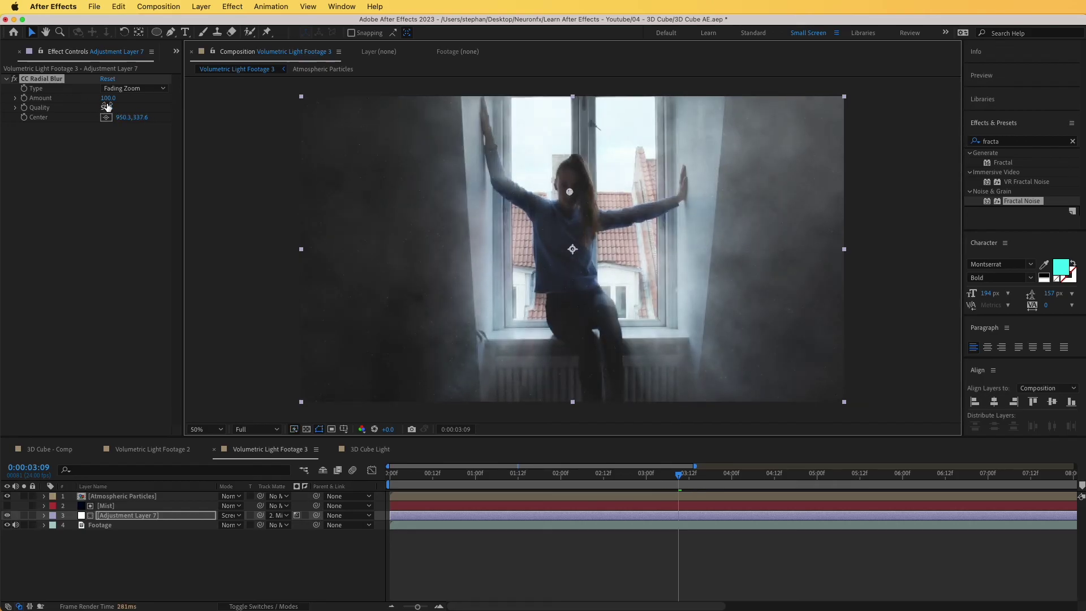
left_click_drag(108, 98, 172, 110)
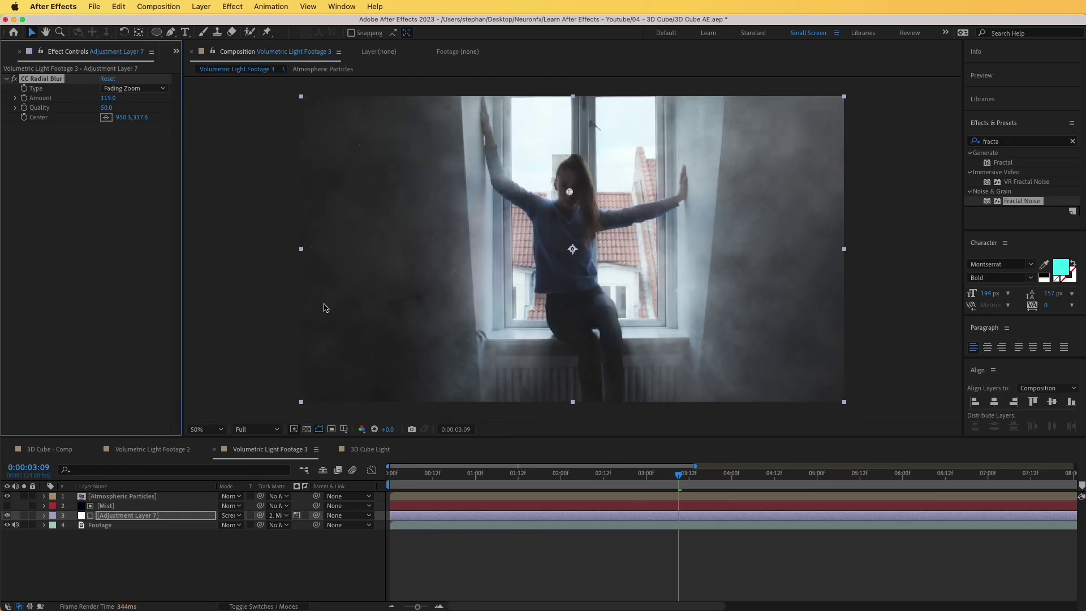
Step: Lower the Mist layer's Fractal Noise contrast to 41
left_click(112, 497)
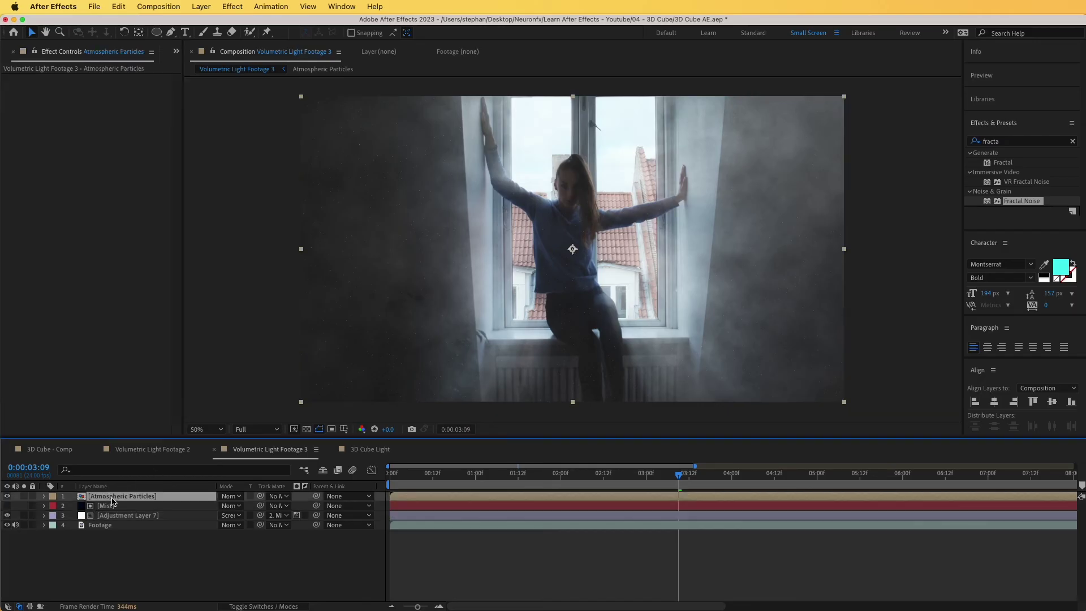
left_click(101, 505)
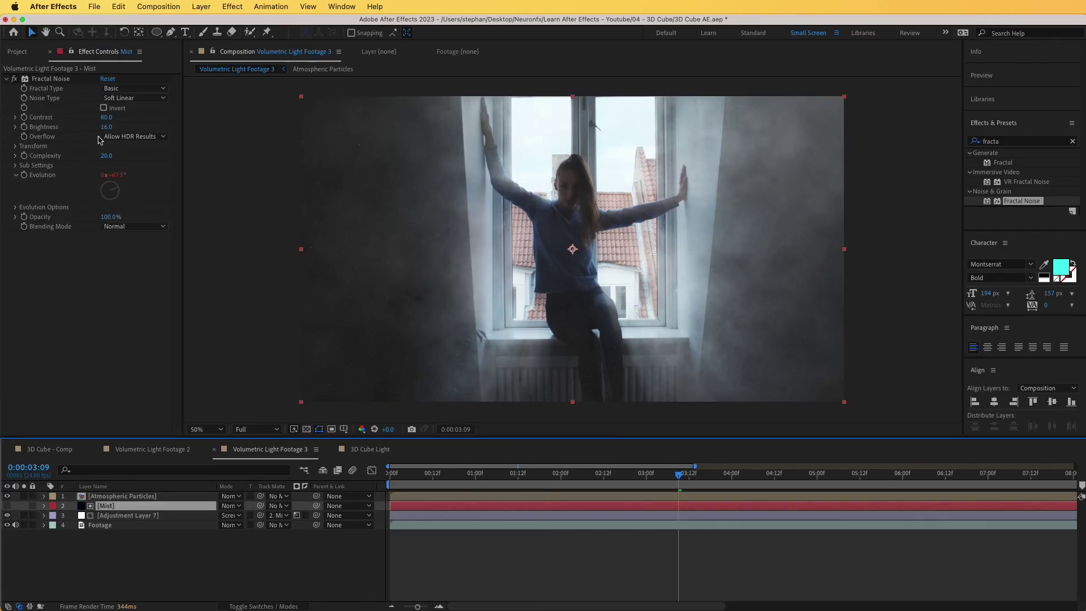
left_click_drag(106, 117, 84, 120)
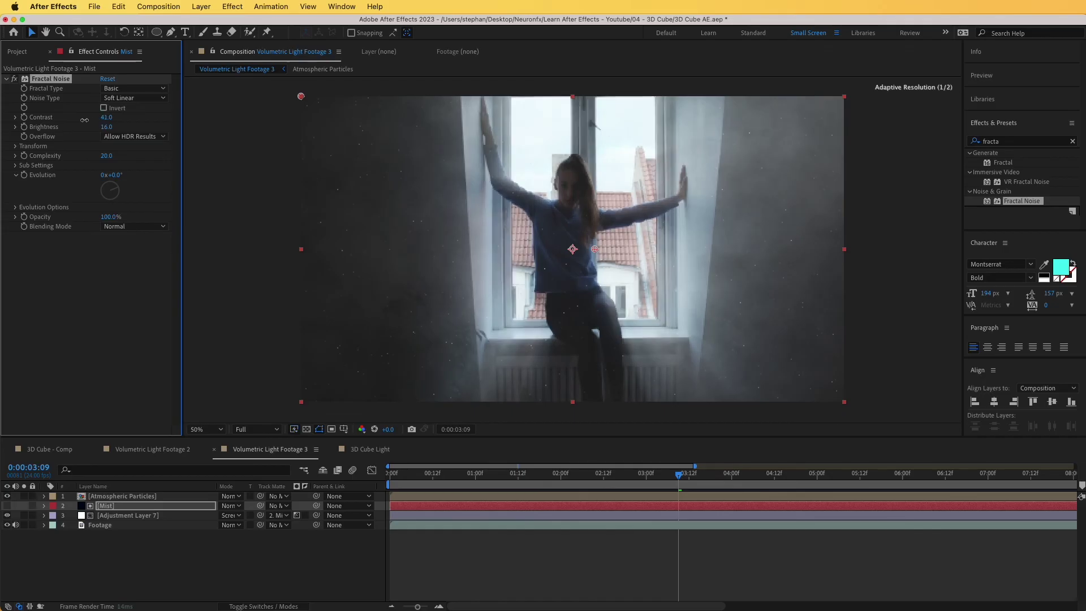
left_click(6, 505)
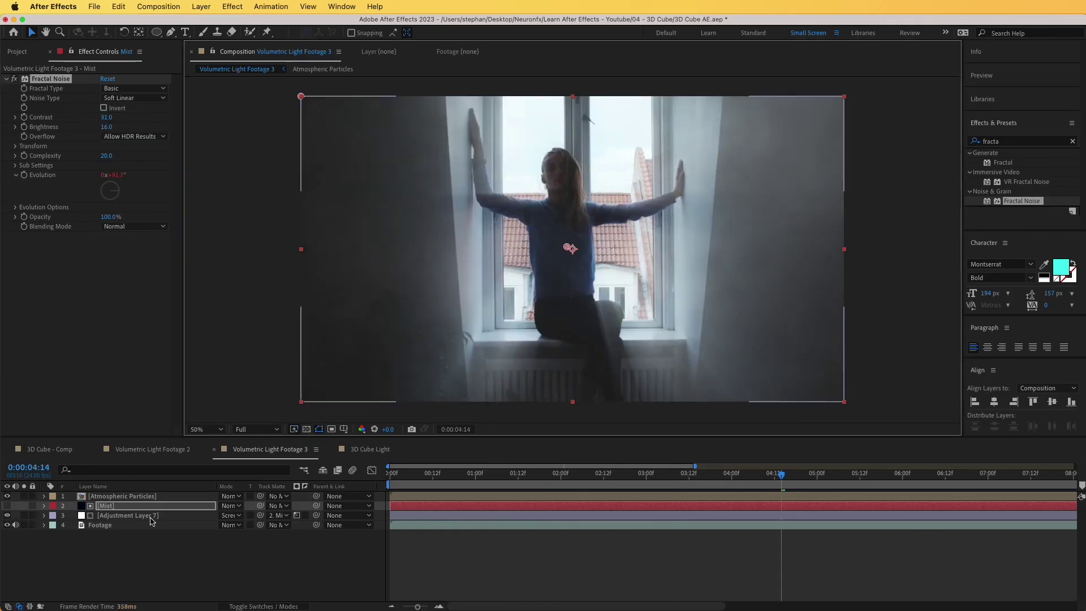
left_click(191, 513)
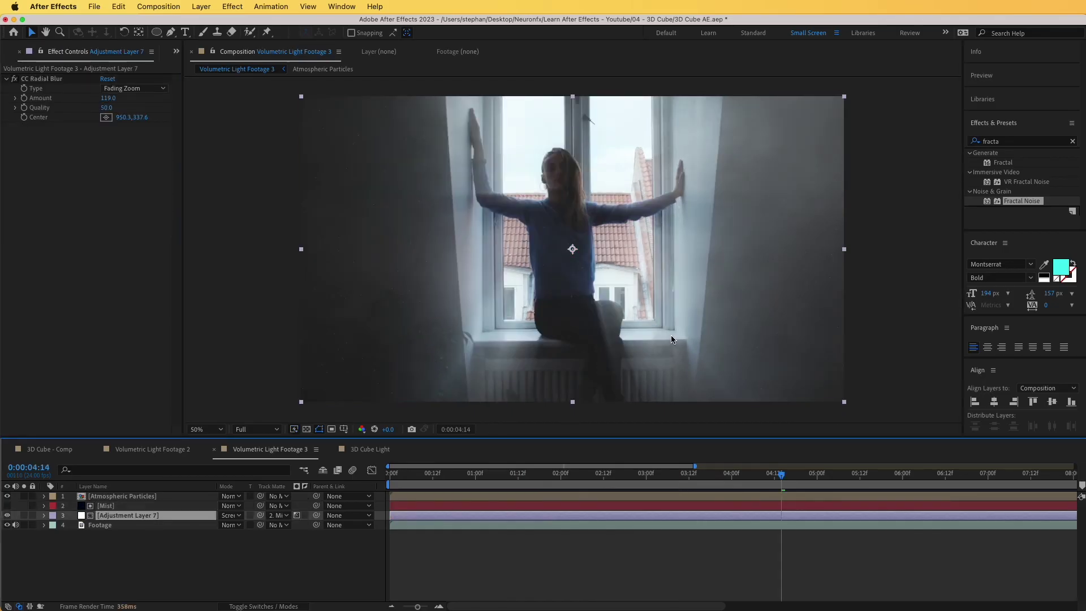
Step: Apply Curves to Adjustment Layer 7 and raise the Blue channel curve for a cool tint
left_click(1001, 144)
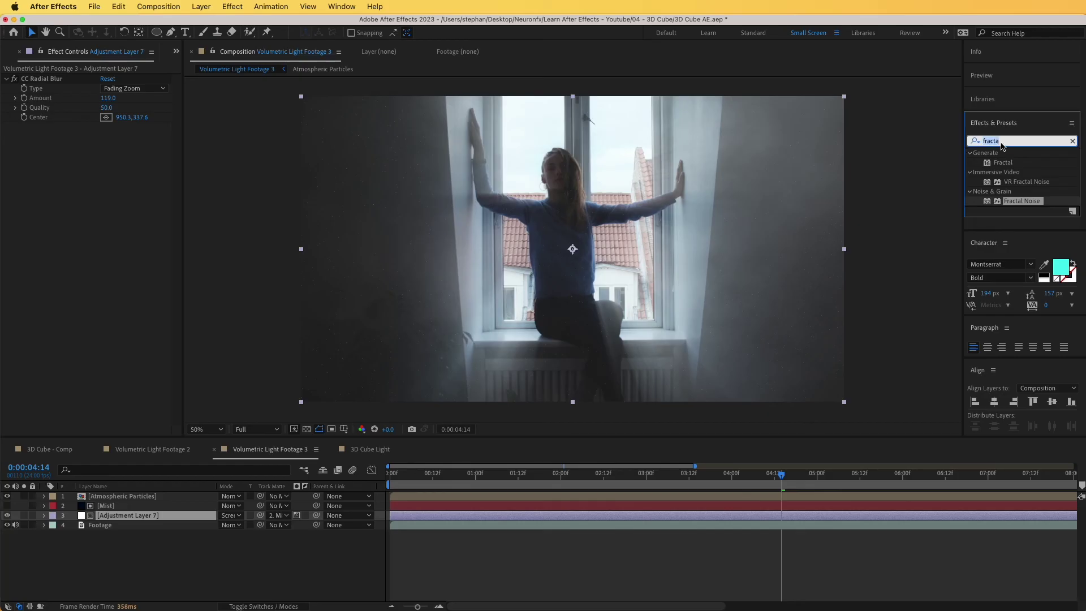
type("cure")
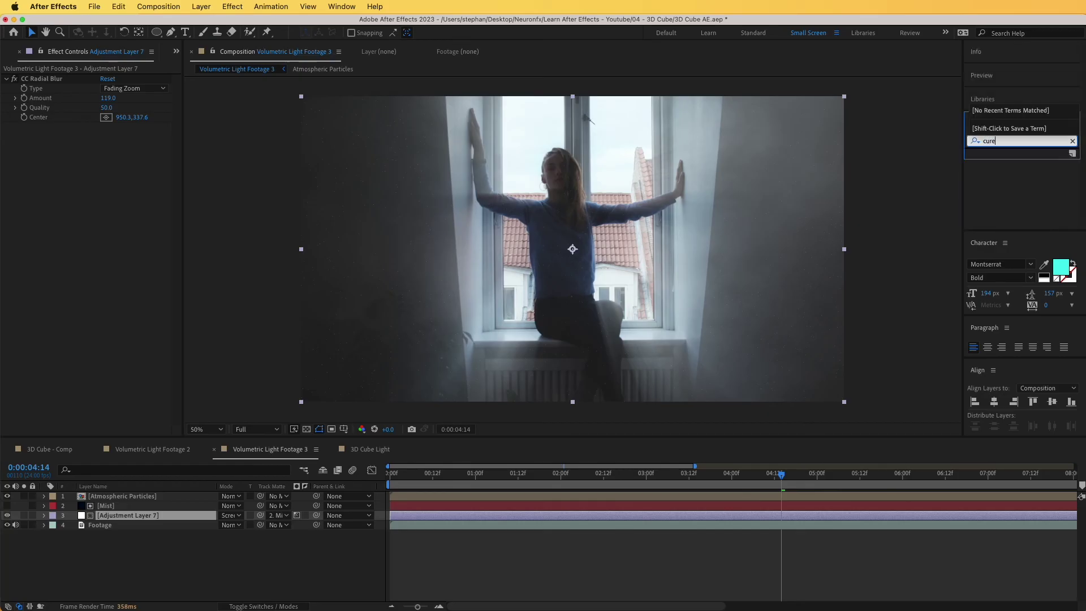
key("BackSpace")
type("v")
left_click_drag(1004, 202, 59, 221)
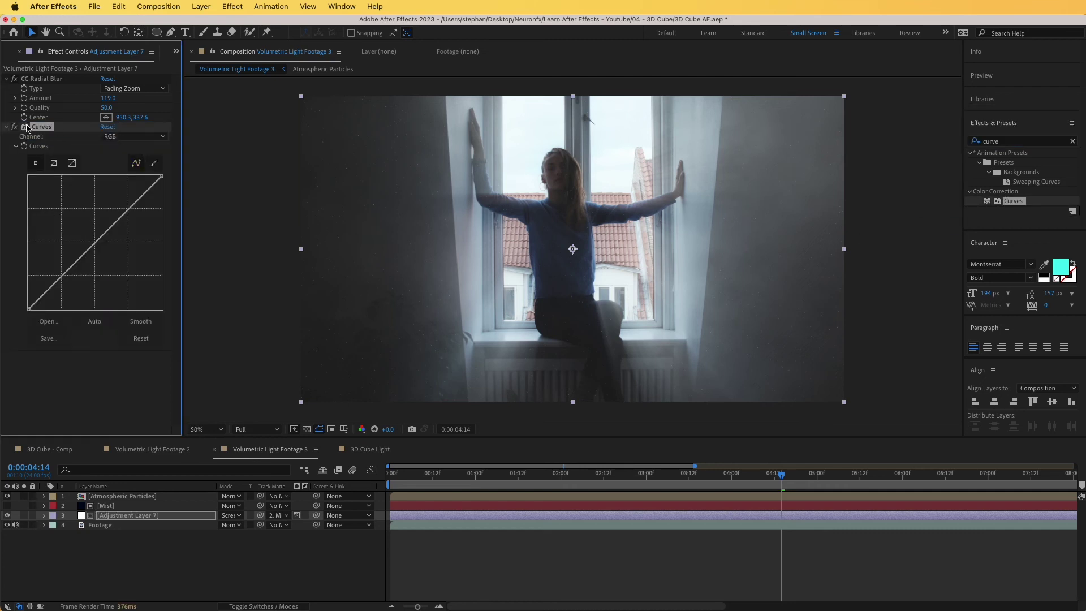
left_click(114, 139)
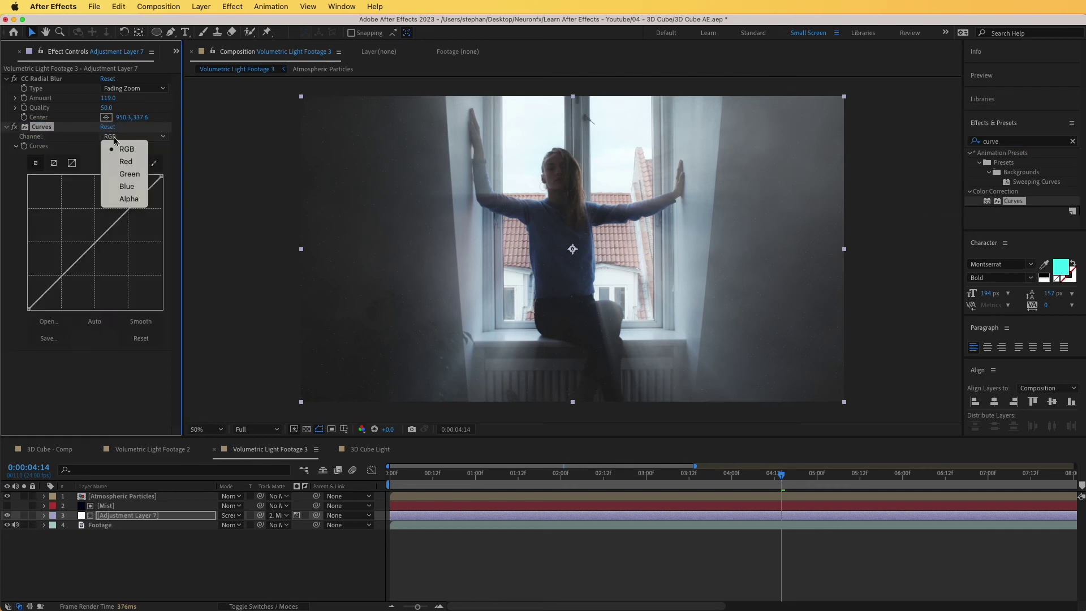
left_click(128, 186)
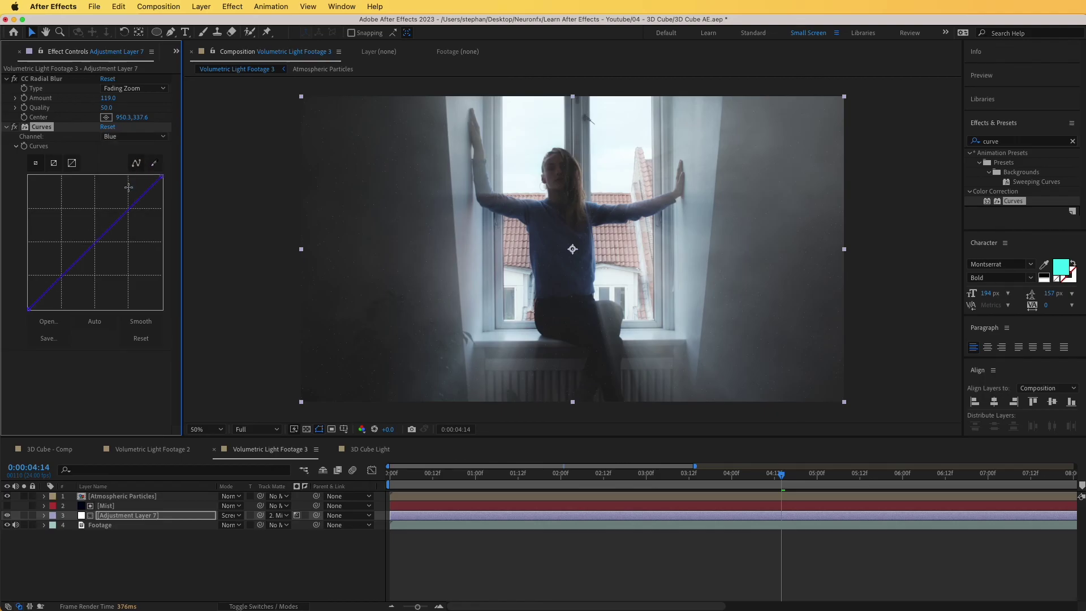
left_click_drag(97, 243, 91, 221)
left_click(351, 574)
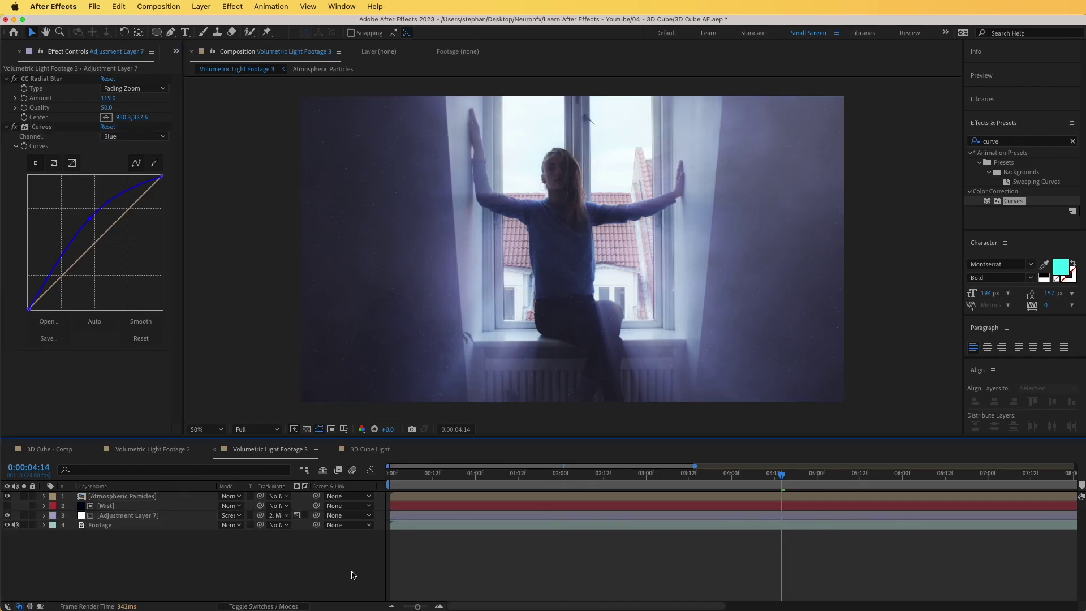
Step: Preview Volumetric Light Footage 3 and compare it against the soloed Footage layer
key("space")
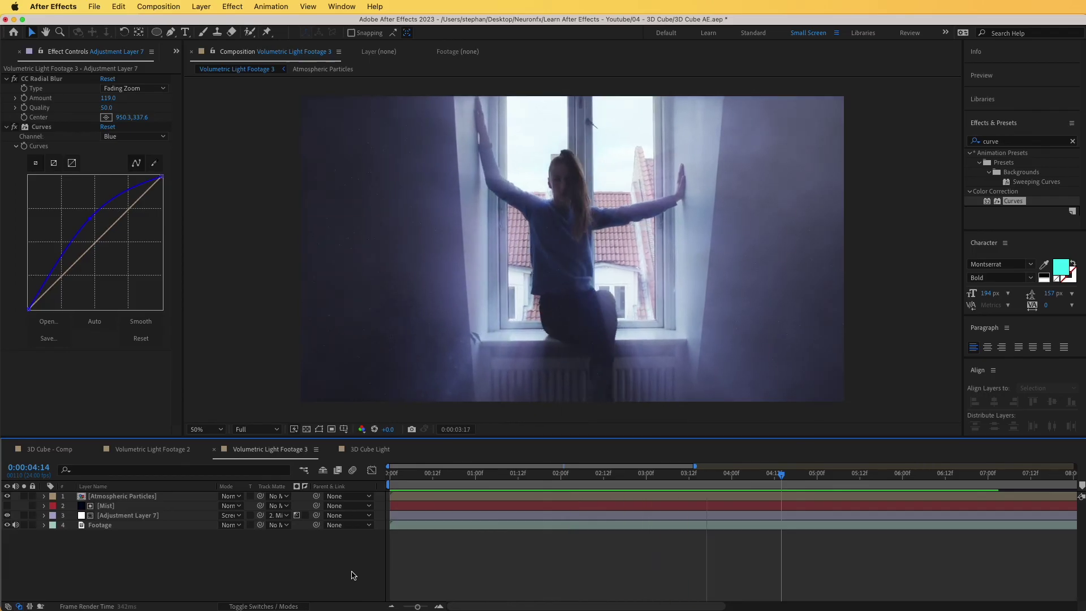
key("space")
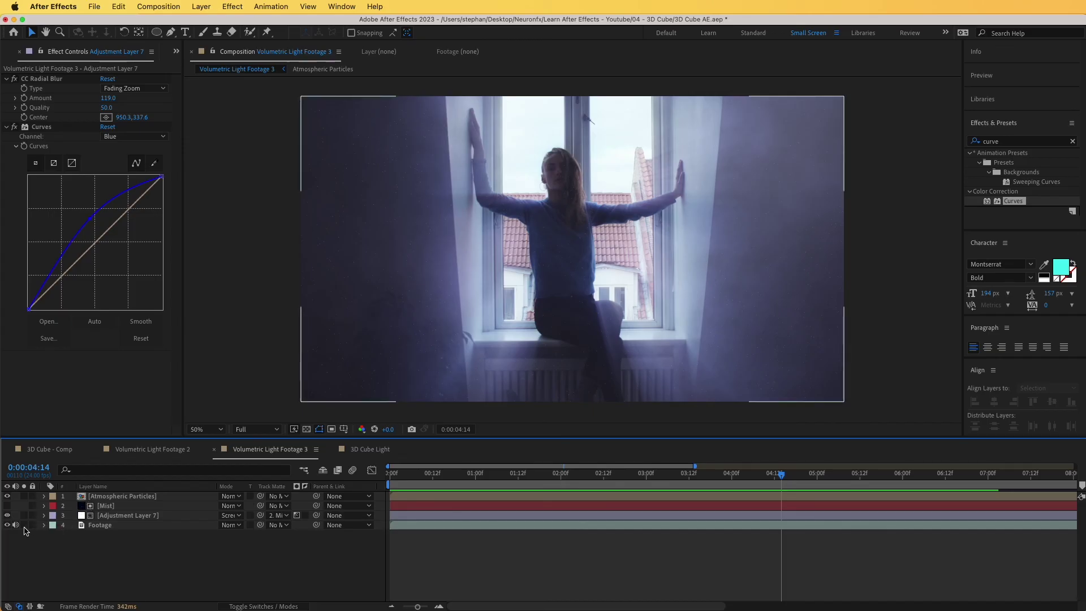
left_click(81, 526)
left_click(24, 525)
left_click(24, 525)
left_click(24, 525)
left_click(24, 525)
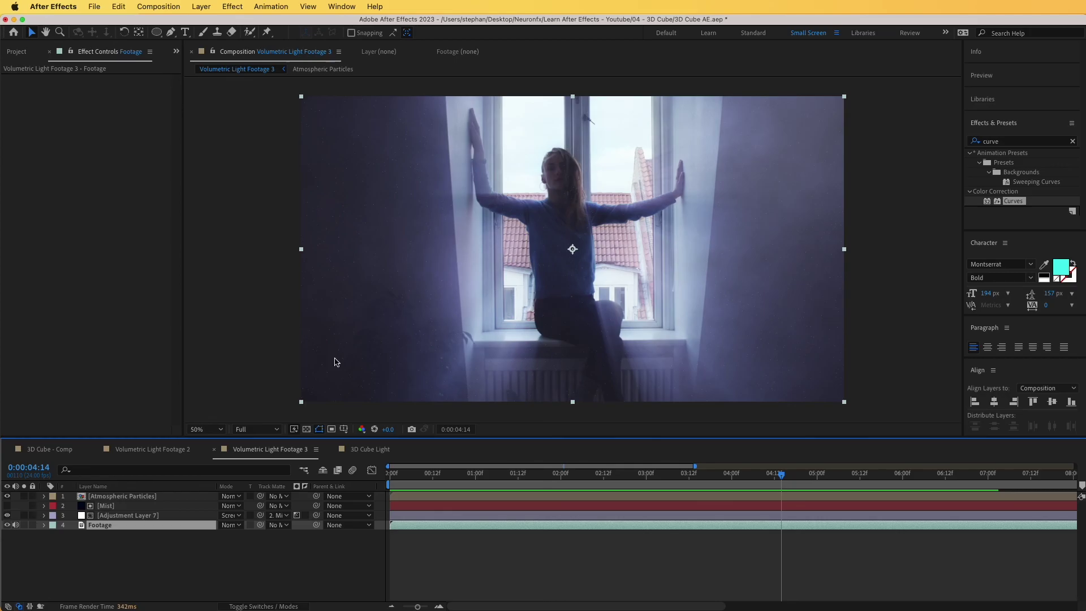
Step: Return to Volumetric Light Footage 2 and compare the raw dancer footage with the full effect
left_click(134, 451)
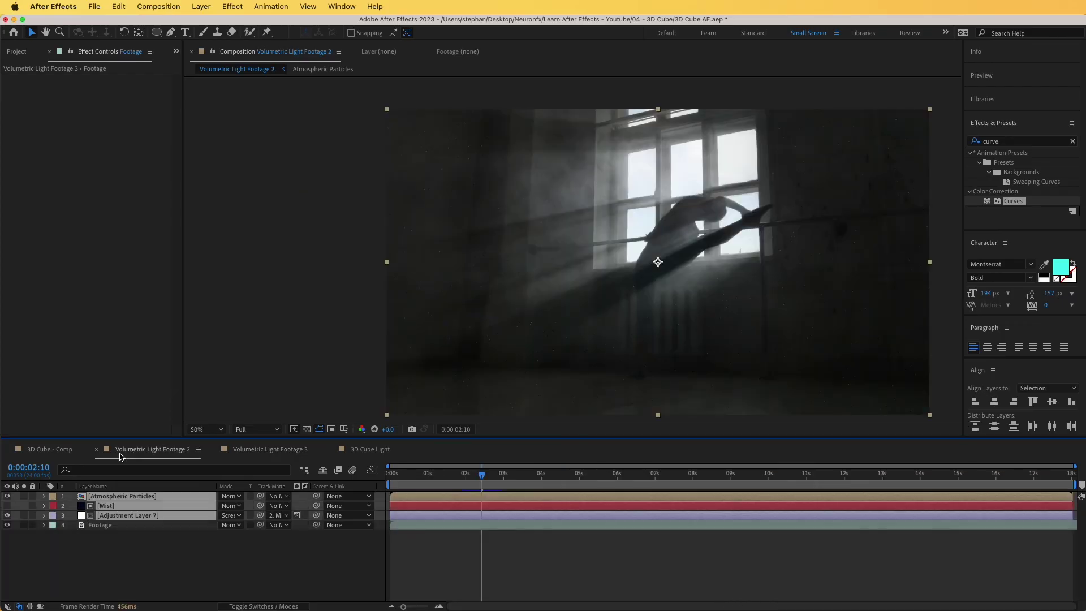
left_click(24, 525)
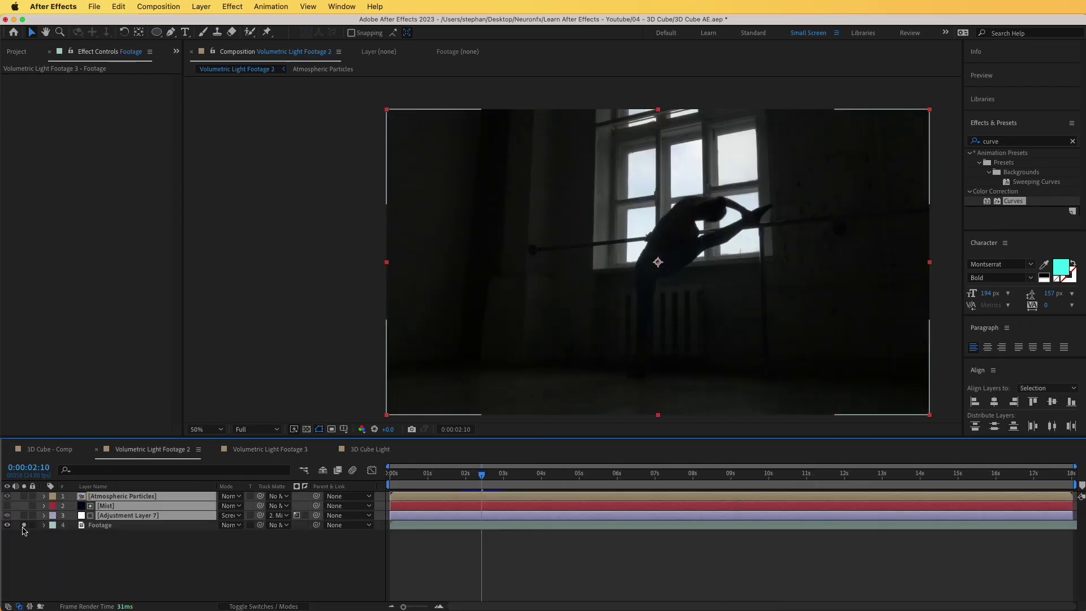
left_click(24, 525)
left_click(23, 525)
left_click(24, 525)
left_click(122, 496)
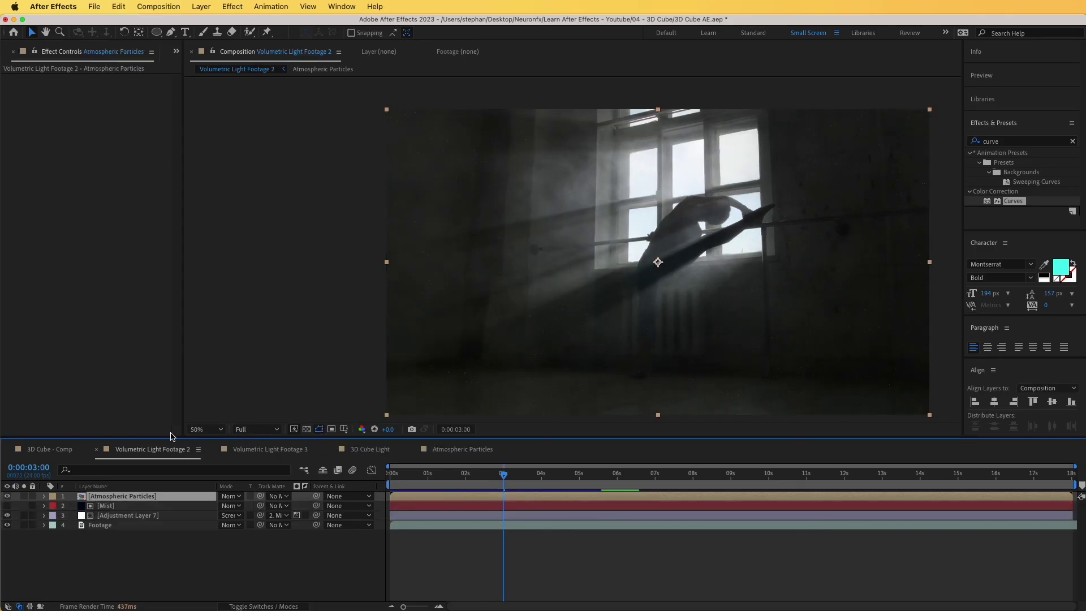
Step: Open the Atmospheric Particles precomp to reach its CC Particle Systems II layer
left_click(125, 497)
double_click(119, 497)
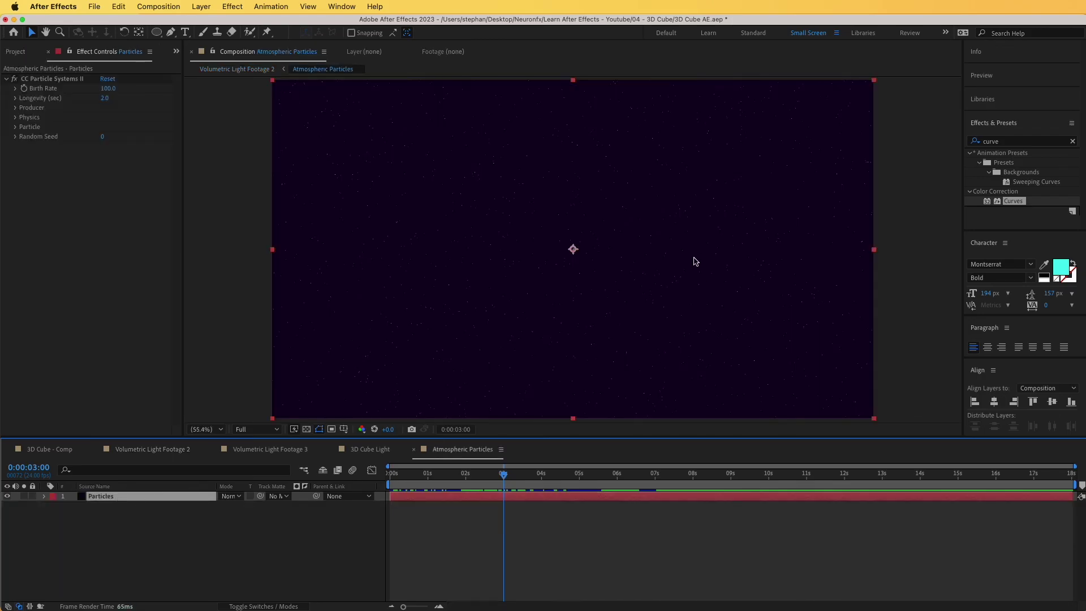